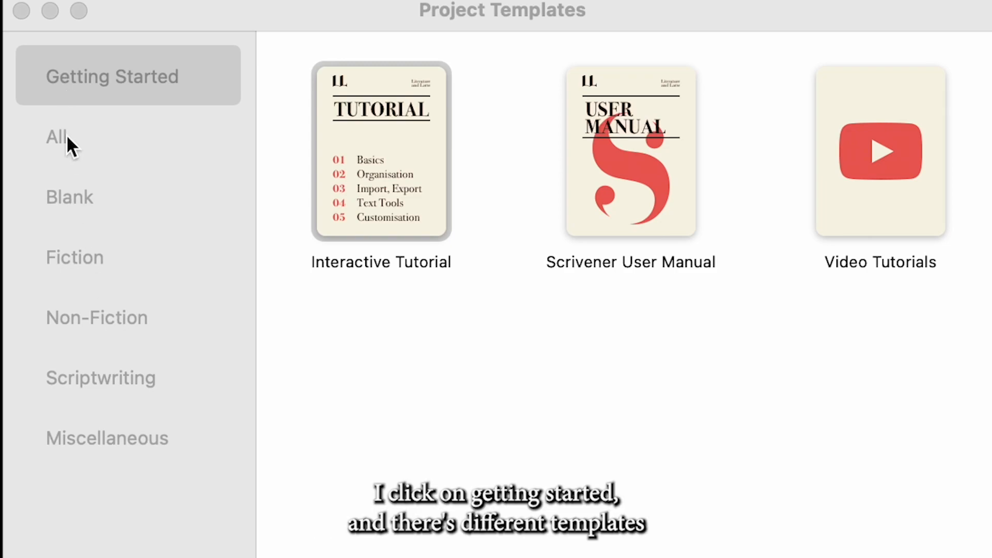
Create a new project from the Novel template in the Fiction category, saved as Untitled.scriv in Documents
click(108, 261)
click(108, 261)
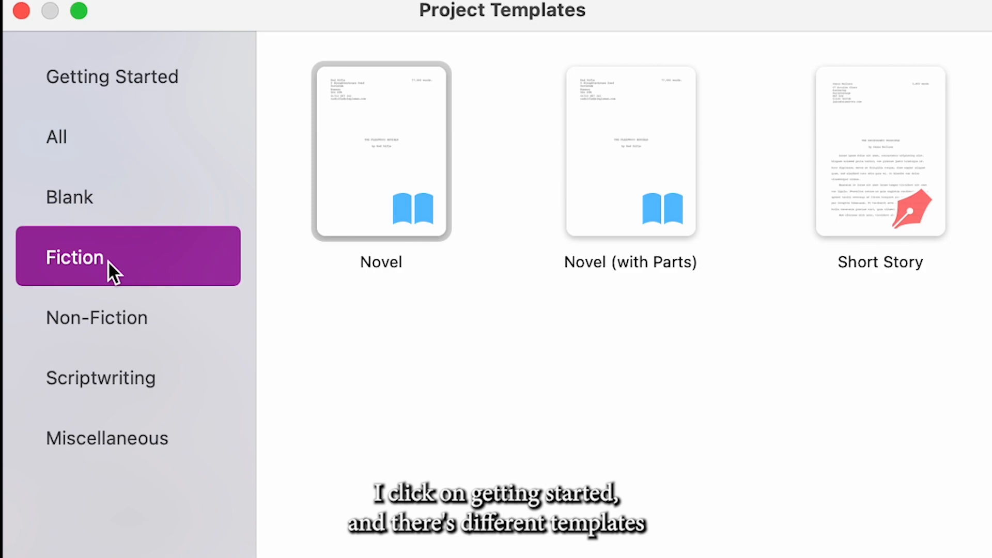
click(376, 198)
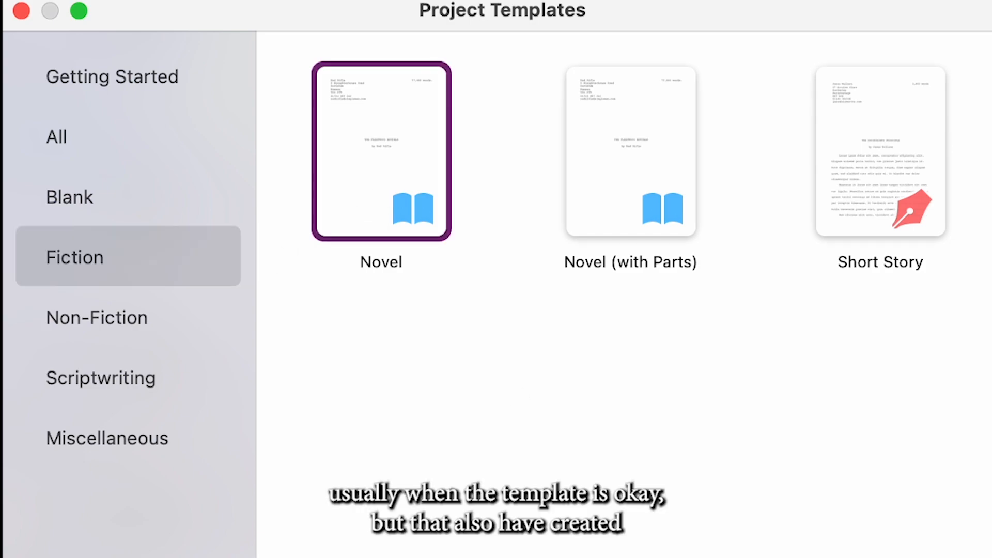
key(Return)
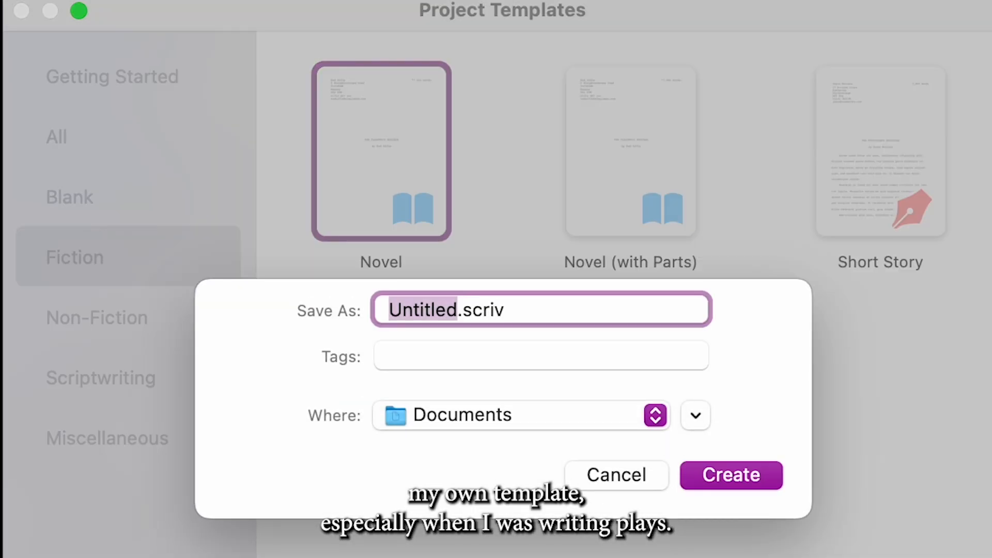
click(679, 468)
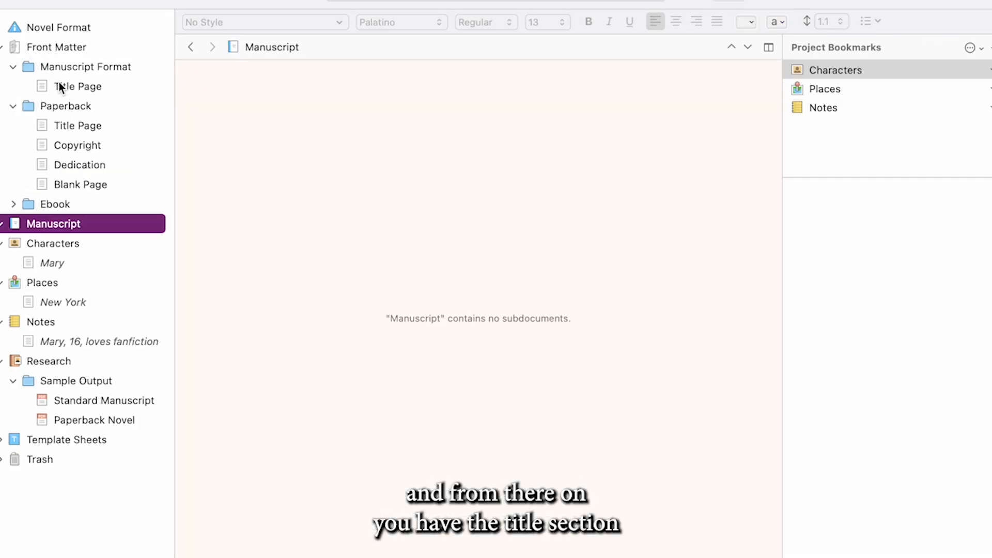
Examine the front matter pages for the manuscript, paperback and ebook formats, including title, copyright, dedication and blank pages
click(60, 86)
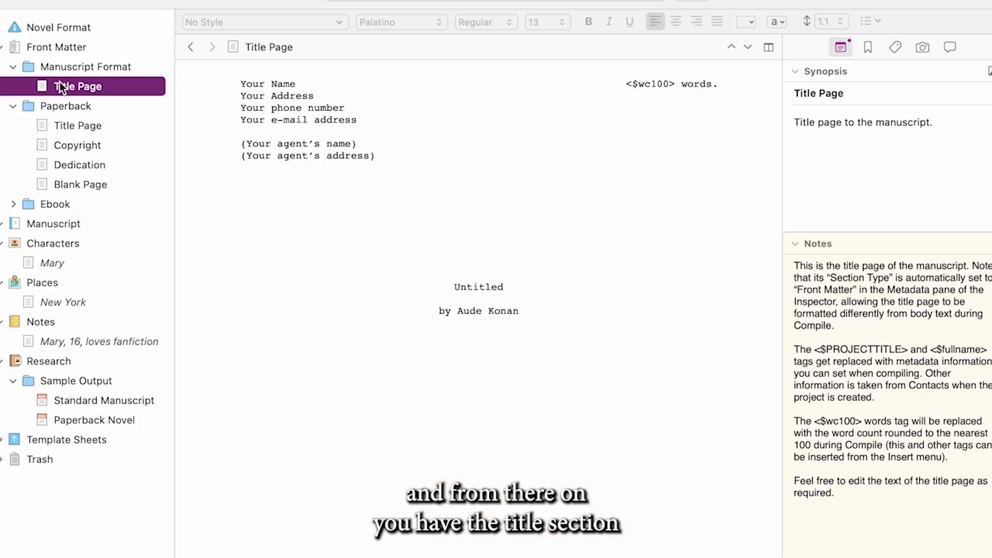
click(69, 144)
click(74, 124)
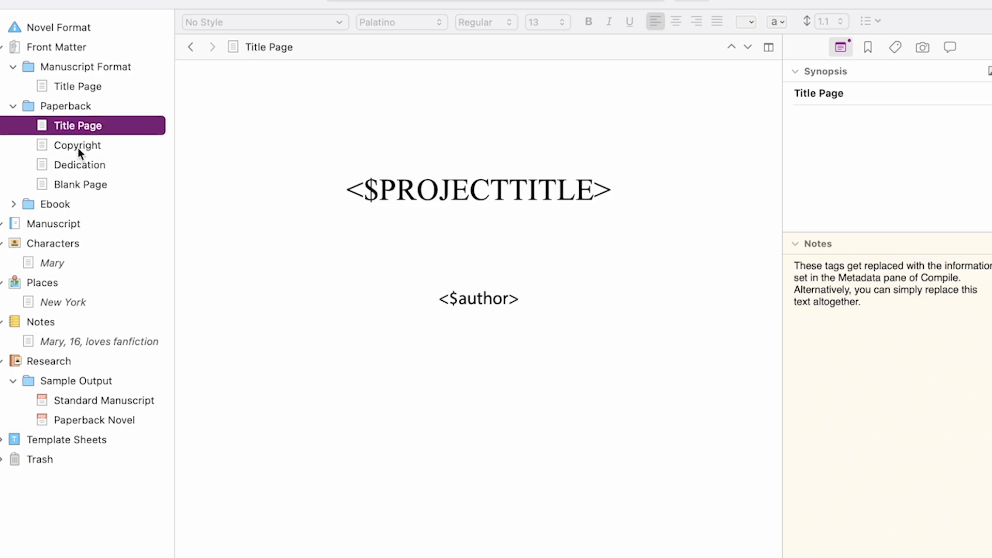
click(85, 177)
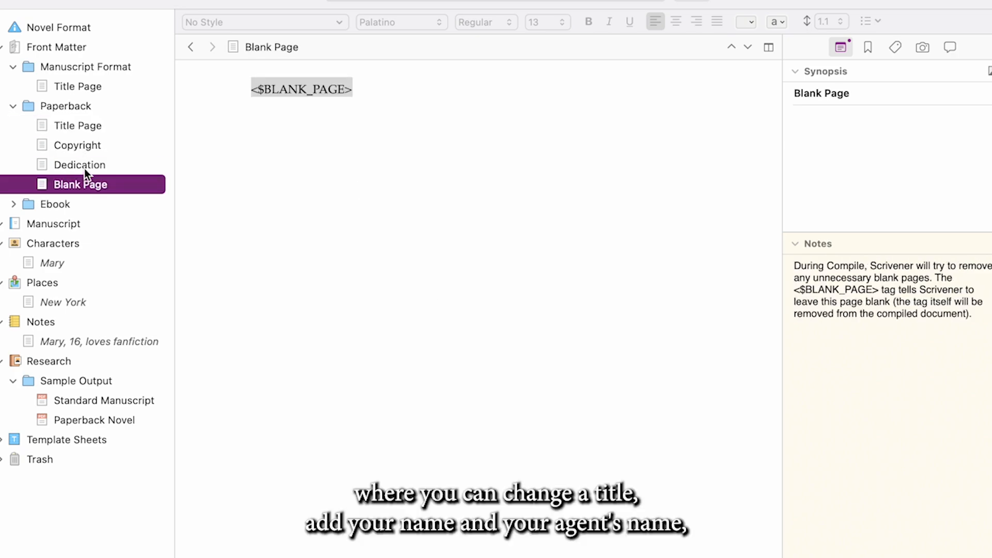
click(85, 169)
click(86, 191)
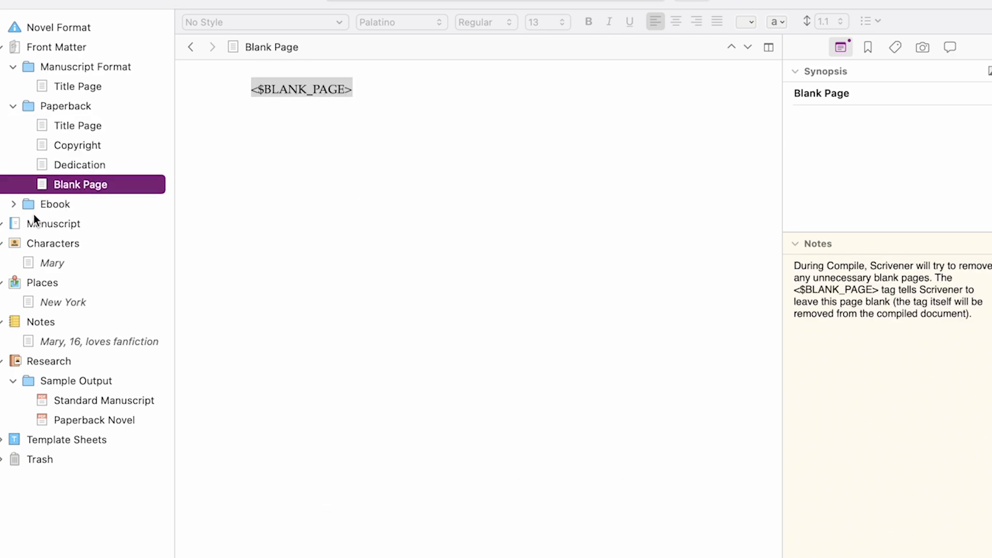
click(14, 209)
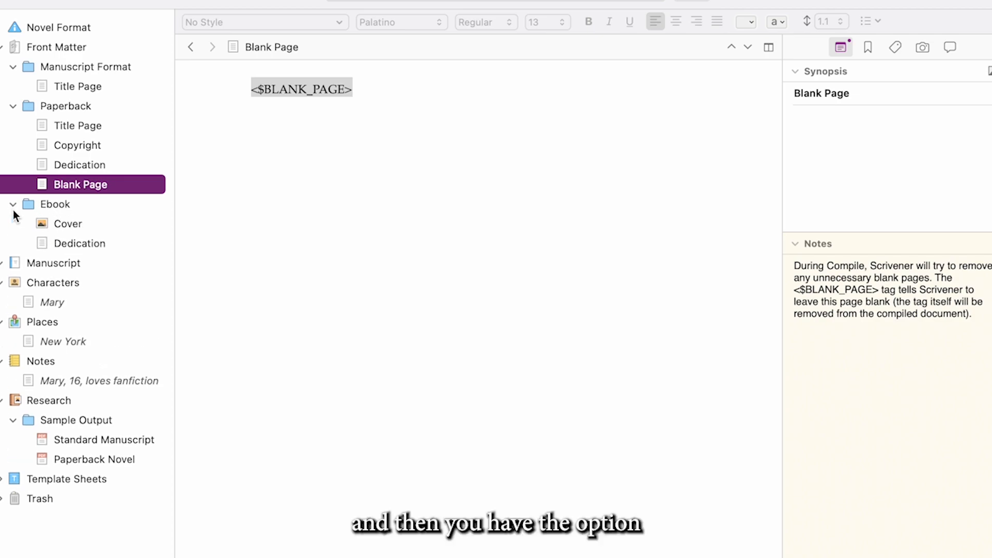
click(63, 243)
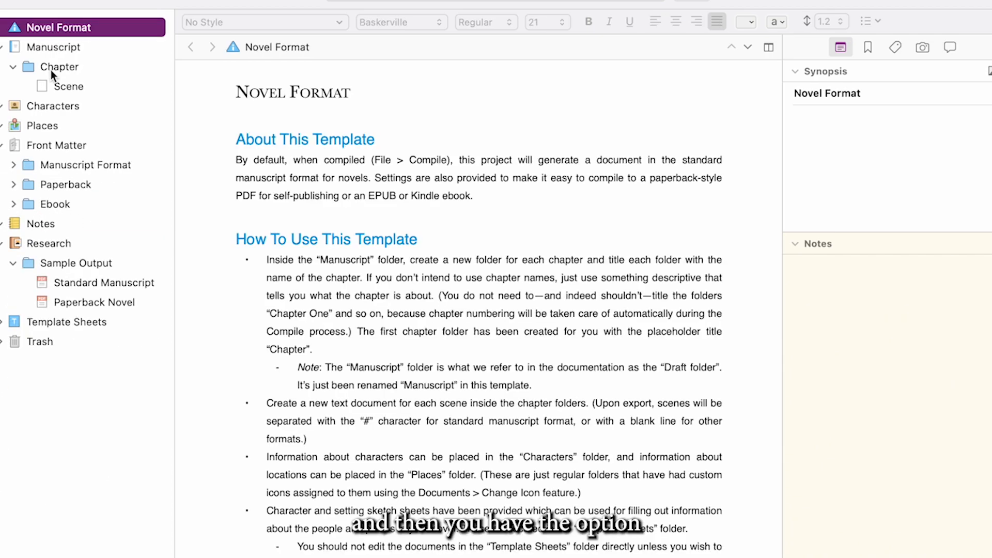
Rename the Scene document inside the Chapter folder as 1
click(50, 69)
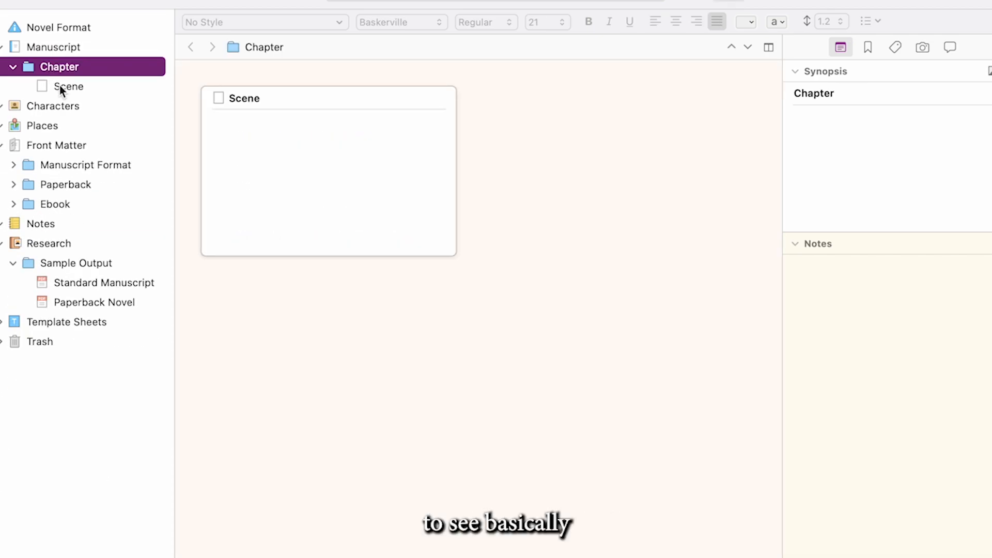
click(65, 88)
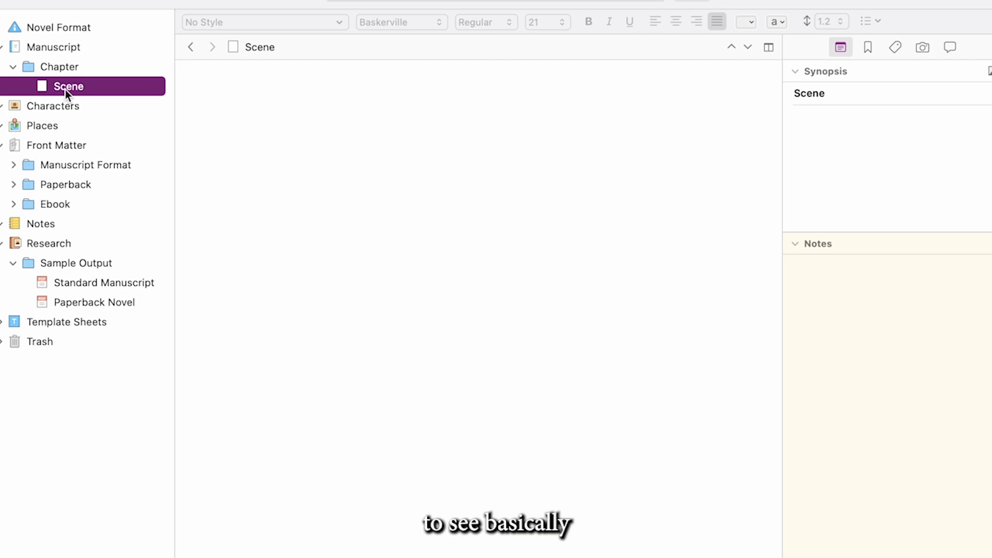
click(65, 89)
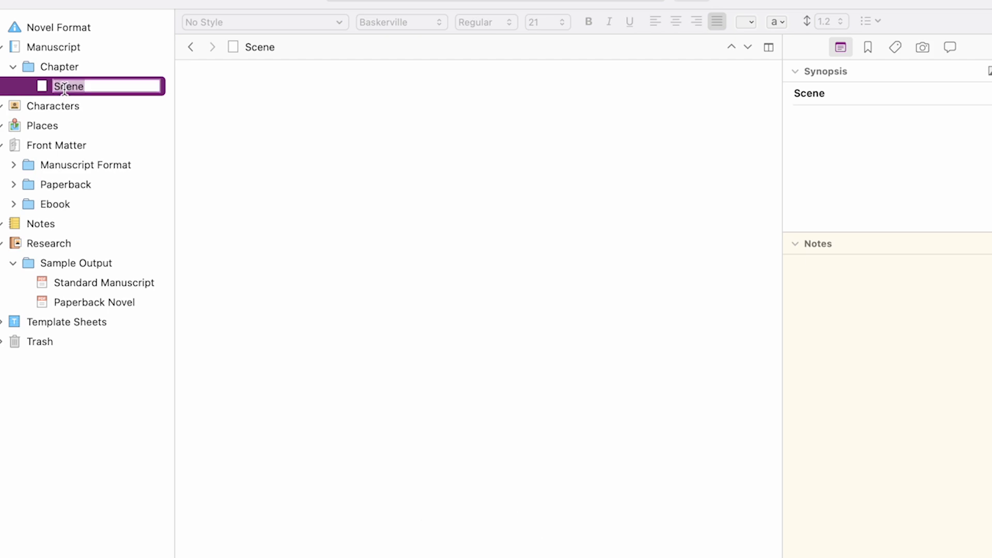
text(1)
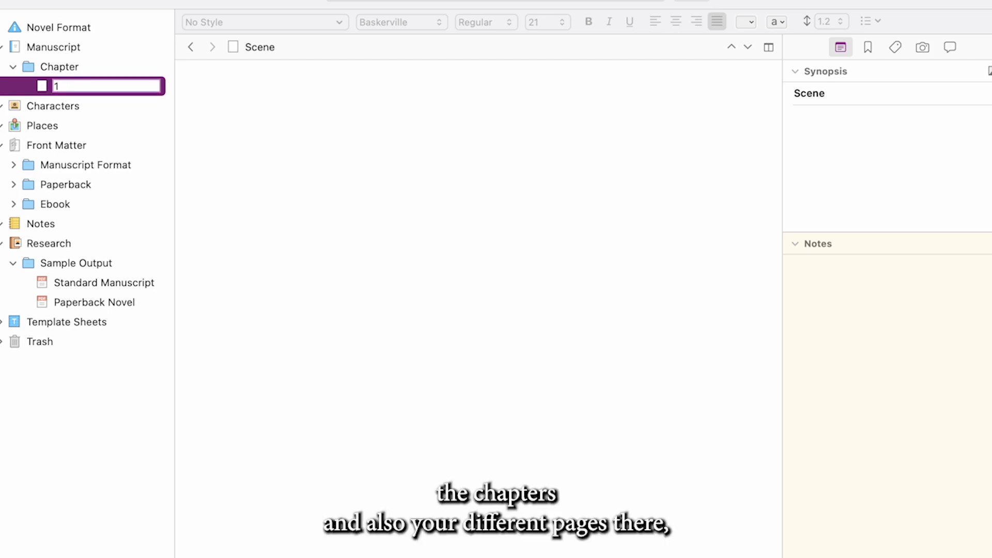
key(Return)
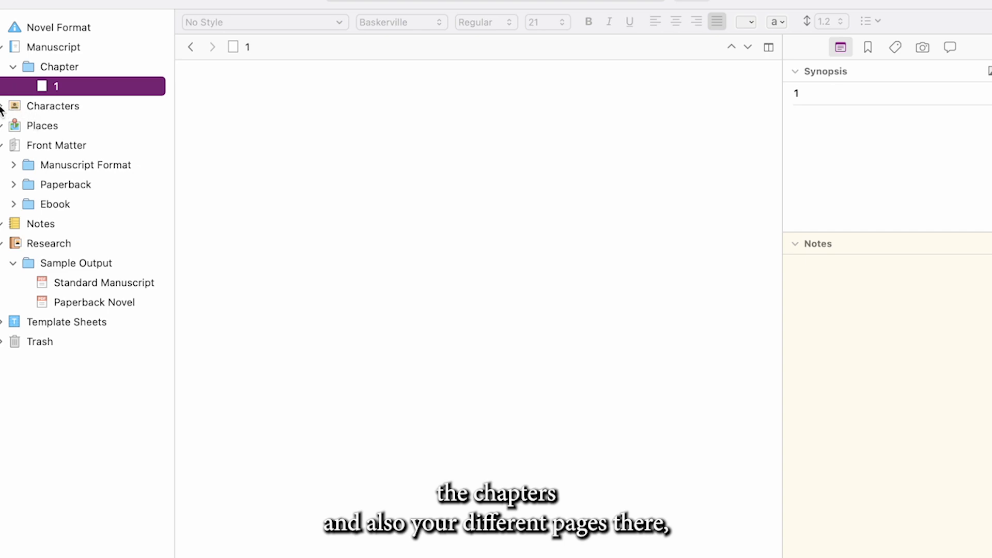
Add a new text document inside the Characters folder and place the cursor in its body
click(36, 105)
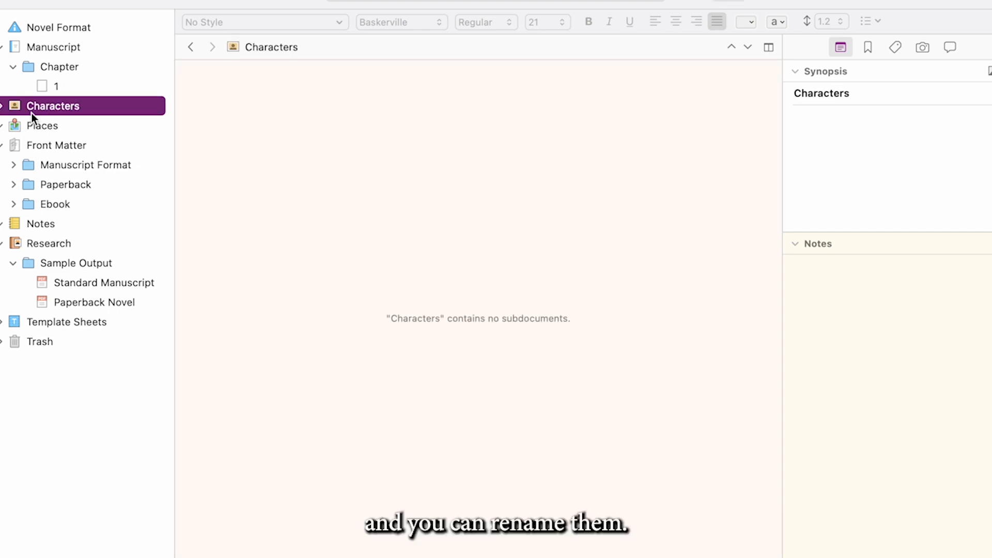
right_click(47, 113)
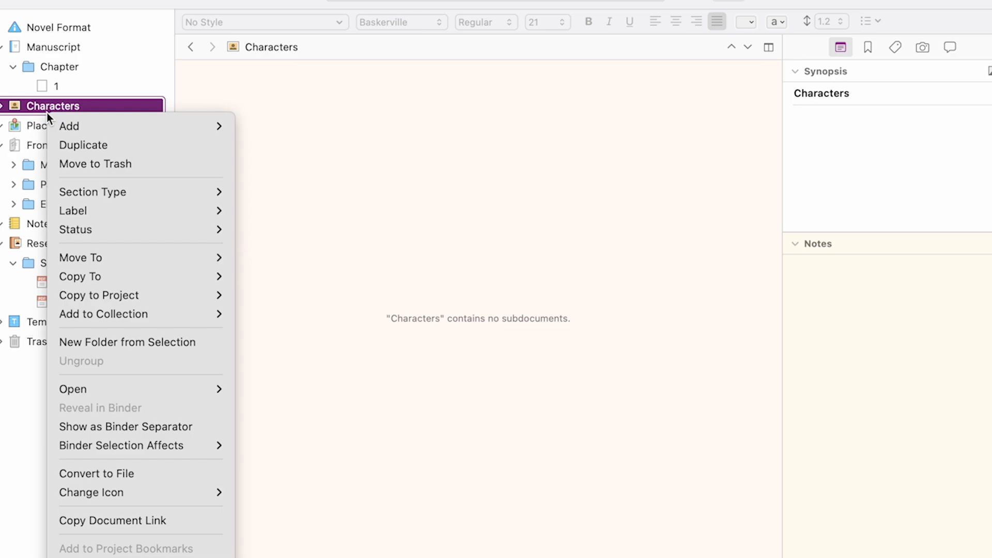
mouse_move(105, 125)
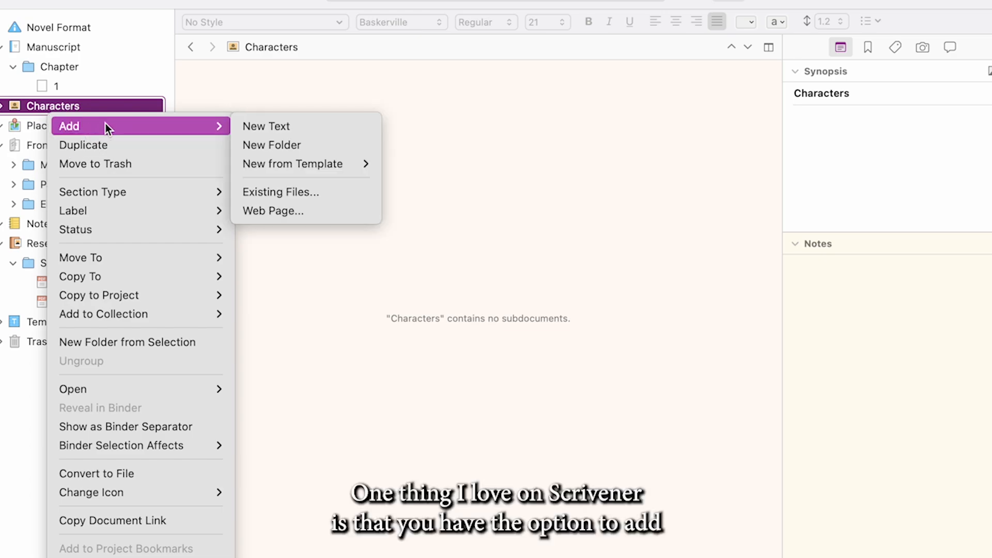
click(247, 129)
click(388, 116)
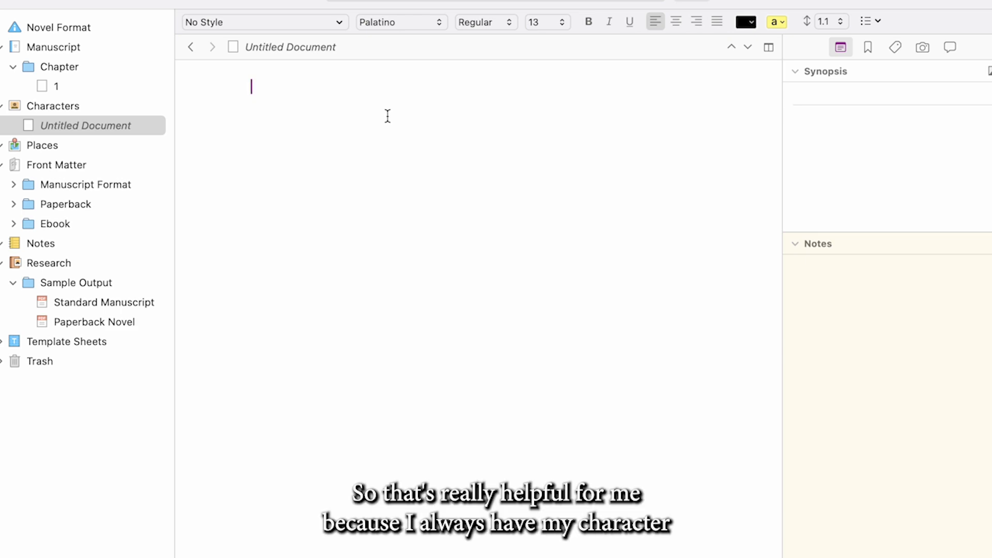
Write the character sheet with the character's name, "Age: 16" and "Hobbies: Dancing, Reading fanfiction" on separate lines
text(Mary)
key(Return)
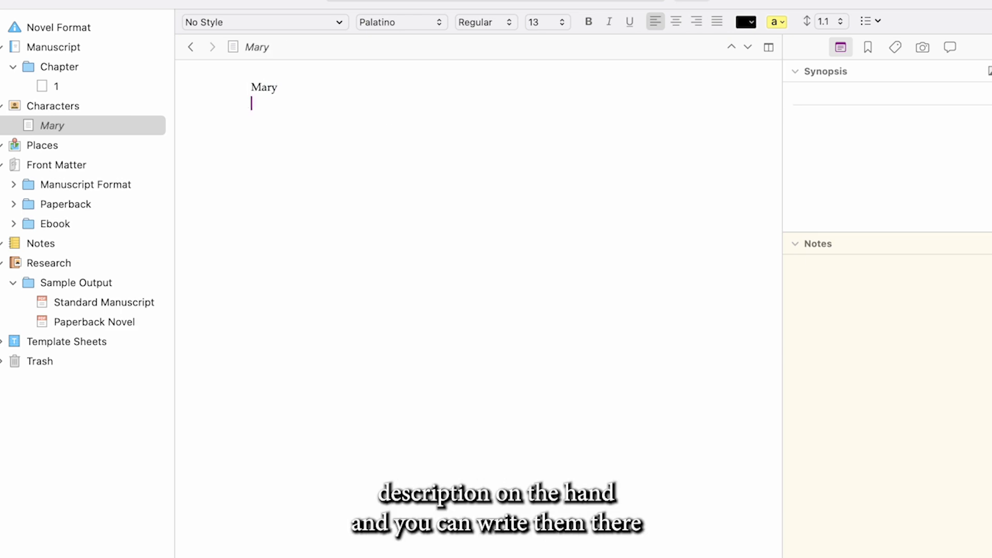
text(Age:)
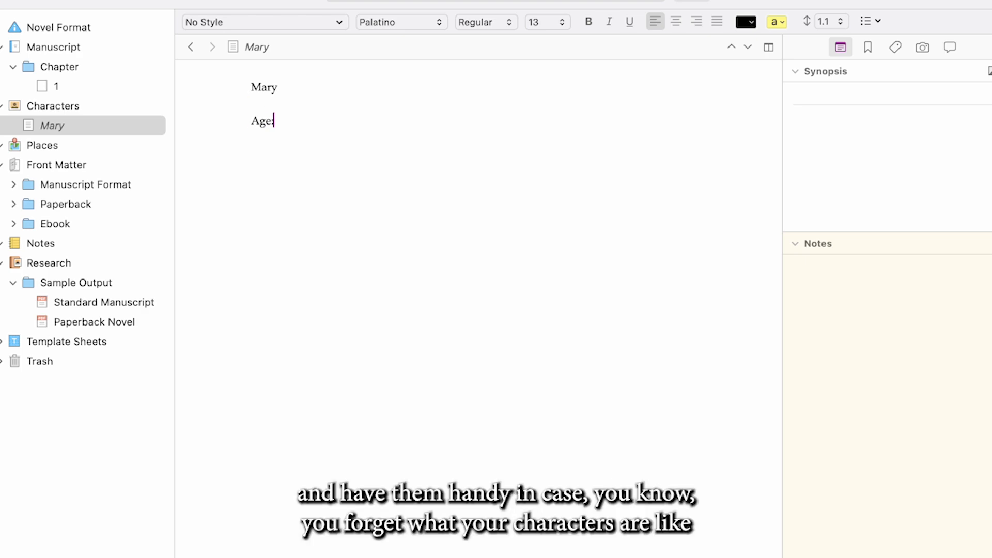
text( 16)
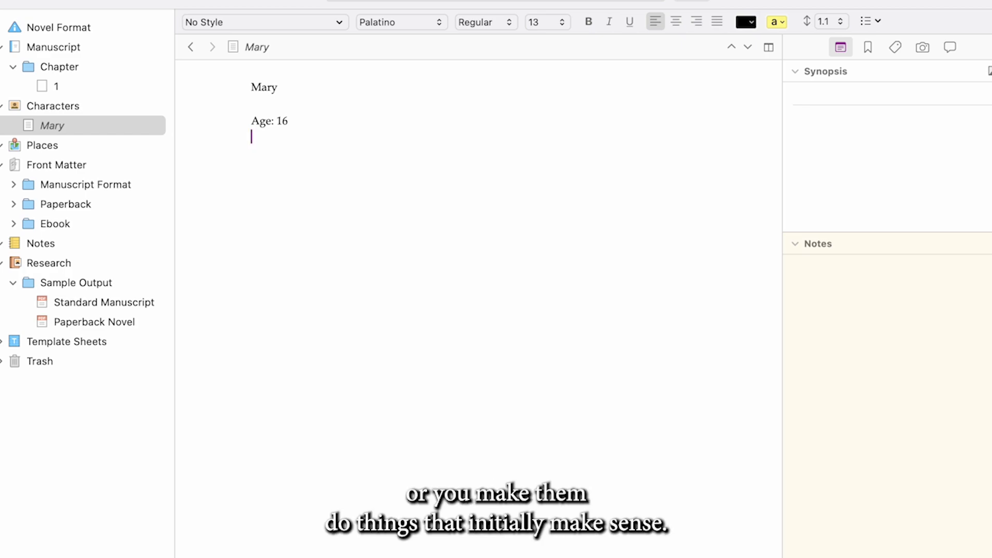
text(Hobbies: Dancing)
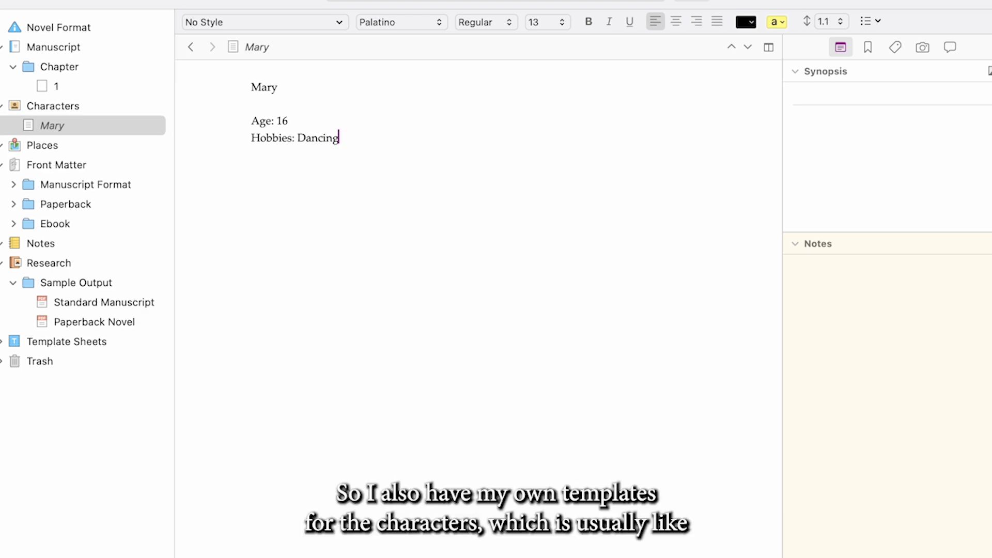
text(, Reading fanfiction)
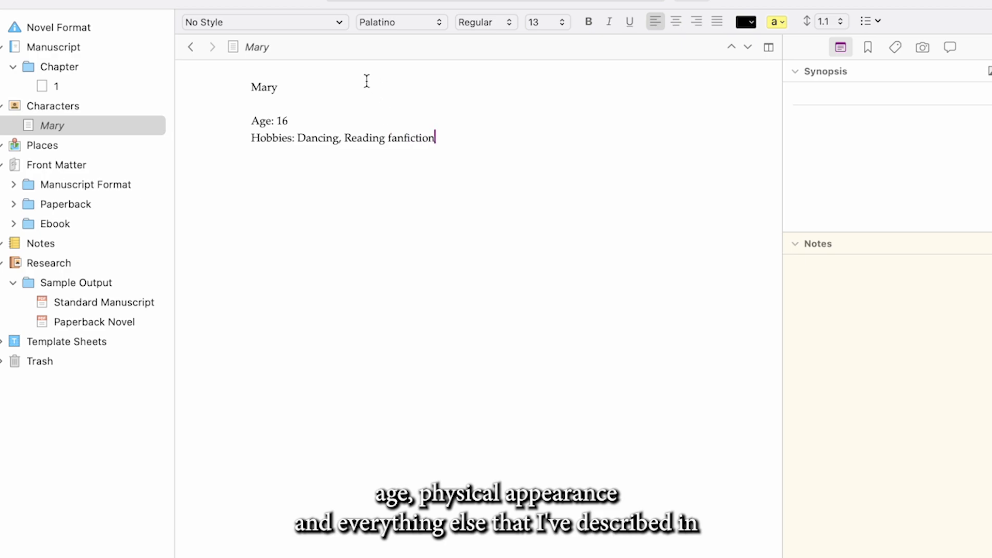
Replace the project title placeholder on the Manuscript Format title page with "Untitled"
click(58, 166)
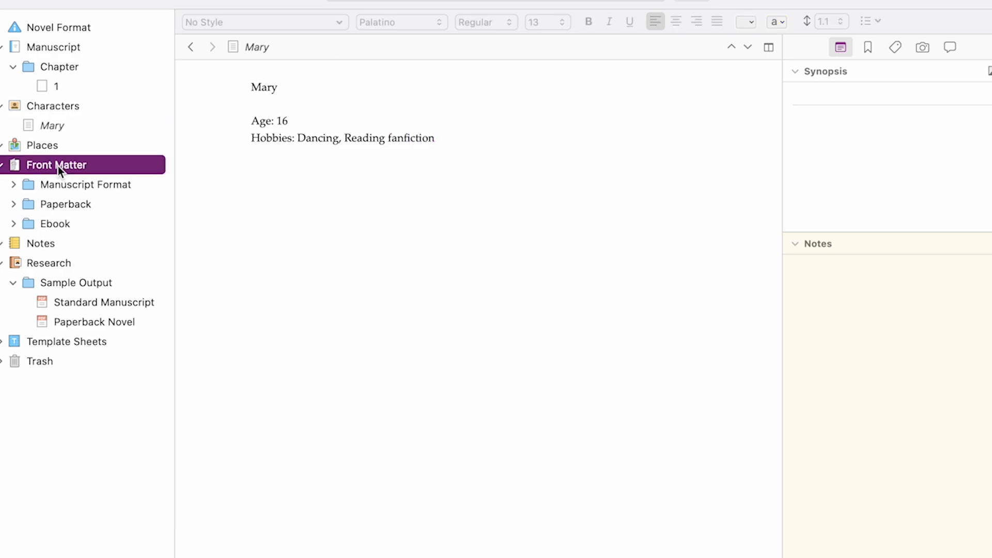
click(14, 184)
click(60, 205)
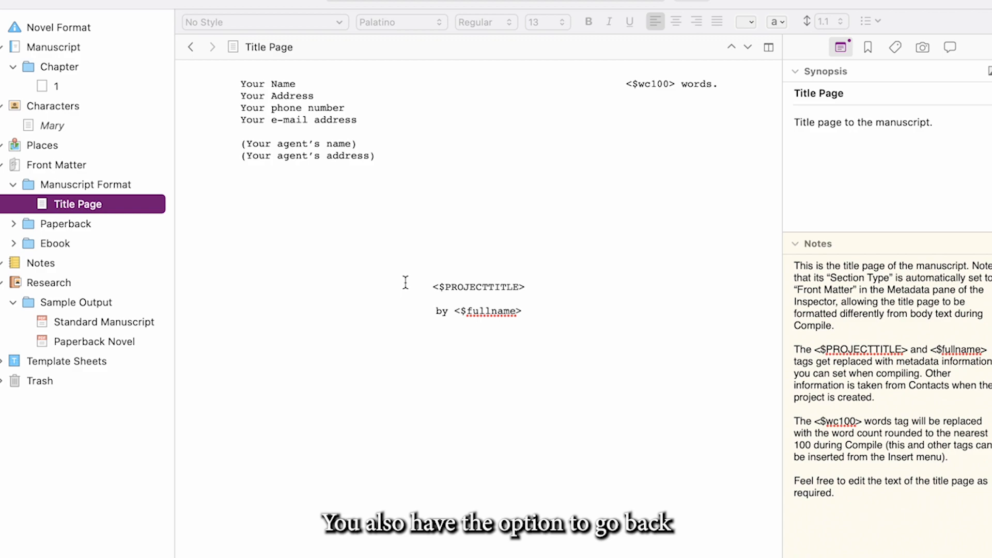
drag(430, 287, 525, 288)
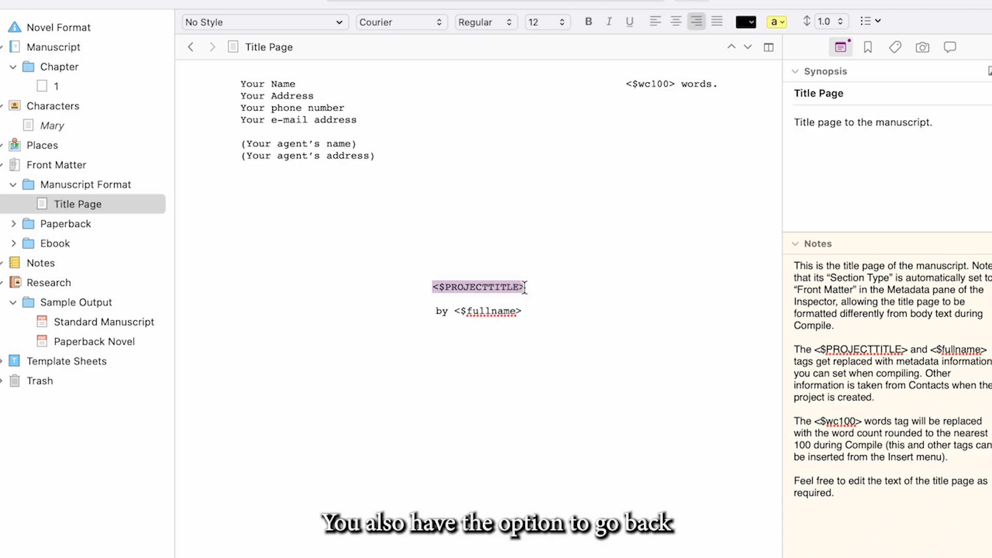
text(Untitl)
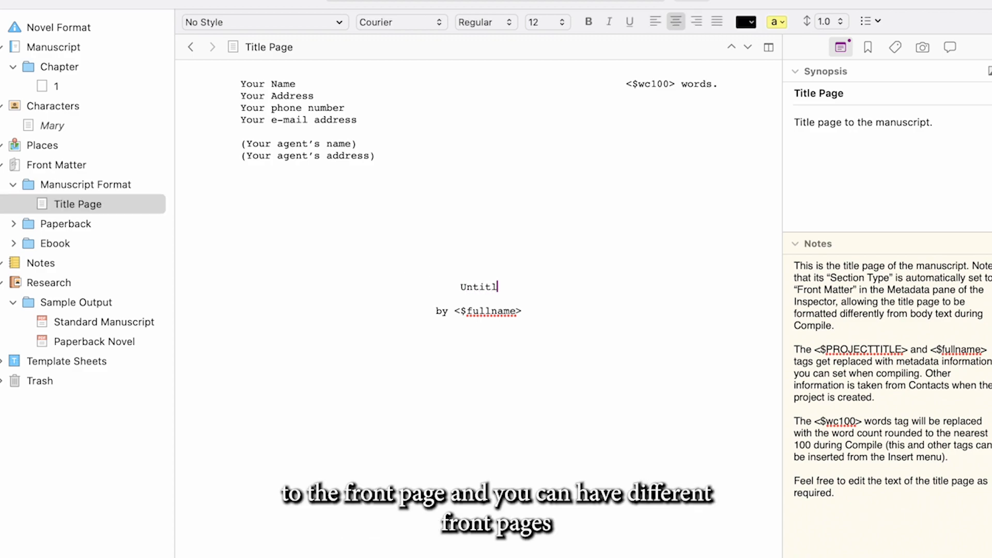
text(ed)
Replace the full name placeholder after "by" on the title page with the author's name
drag(455, 311, 544, 310)
text(A)
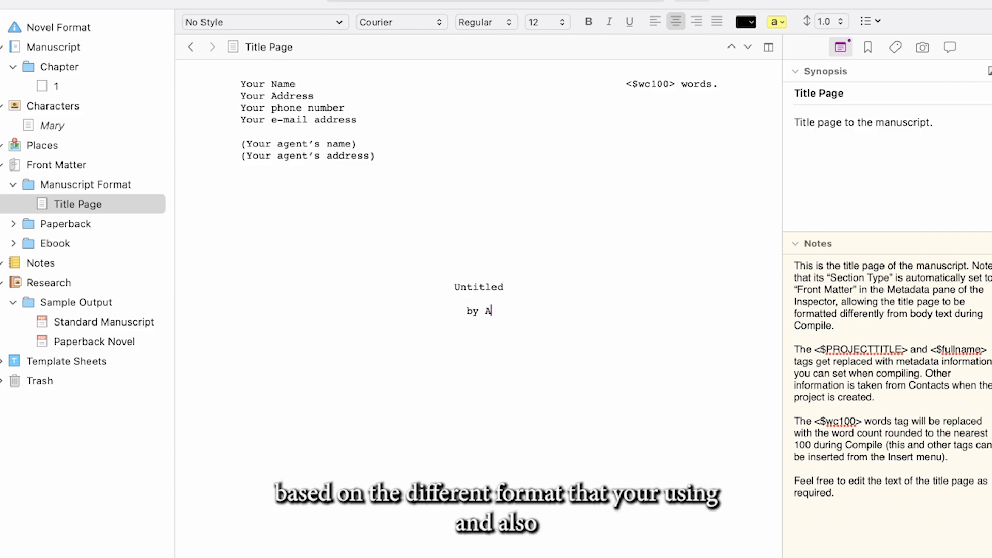
text(ude Konan)
scroll(499, 365, down, 1)
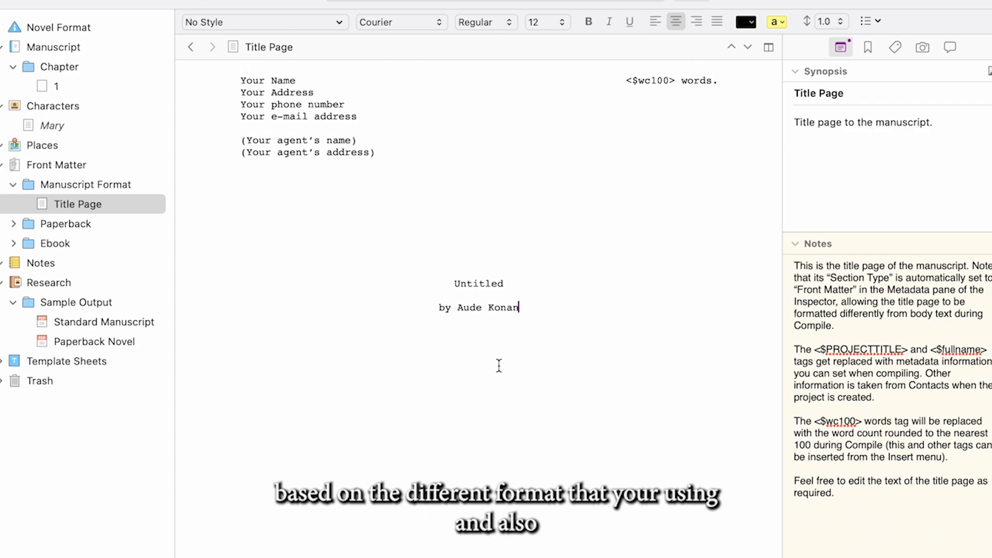
Collapse the Front Matter folder and move it above Manuscript in the binder
click(13, 186)
click(2, 167)
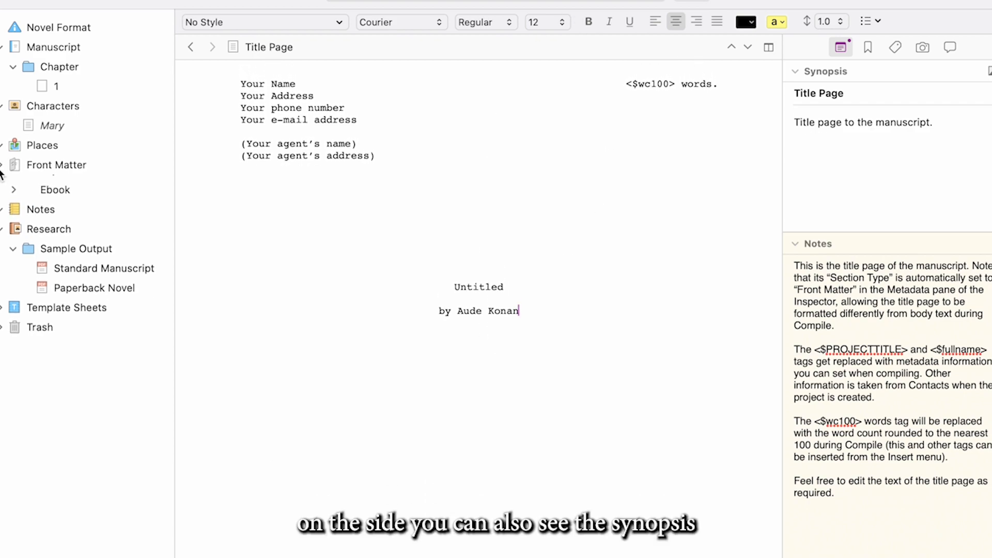
drag(14, 166, 5, 42)
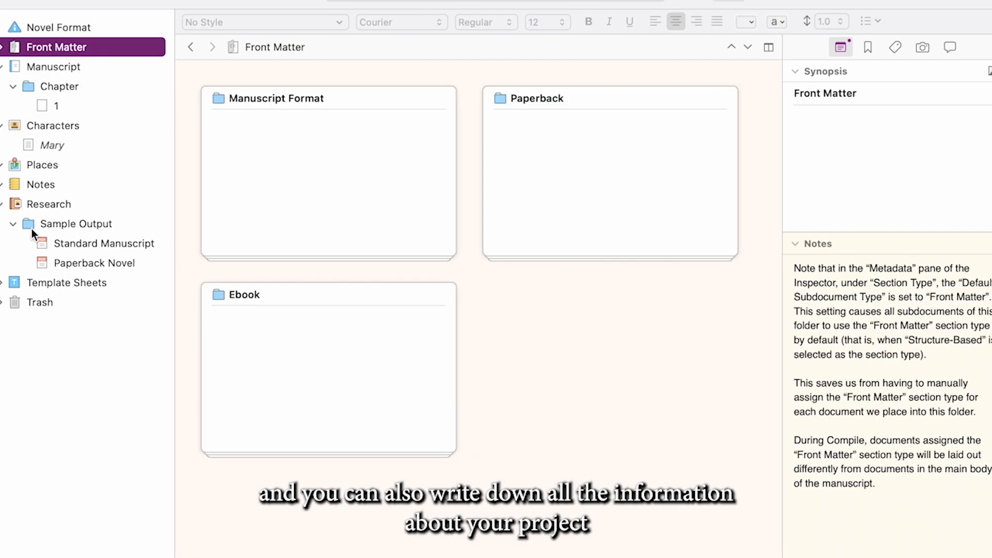
Review the Standard Manuscript and Paperback Novel sample outputs in the Research folder
click(2, 204)
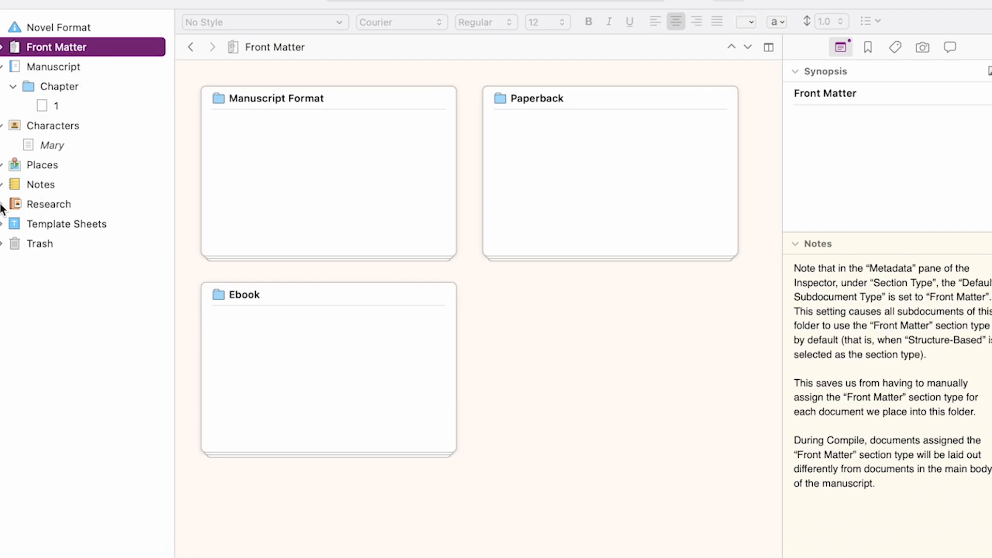
click(3, 204)
click(82, 242)
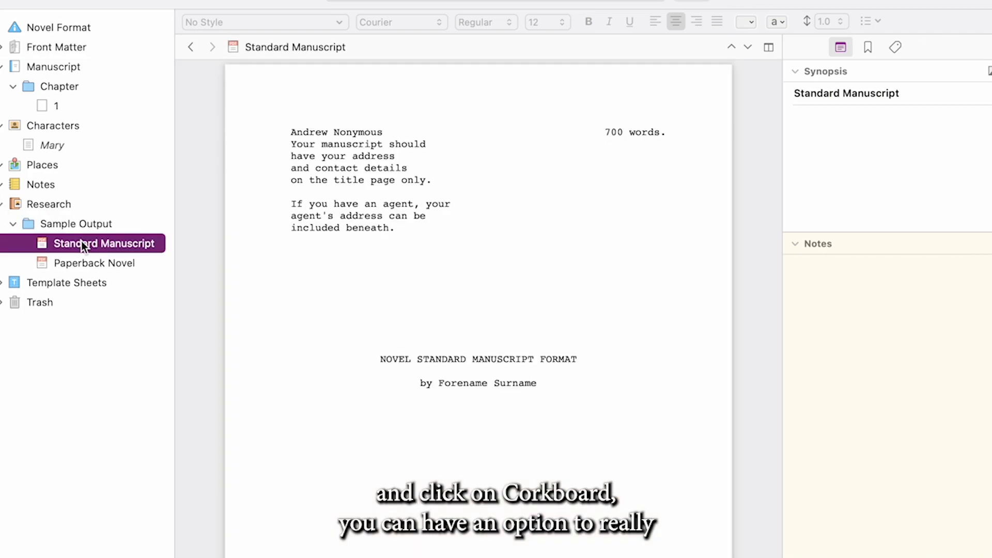
scroll(395, 329, down, 20)
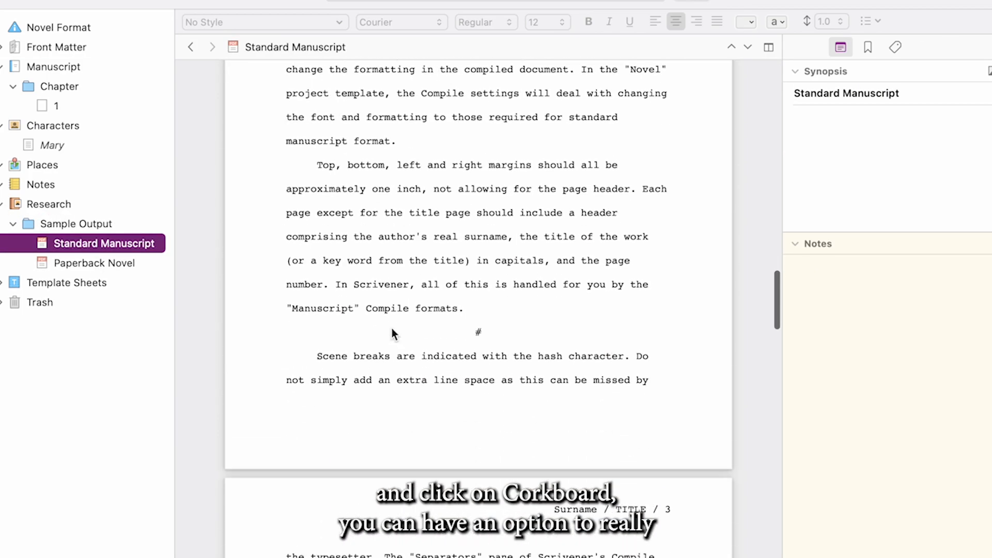
click(110, 265)
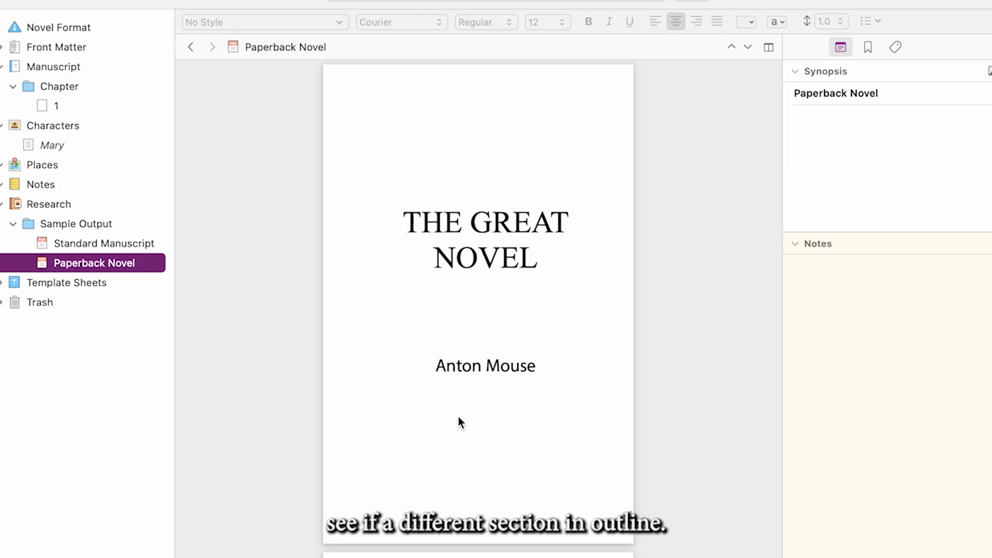
Look through the Paperback Novel sample output past its title page to the Chapter One pages
scroll(458, 416, down, 10)
scroll(458, 417, down, 15)
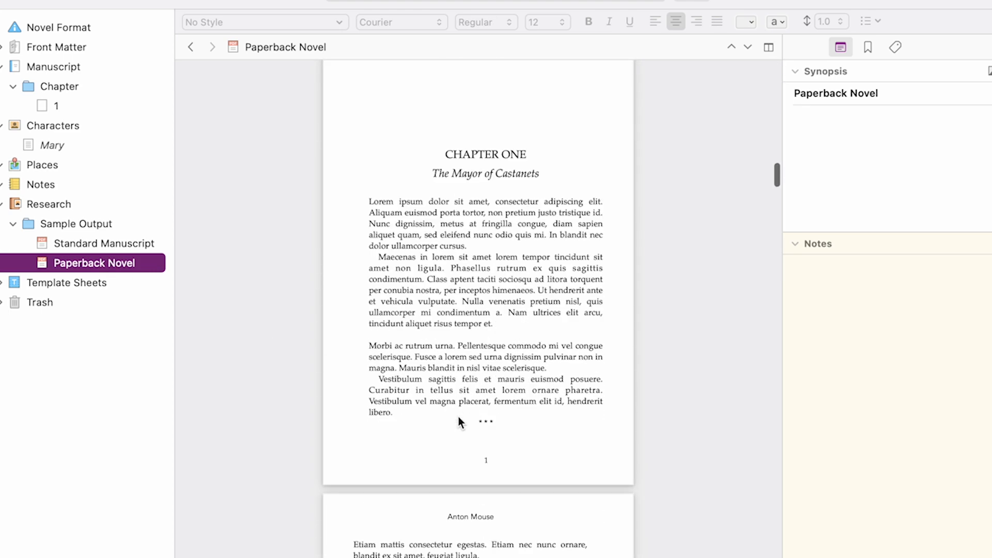
click(468, 472)
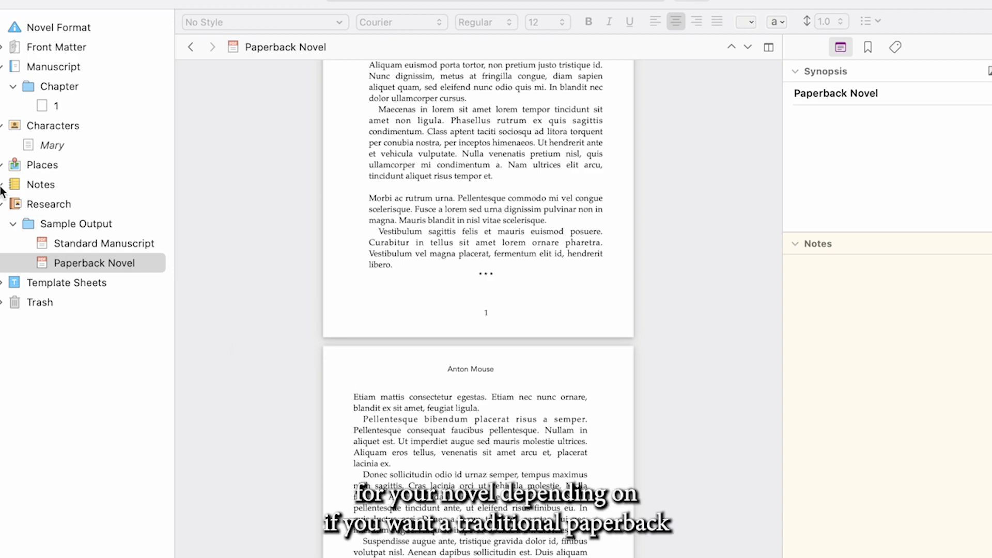
Add a new untitled text document inside the Notes folder and place the cursor in its body
click(20, 189)
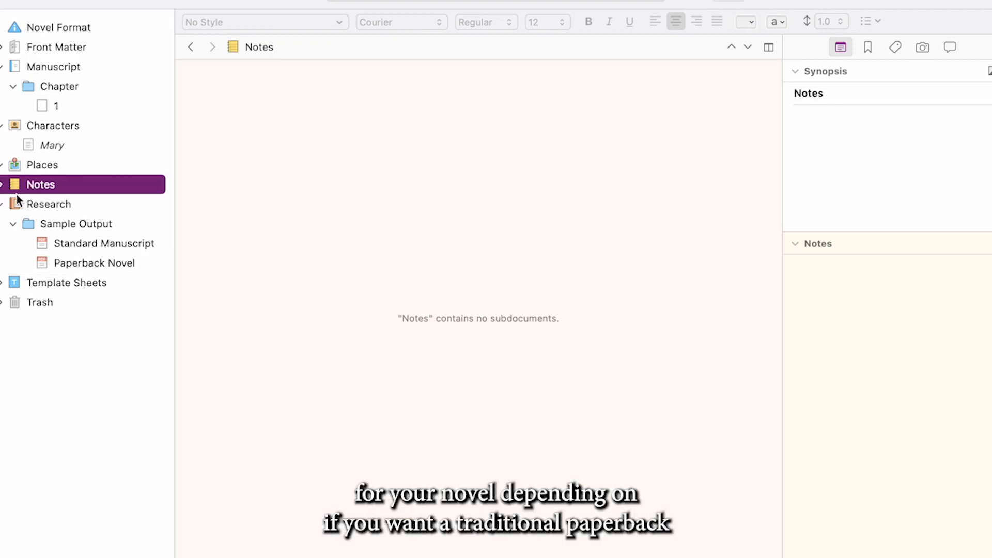
right_click(54, 188)
mouse_move(185, 193)
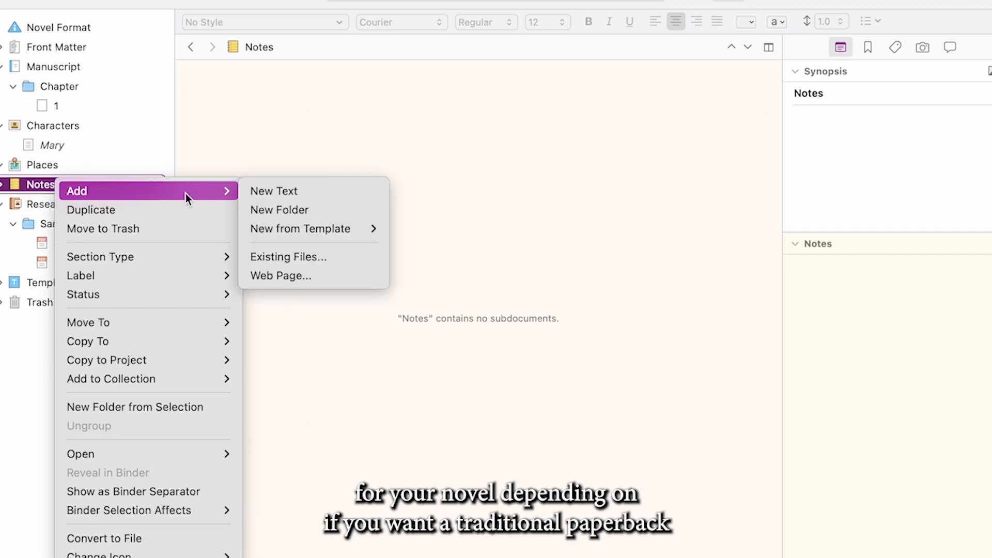
click(309, 195)
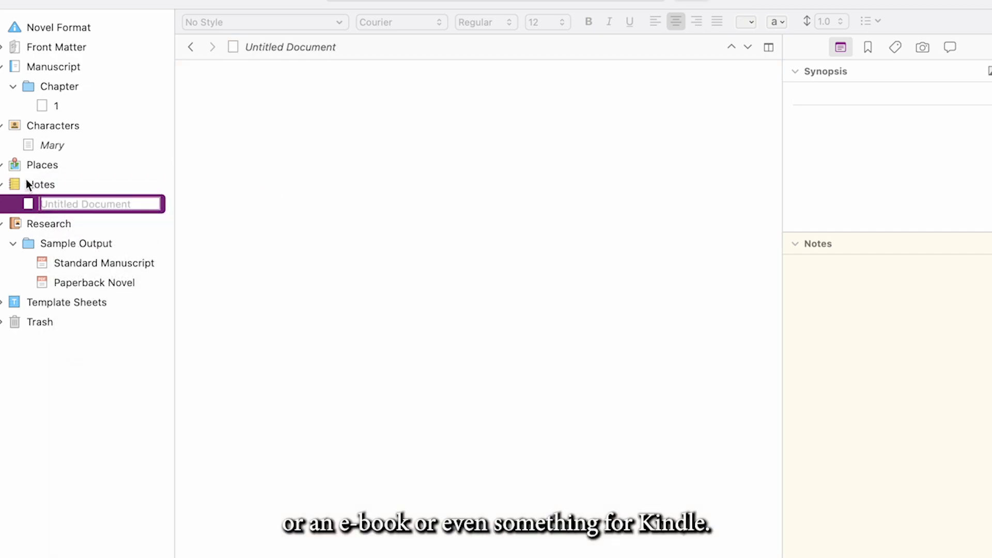
click(388, 161)
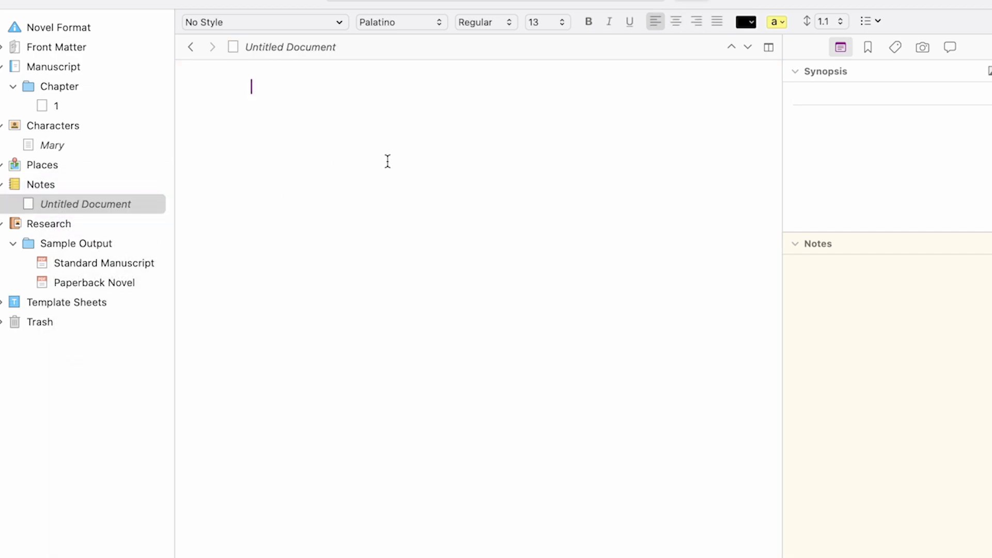
Write "I think that Mary is a fun character. I want the book to be a coming of age" in the new note
text(I think)
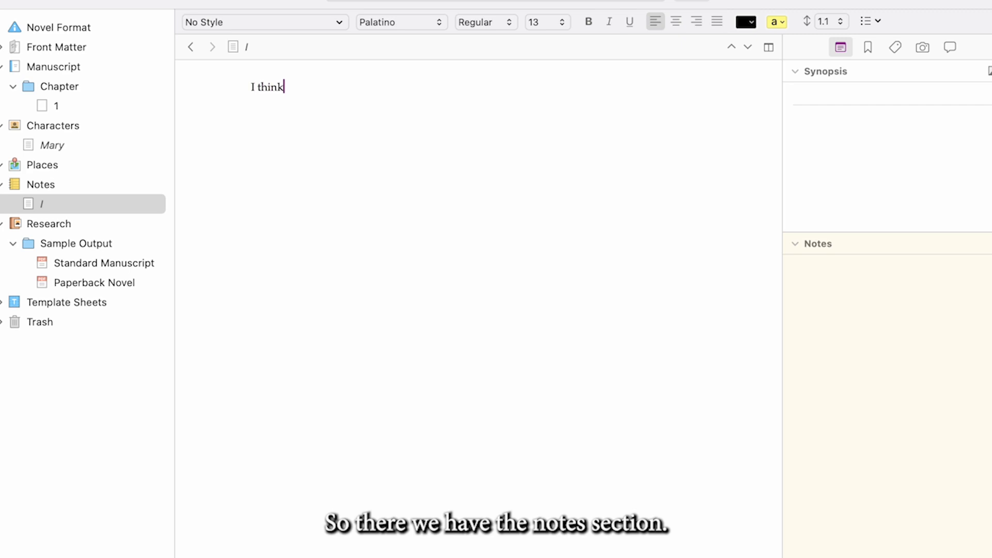
text( that Mary is a fun character)
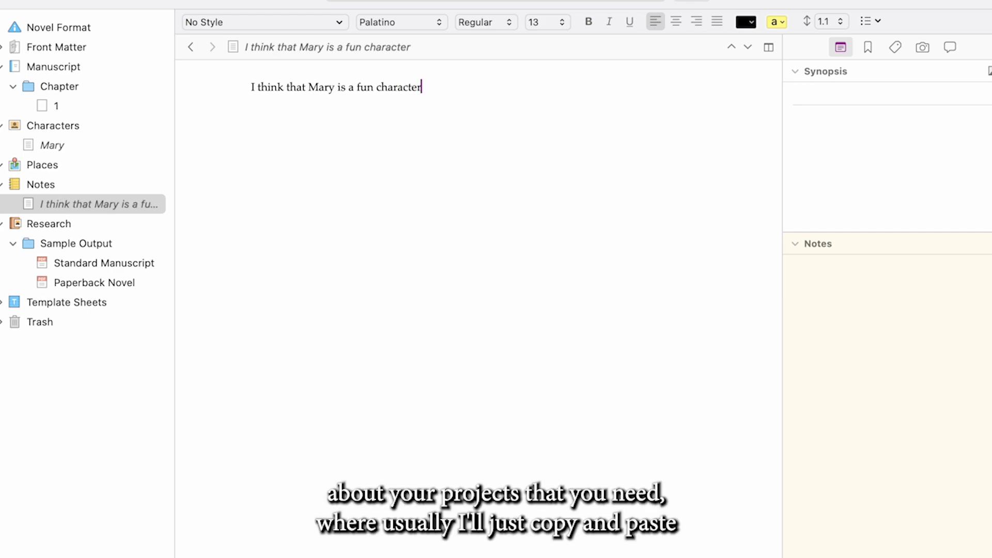
text(. I want her to)
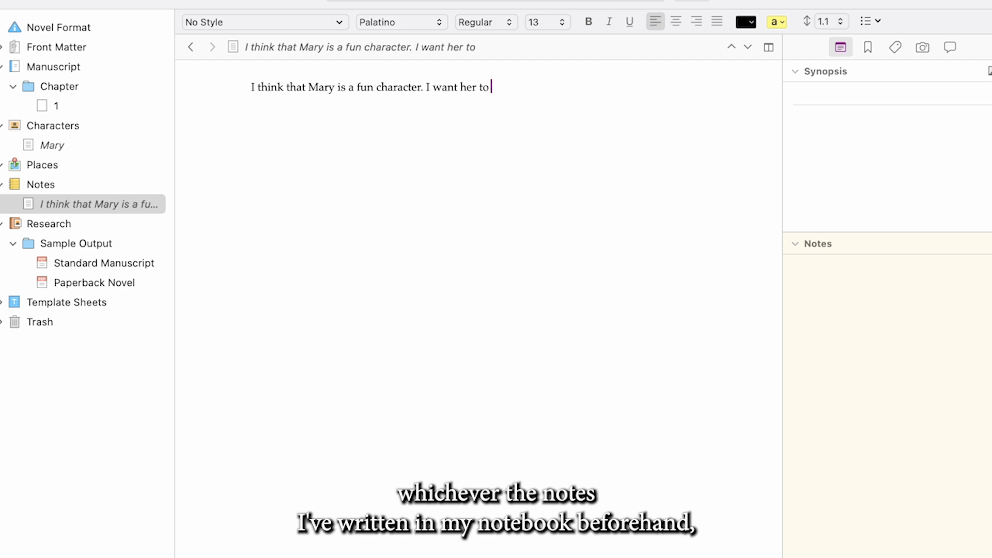
key(BackSpace)
key(BackSpace)
key(BackSpace)
key(BackSpace)
key(BackSpace)
key(BackSpace)
key(BackSpace)
text(the b)
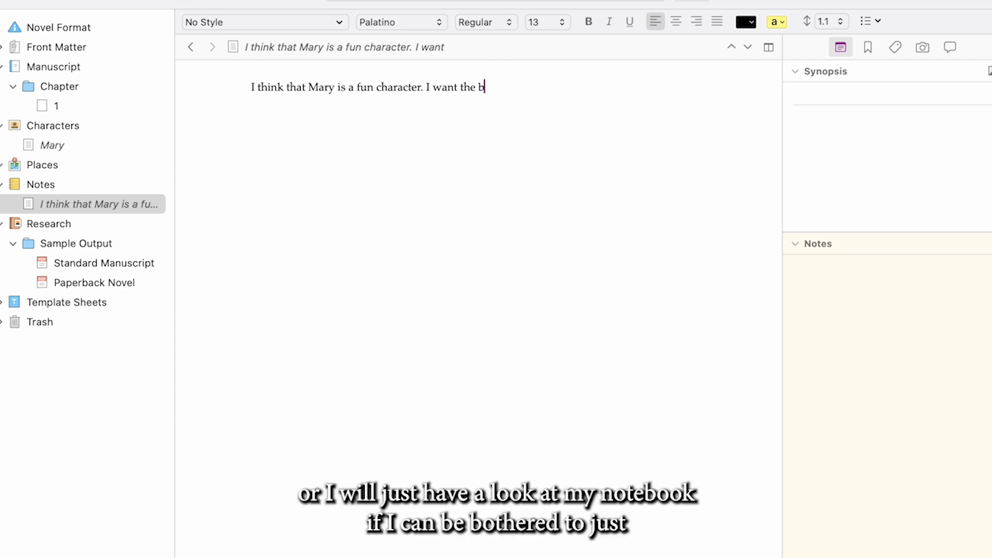
text(ook to be ac)
key(BackSpace)
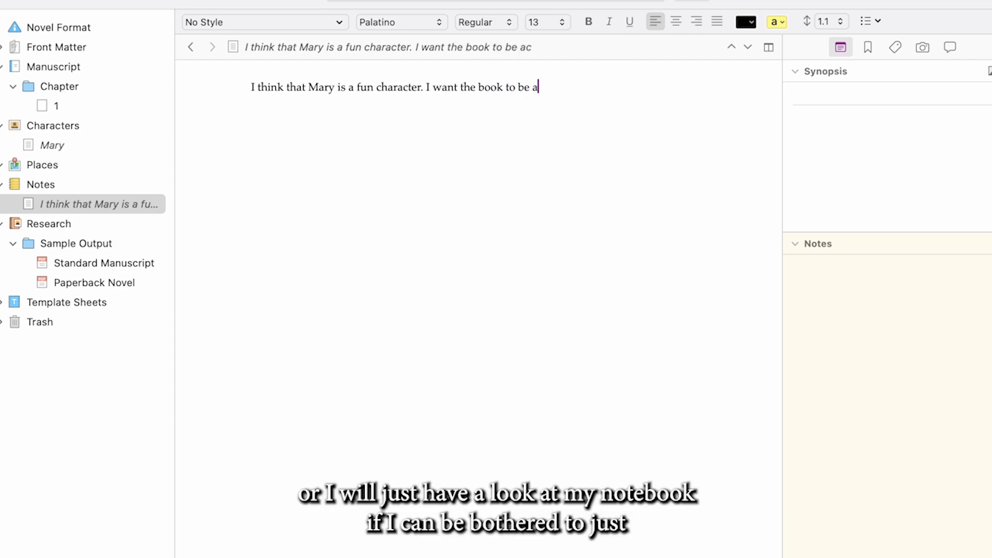
text(coming o)
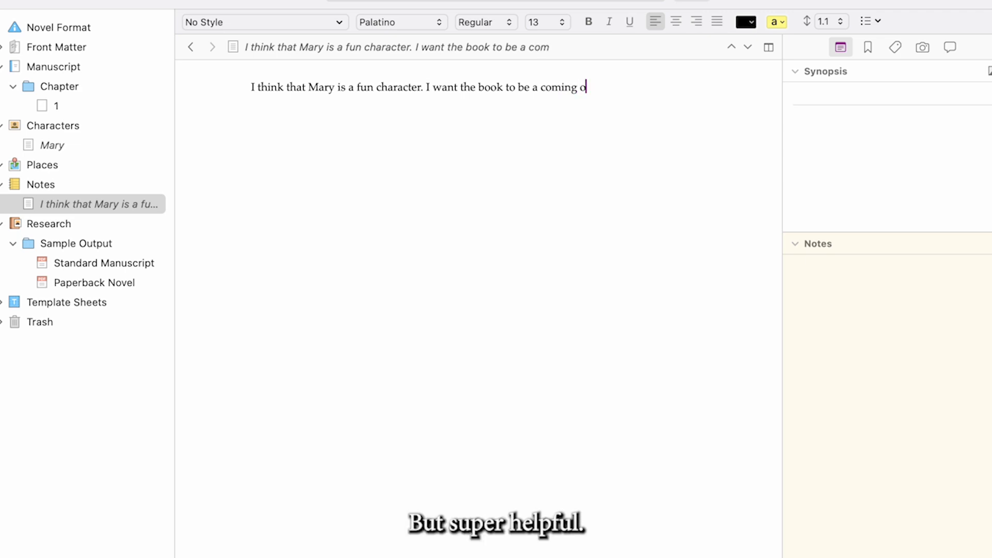
text(f age)
Enter "Mary, 16, loves fanfiction. Until one day..." as the note's synopsis
click(843, 137)
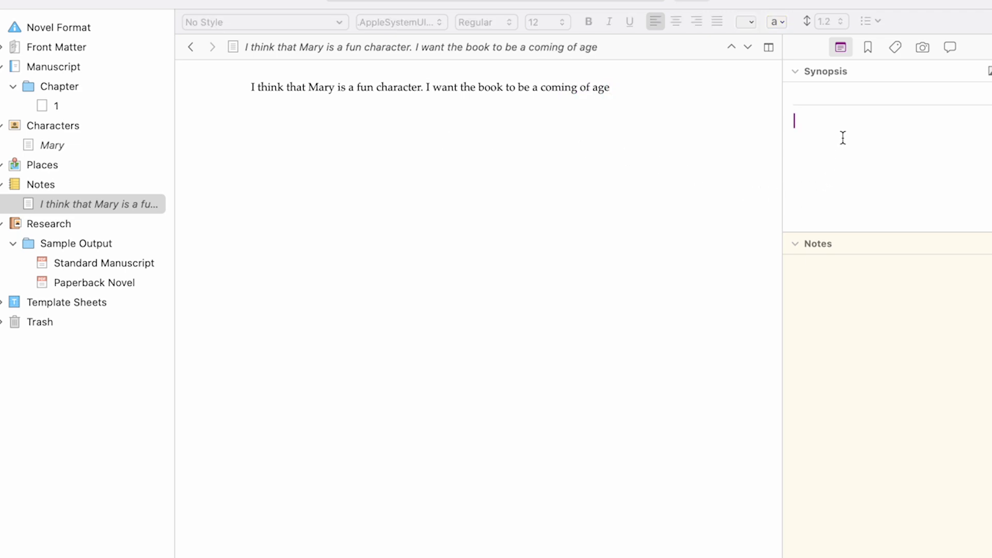
text(Mary, )
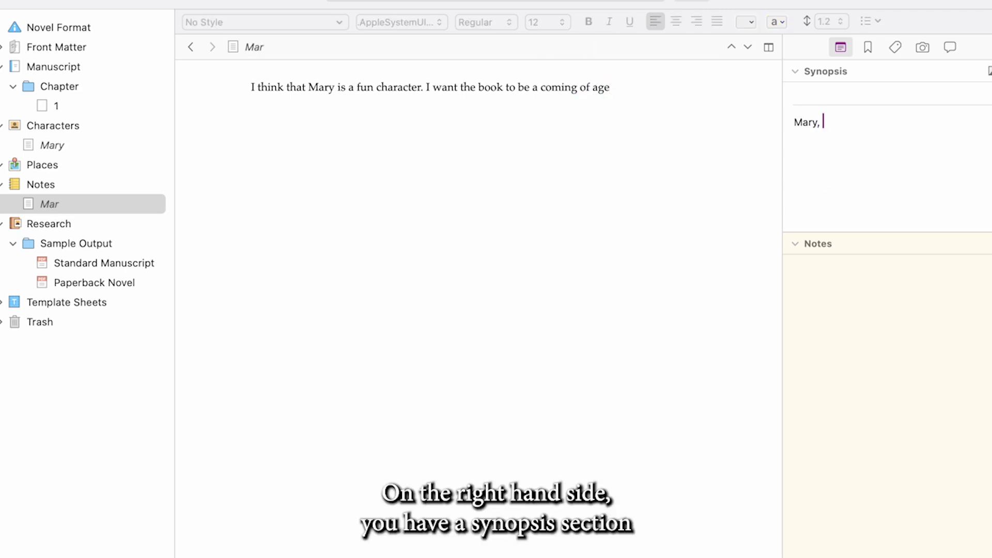
text(16, loves)
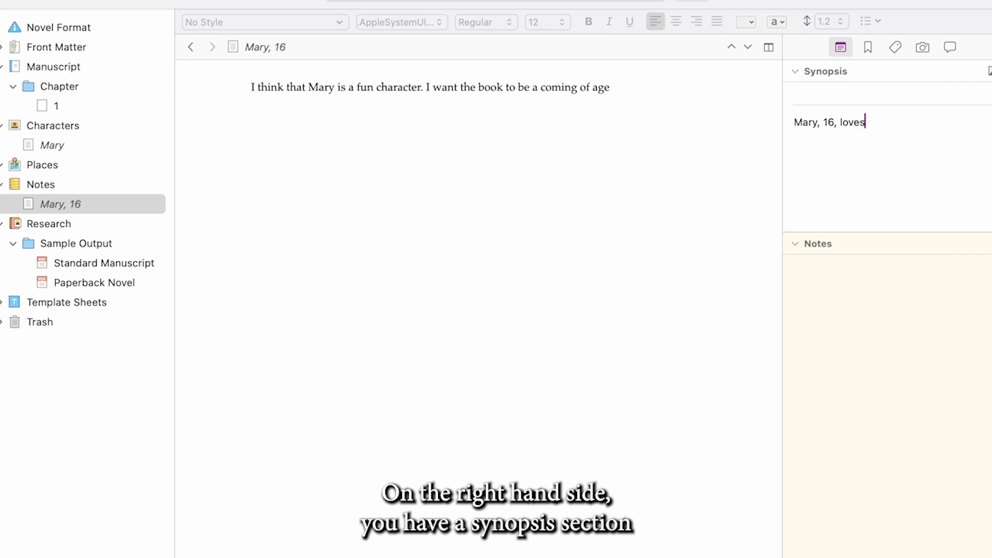
text( fanfiction)
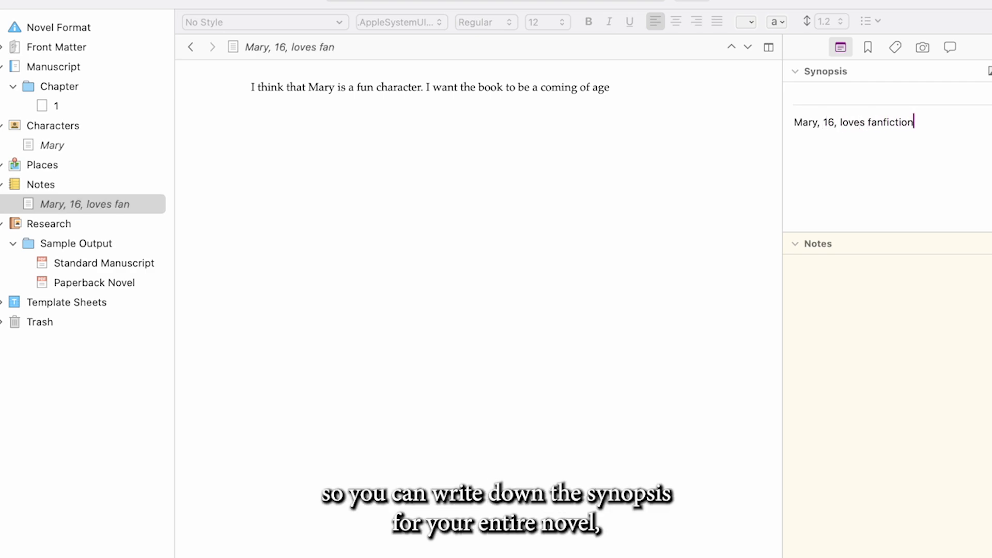
text(. until one day...)
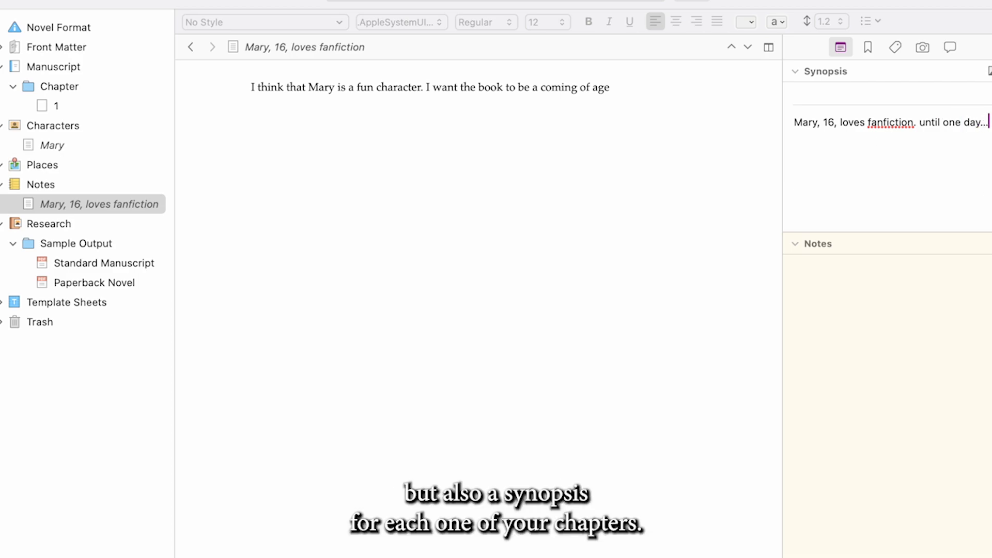
click(927, 122)
key(BackSpace)
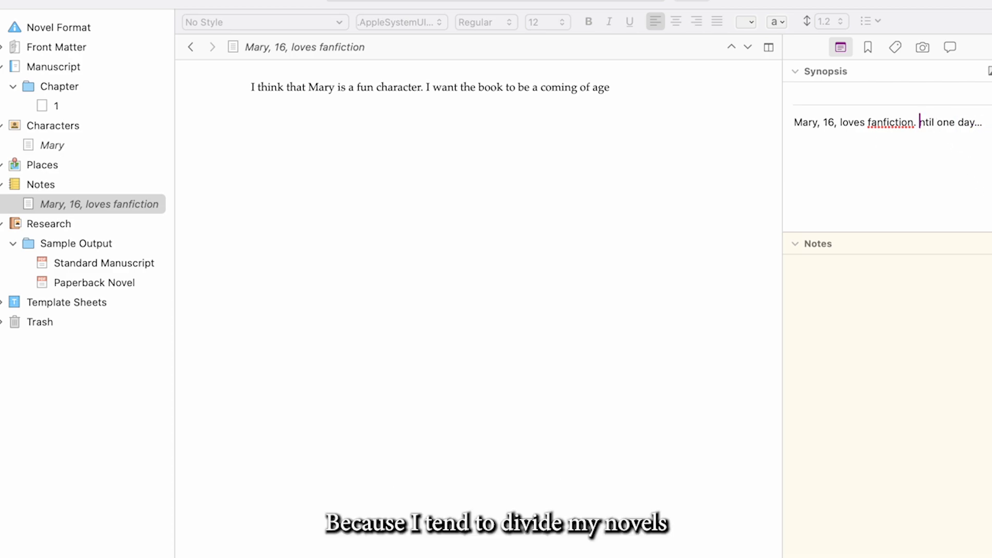
text(U)
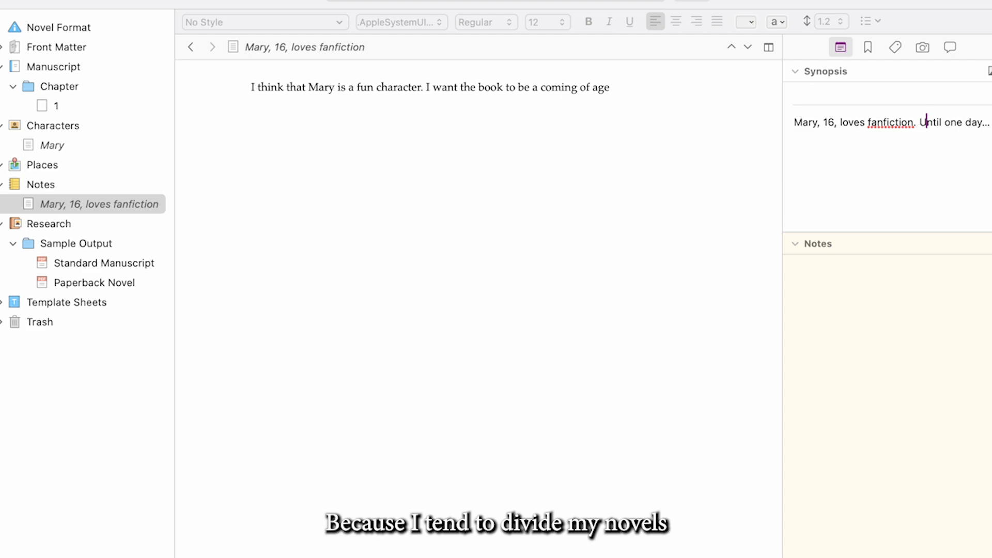
Add a new untitled text document inside the Places folder
click(30, 164)
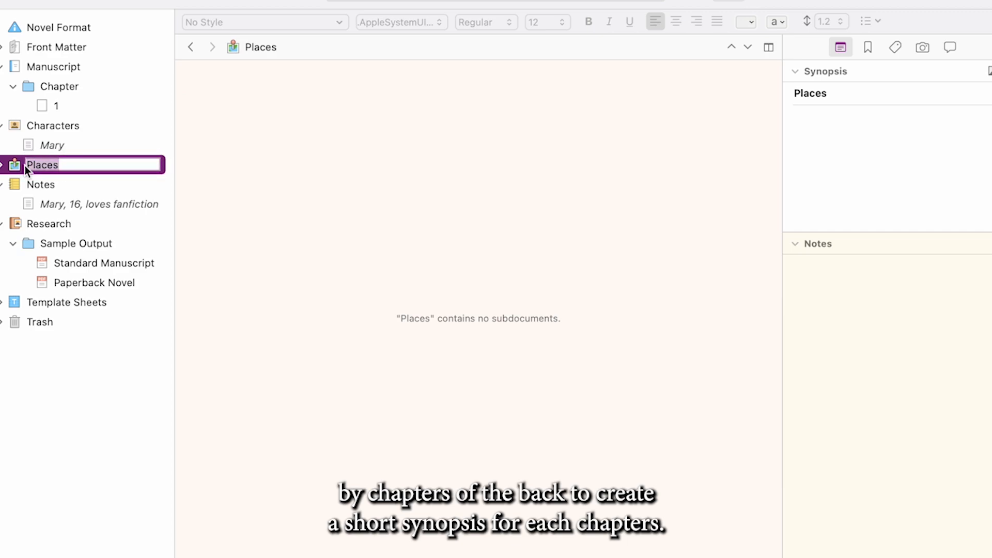
right_click(87, 172)
mouse_move(158, 187)
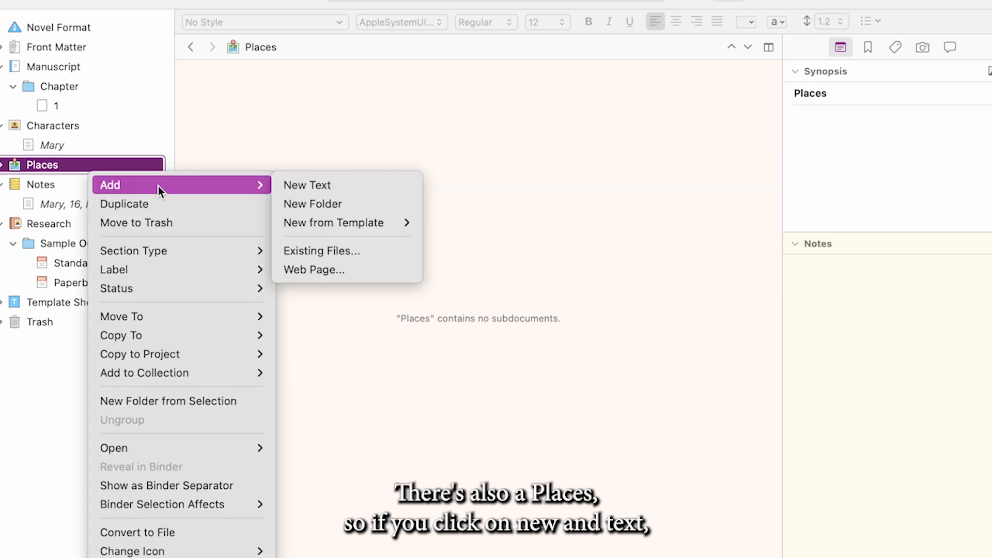
click(315, 186)
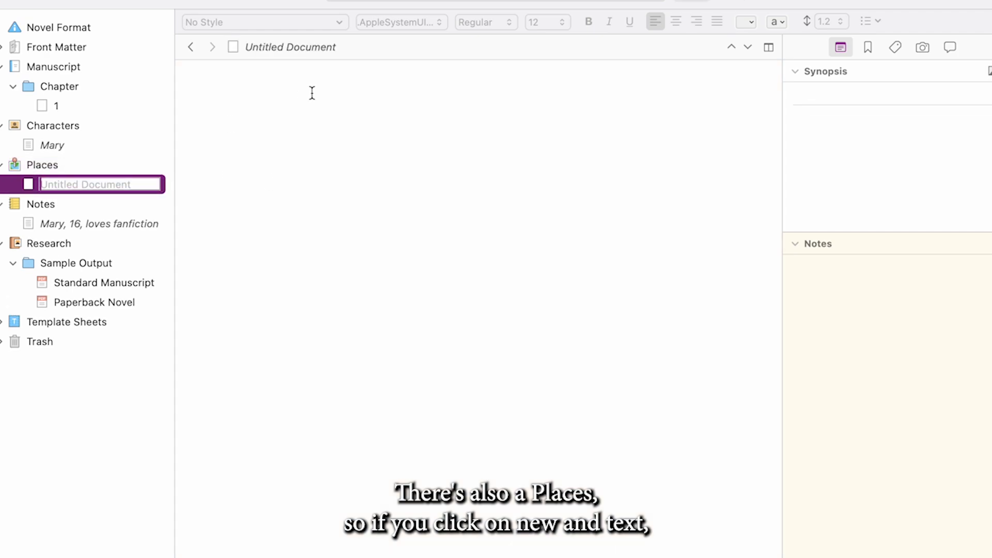
Write "New York" in the new place document, with "This is where Mary lives" on a separate line below
click(312, 93)
text(P)
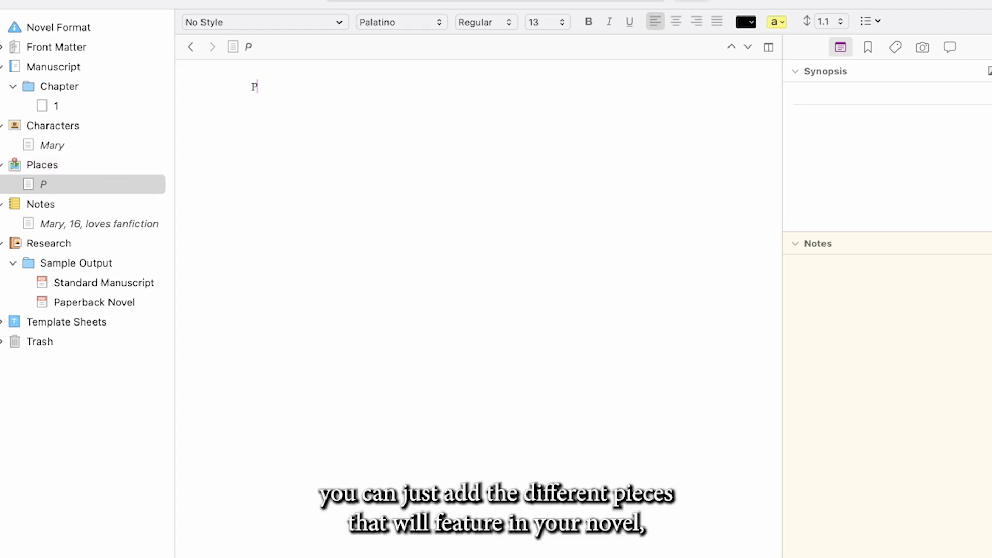
key(BackSpace)
text(New York)
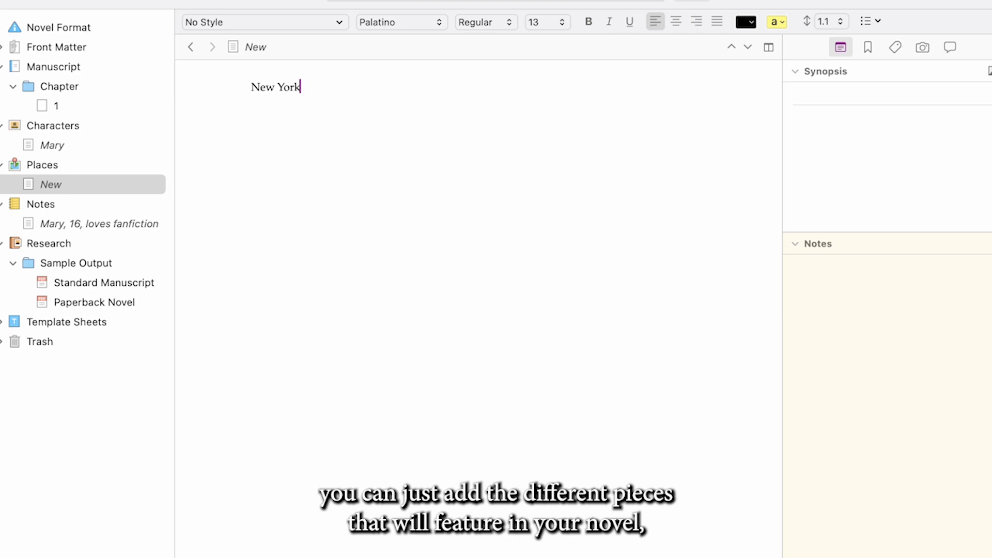
key(Return)
text(This)
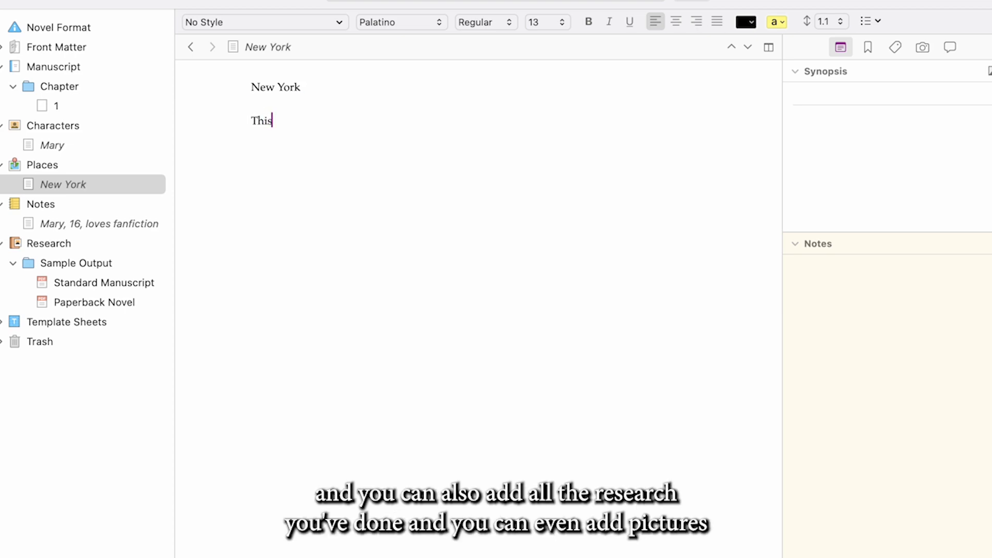
text( is where Mary lives)
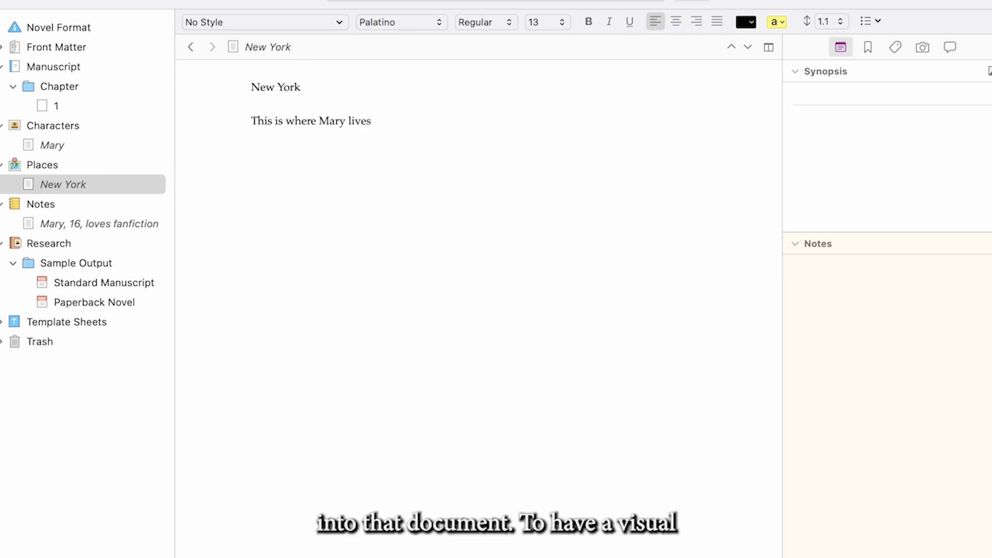
Write "Mary woke up one day with a throbibng headache." in document 1 of the Chapter folder
click(81, 105)
click(258, 126)
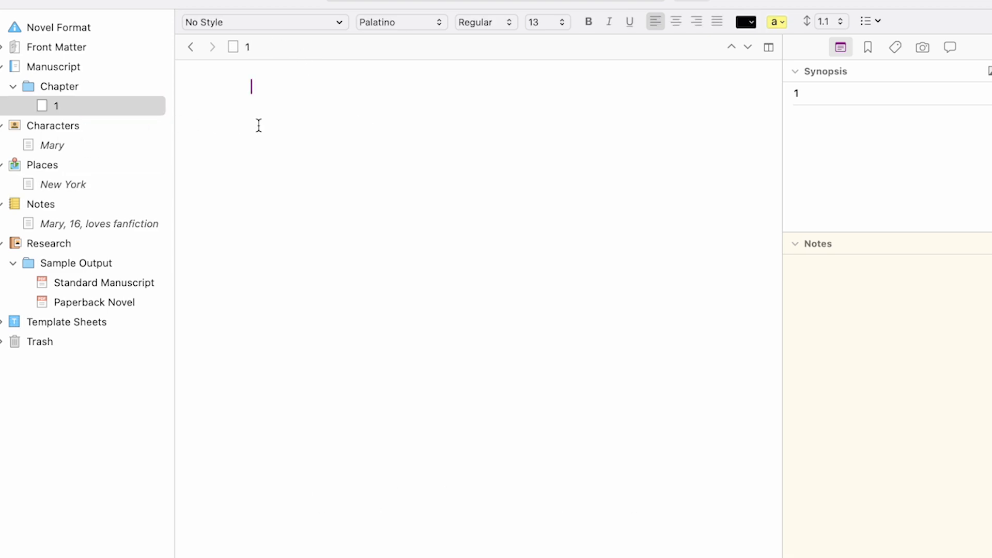
text(Mary work)
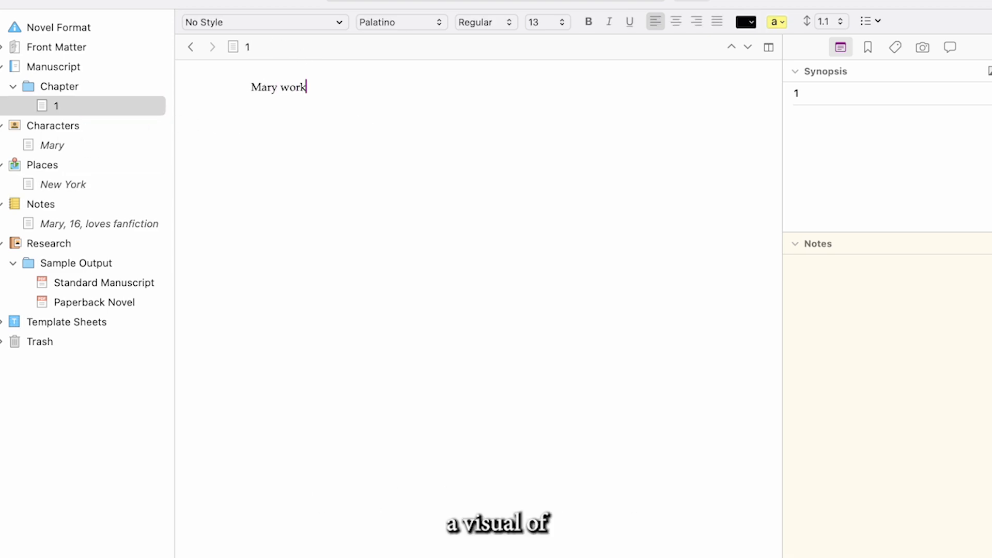
key(BackSpace)
key(BackSpace)
text(ke)
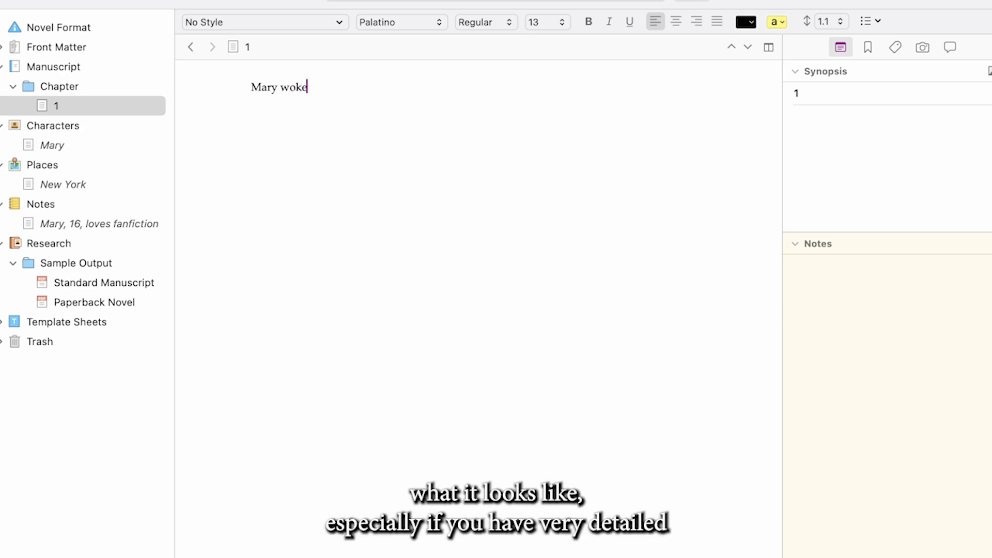
text( up one day with a)
text(thro)
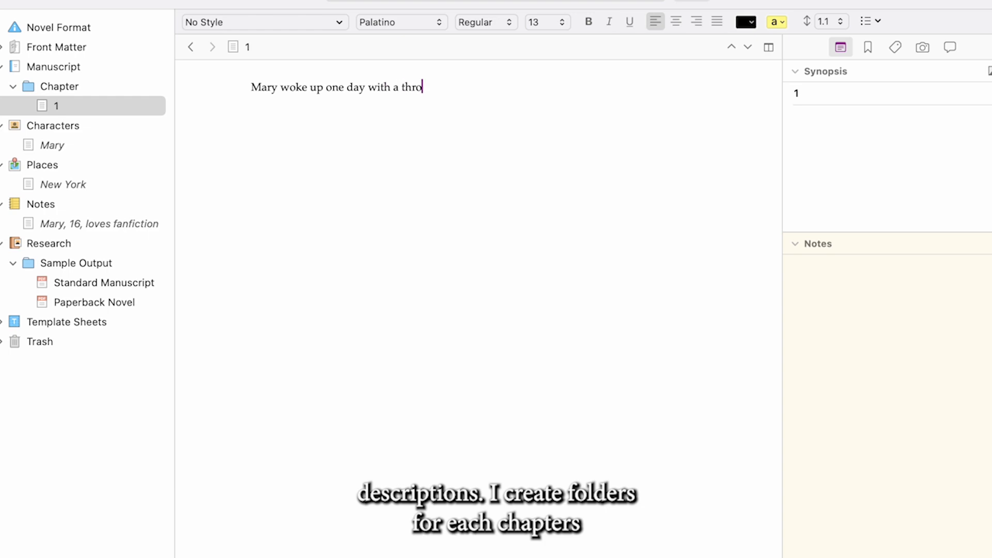
text(bibng headache.)
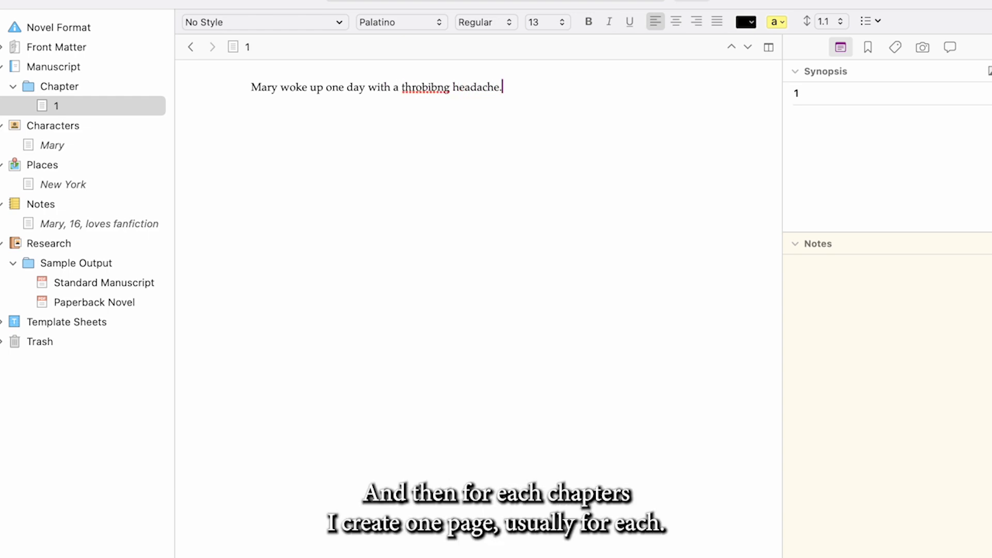
Collapse the Chapter folder, move it to the Trash and display the Manuscript folder
click(13, 86)
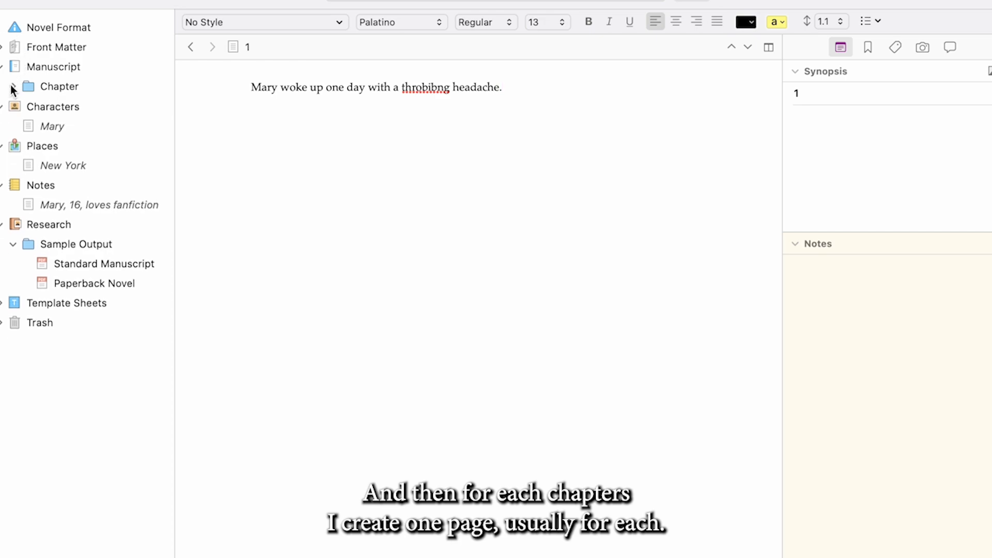
right_click(62, 93)
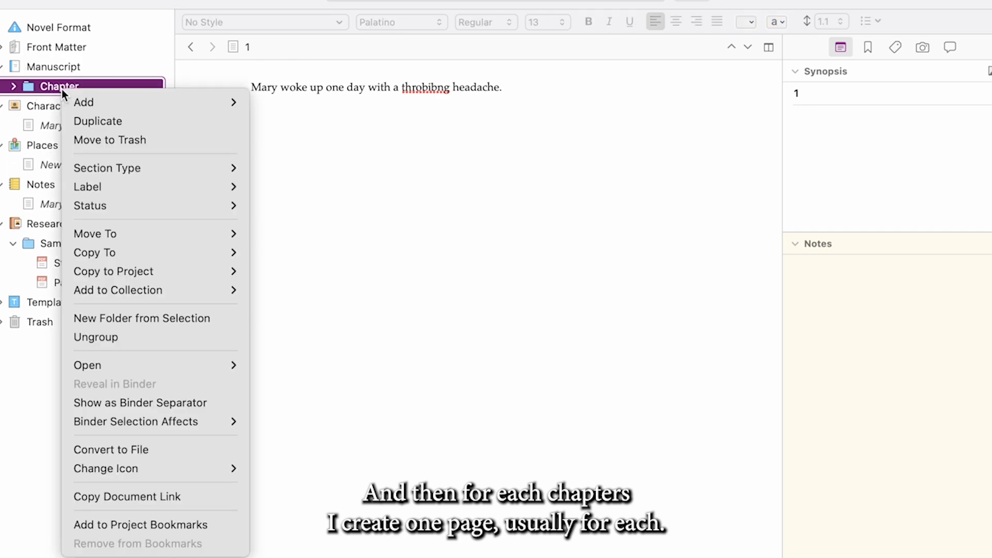
click(79, 135)
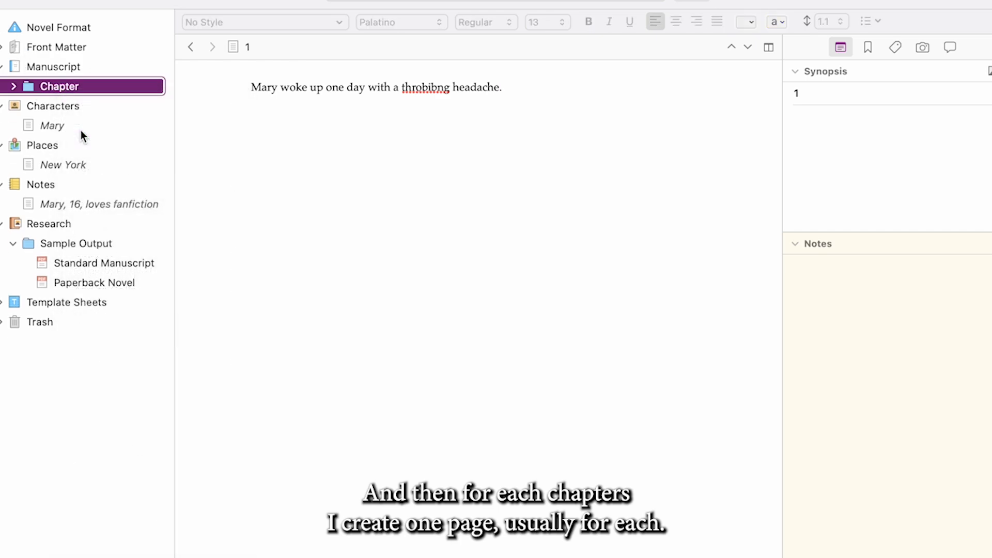
click(17, 68)
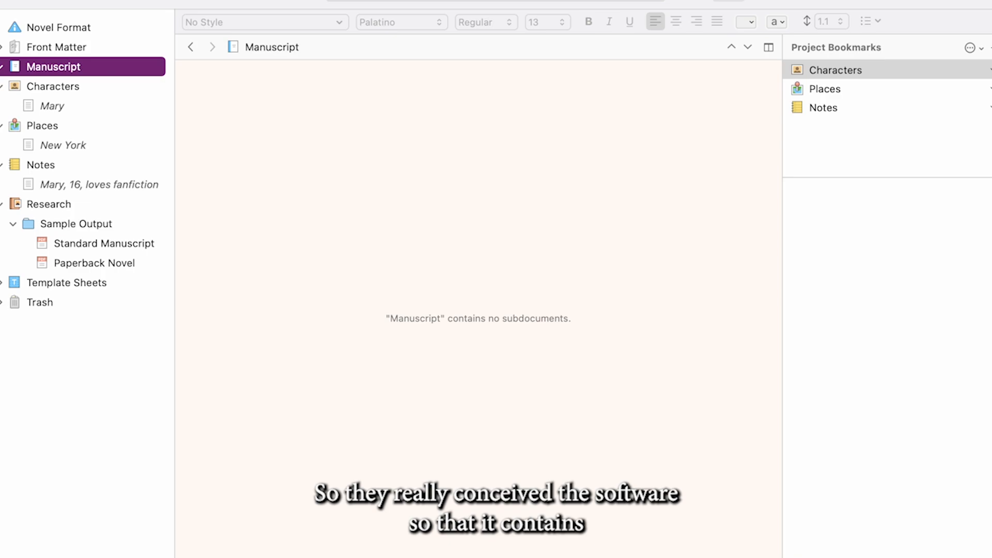
click(145, 1)
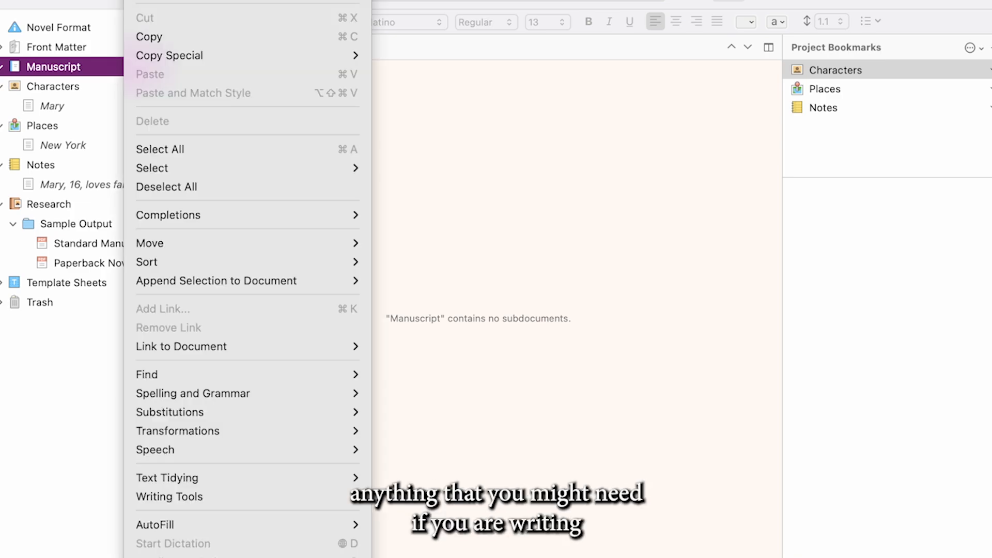
key(Escape)
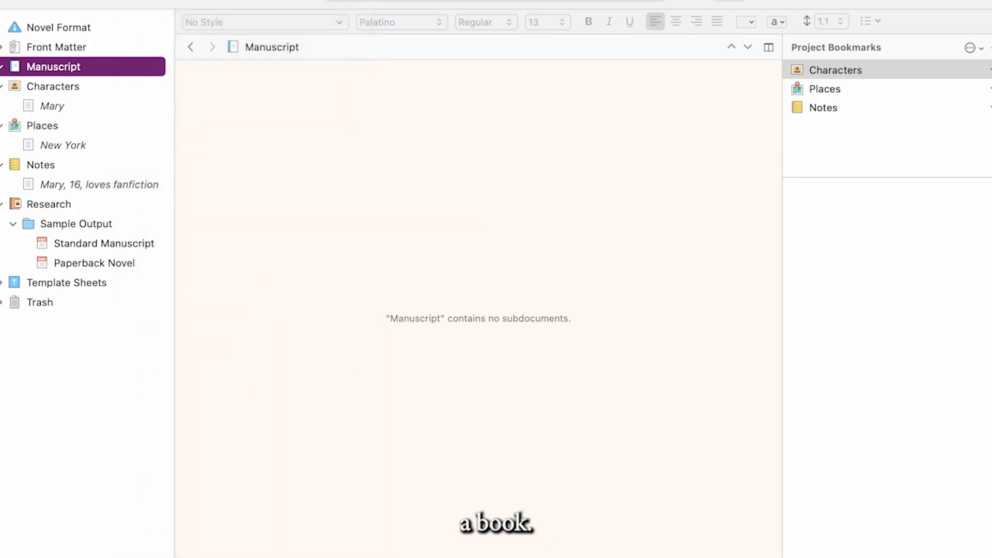
Expand Front Matter with its Manuscript Format, Paperback and Ebook subfolders, and display the Ebook dedication page
click(1, 46)
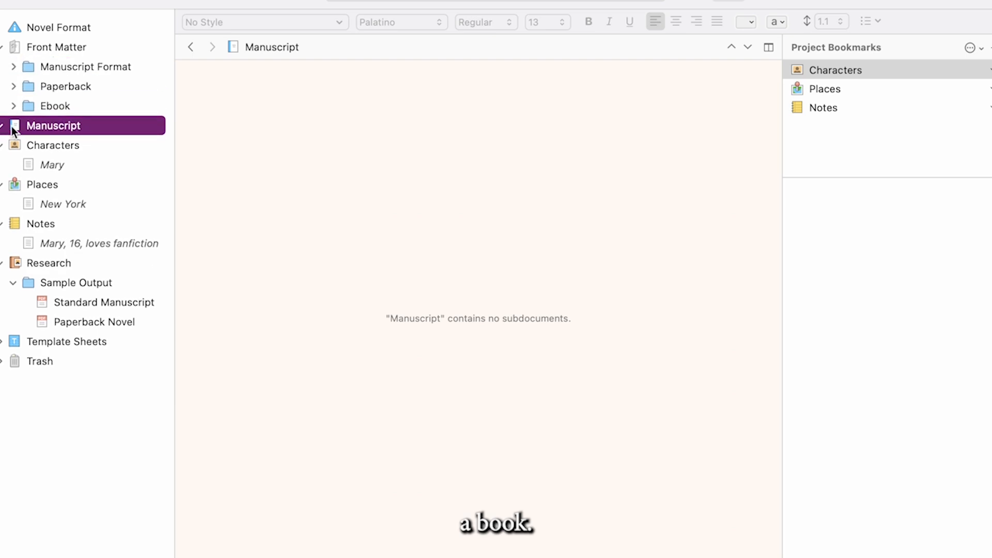
click(14, 86)
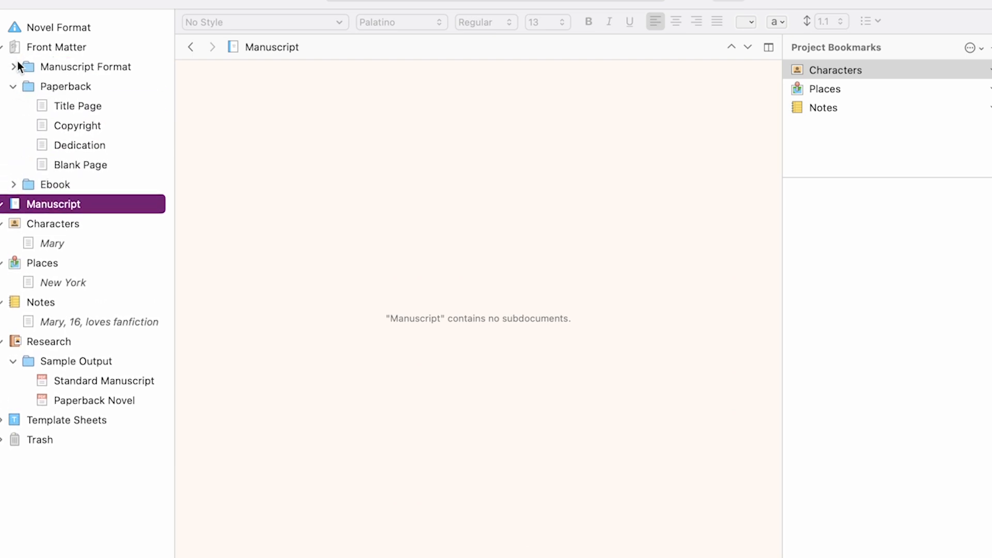
click(13, 67)
click(13, 204)
click(66, 241)
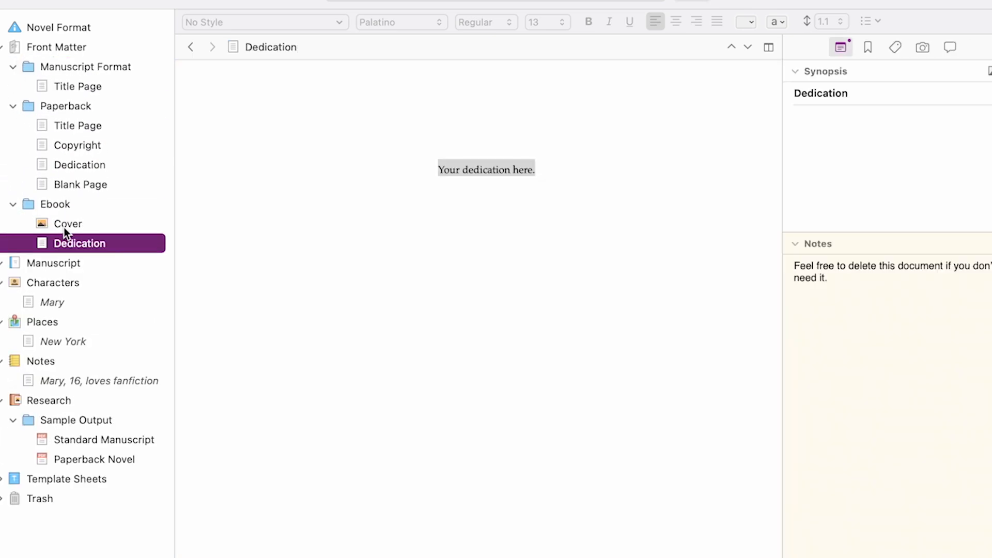
Restore the Chapter folder from the Trash by moving it back to Manuscript, and check the document it contains
click(2, 265)
click(50, 522)
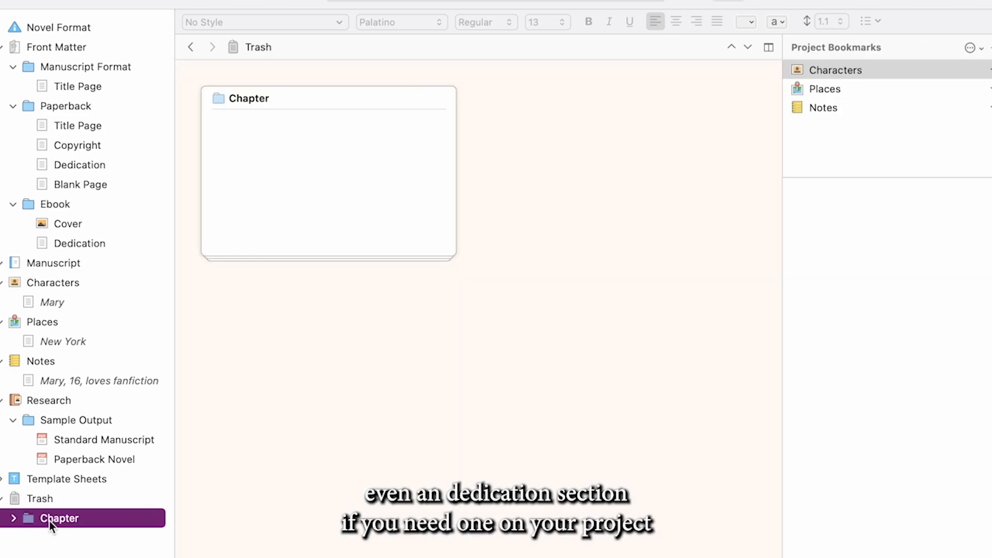
right_click(50, 522)
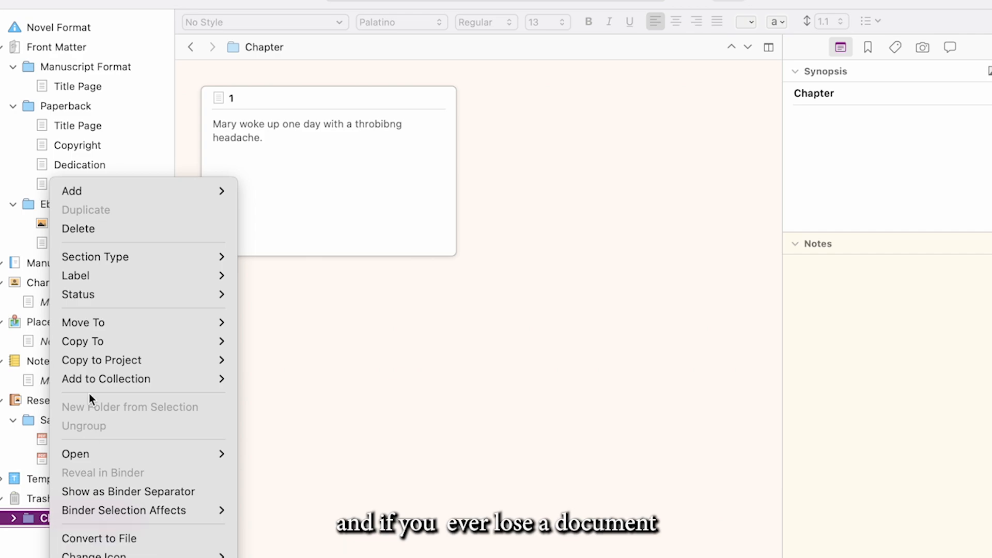
mouse_move(104, 351)
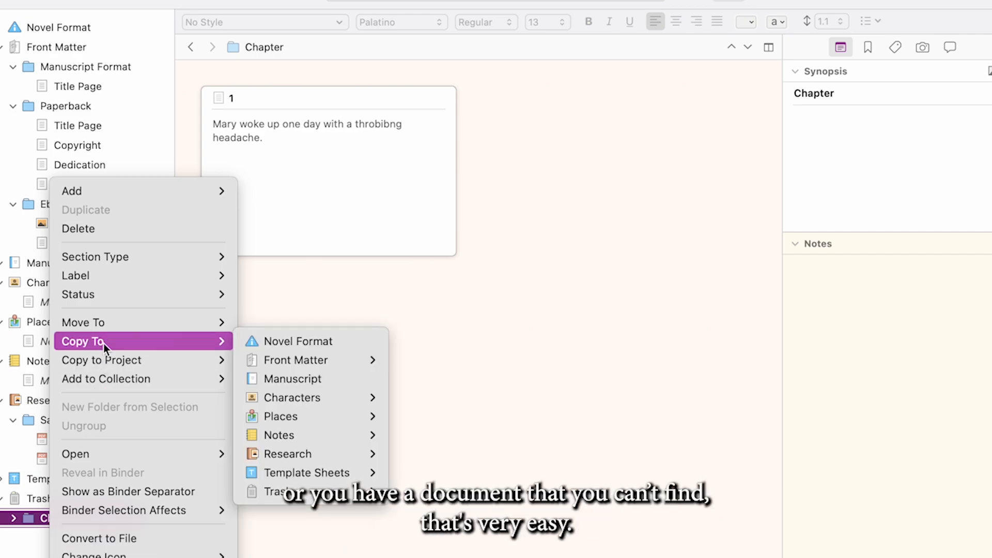
mouse_move(136, 364)
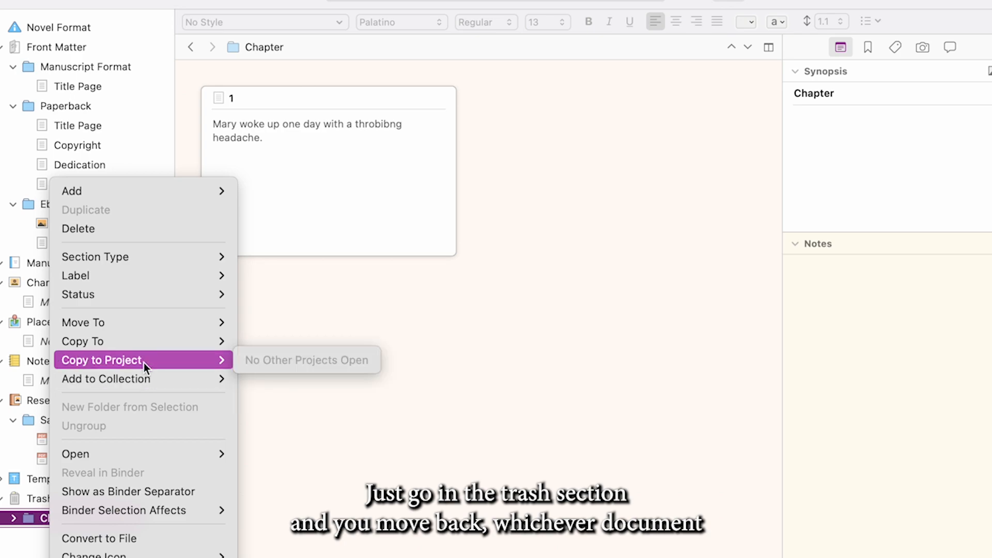
mouse_move(142, 325)
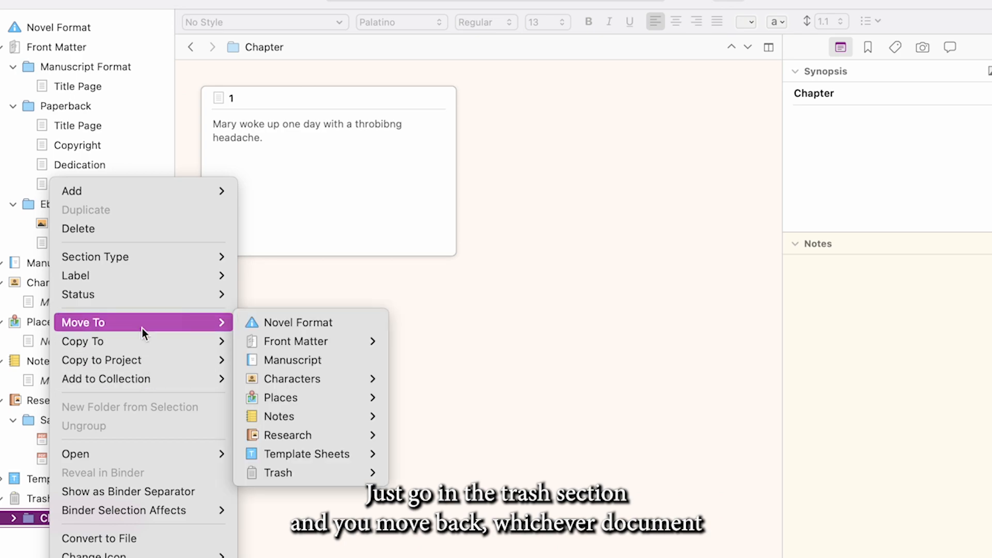
click(297, 360)
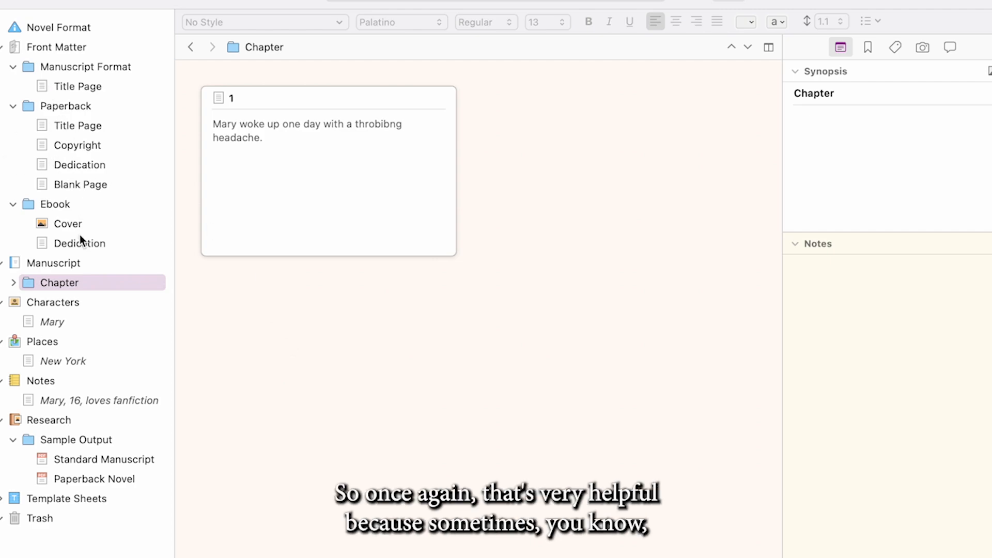
click(12, 284)
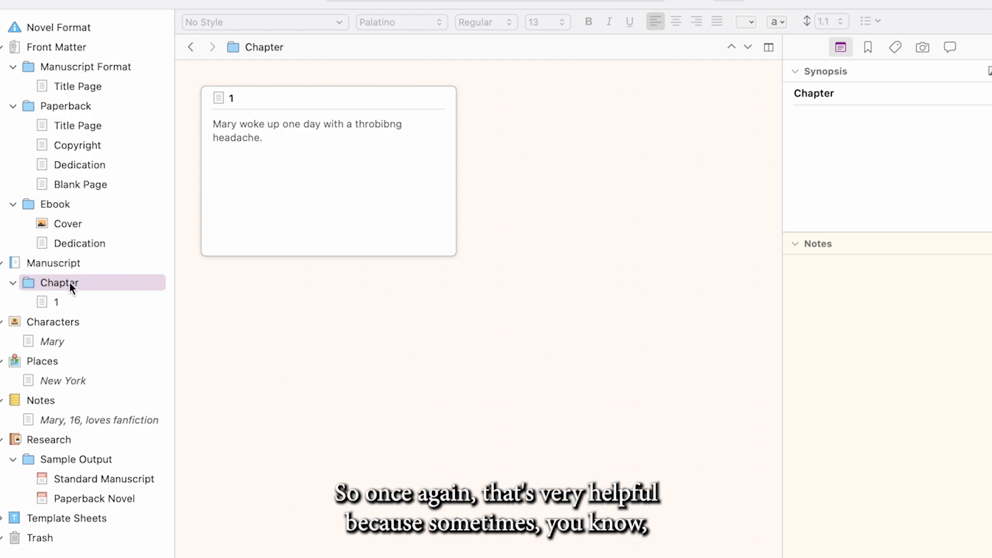
click(12, 283)
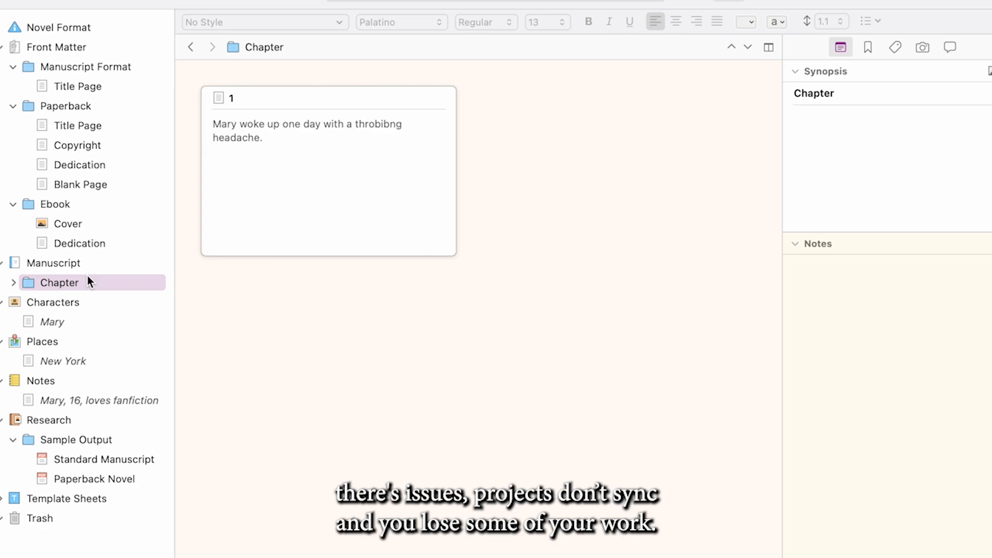
Duplicate the Chapter folder in the Manuscript and rename the copy "Chapter 2"
right_click(88, 278)
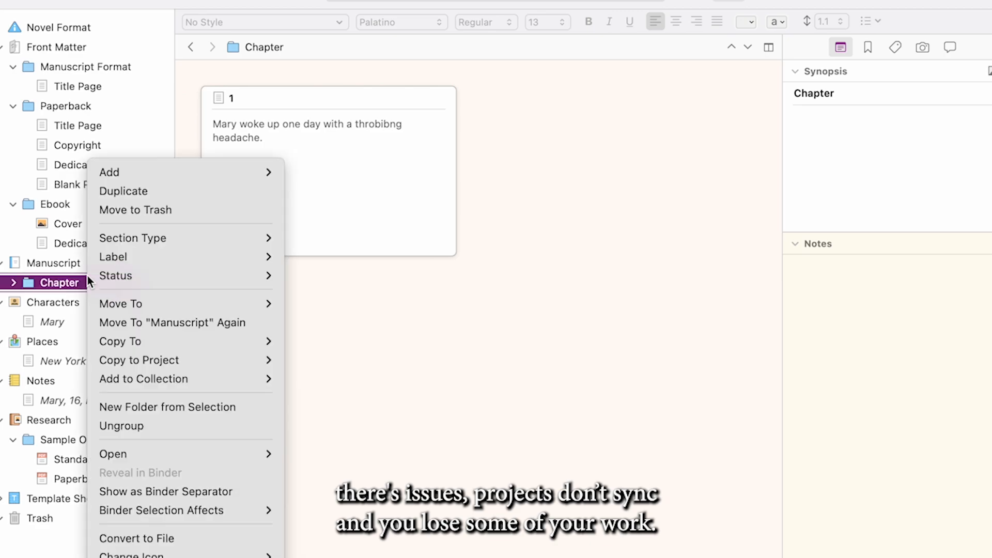
click(122, 189)
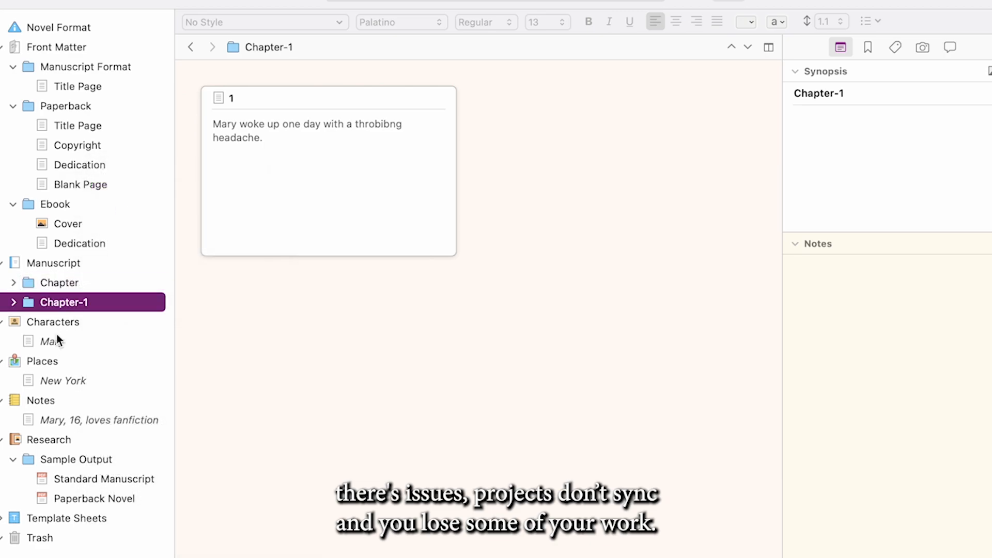
click(91, 303)
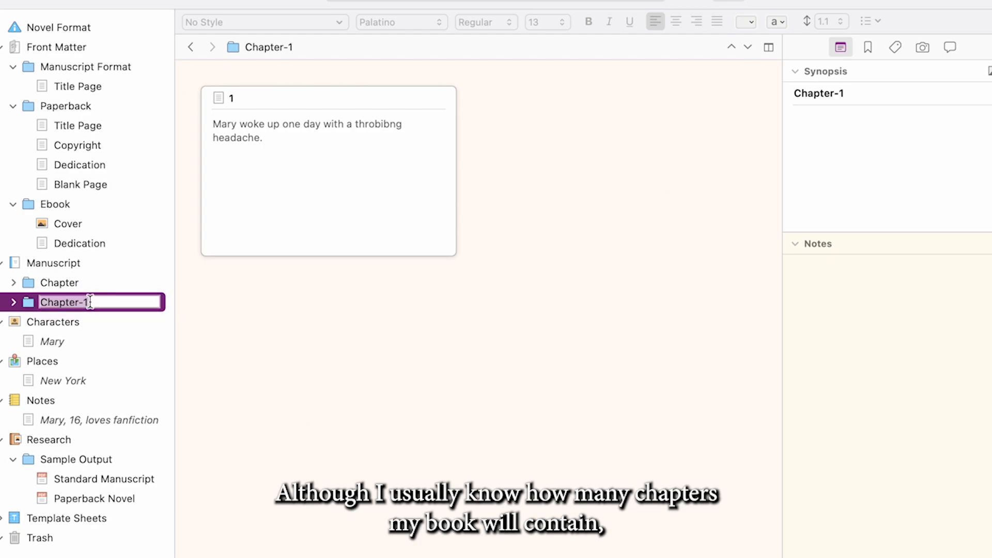
click(91, 302)
key(BackSpace)
key(BackSpace)
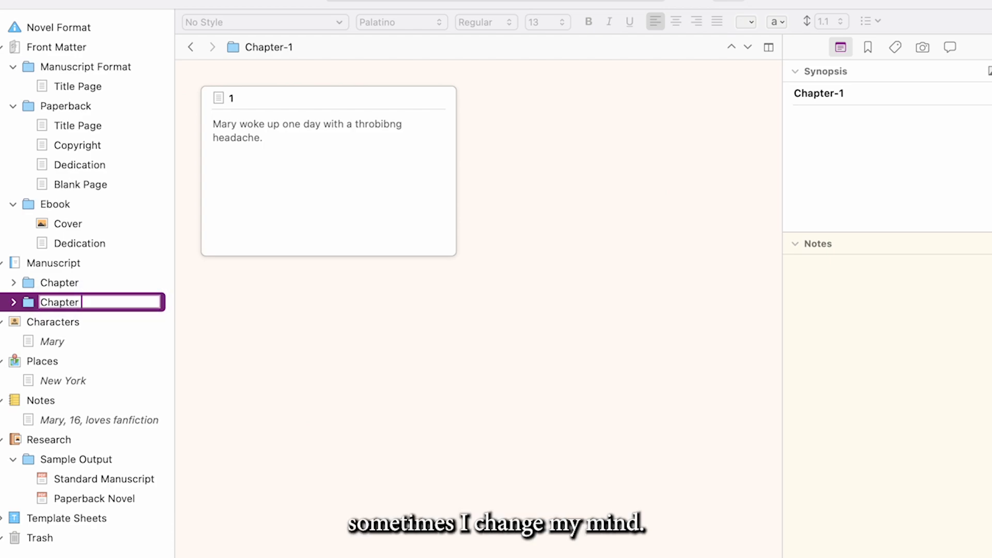
text(2)
key(Return)
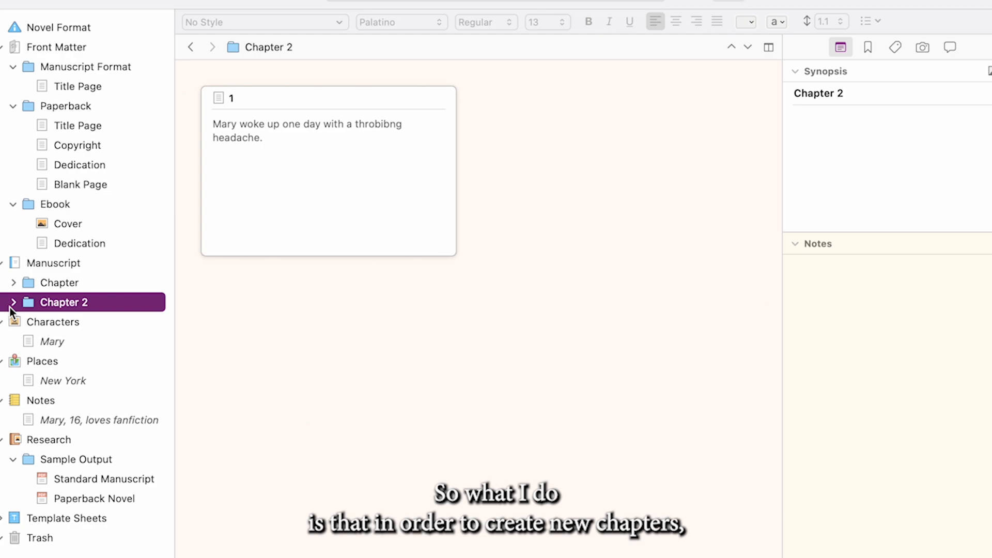
Open document 1 inside the Chapter 2 folder and delete all of its text
click(13, 304)
click(56, 321)
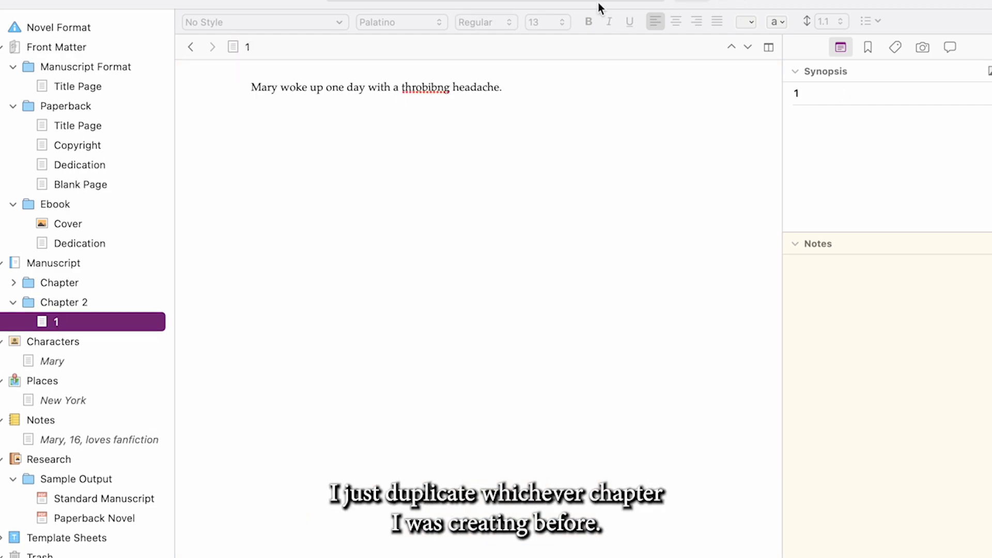
click(529, 108)
key(super+a)
key(BackSpace)
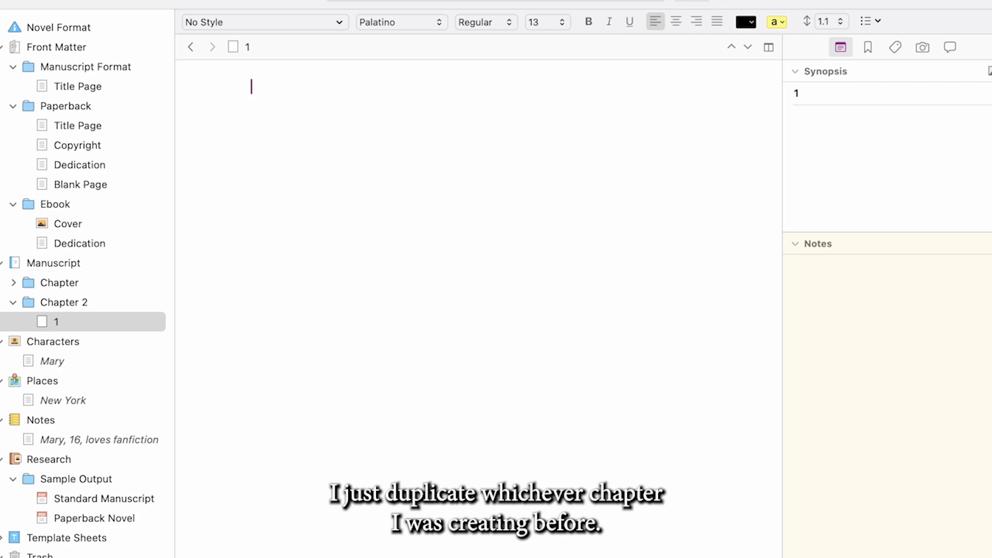
click(402, 0)
mouse_move(408, 0)
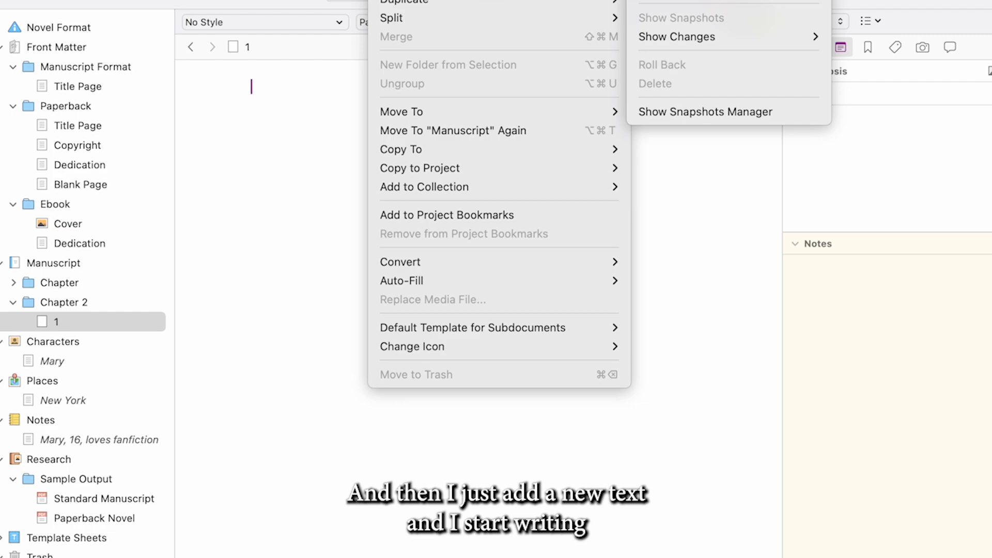
click(224, 166)
Write "Mary fell in love." in document 1 of the Chapter 2 folder
text(M)
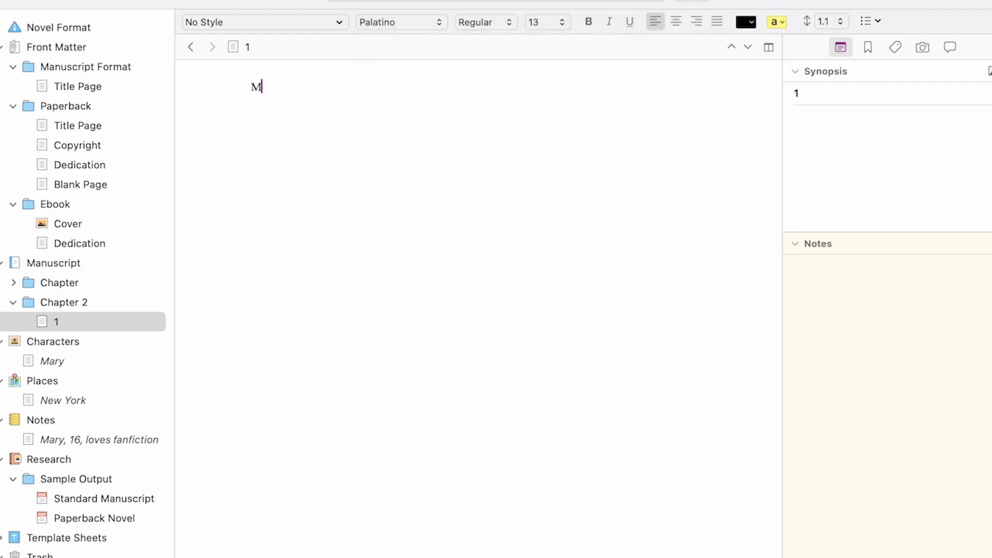
text(ary fell in)
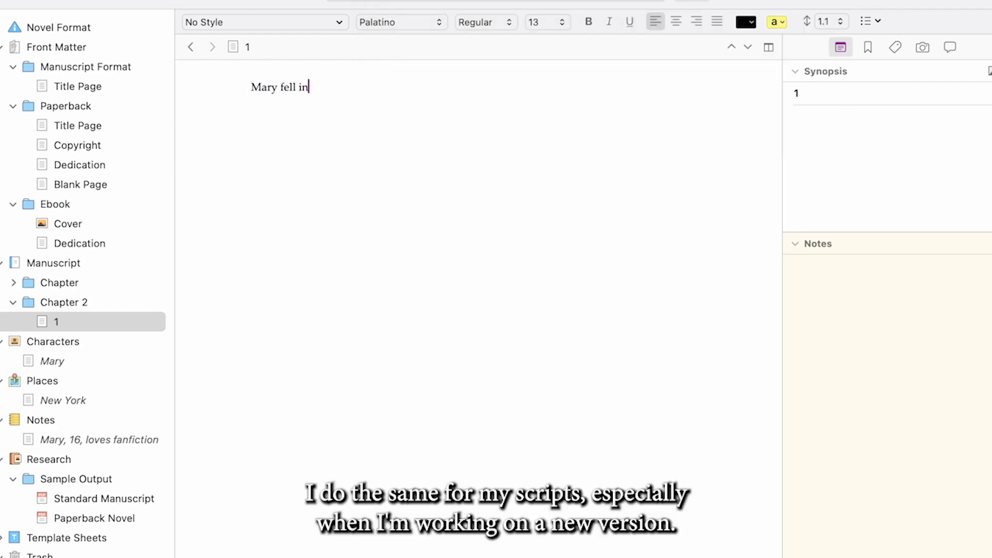
text( love.)
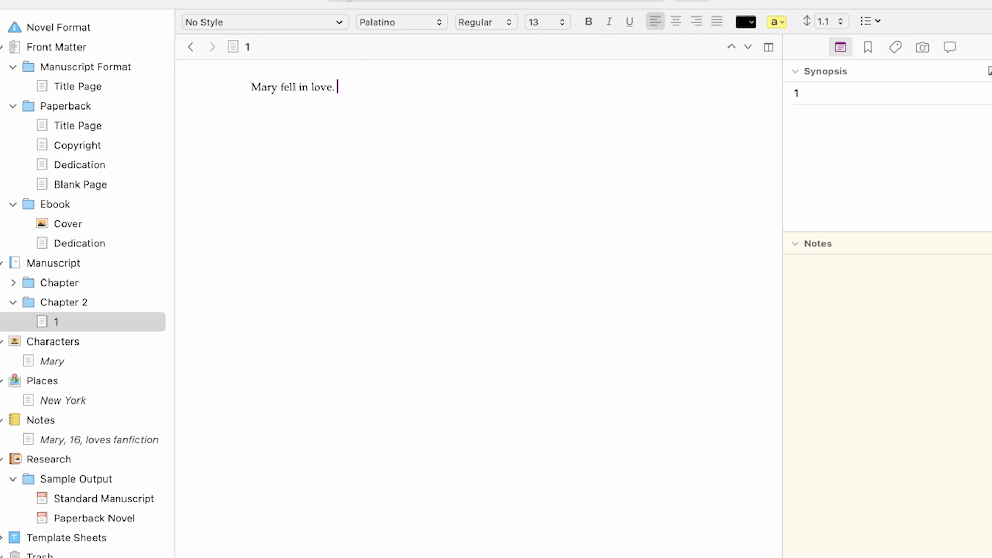
Take a snapshot of document 1 in the Chapter 2 folder
click(406, 0)
mouse_move(413, 0)
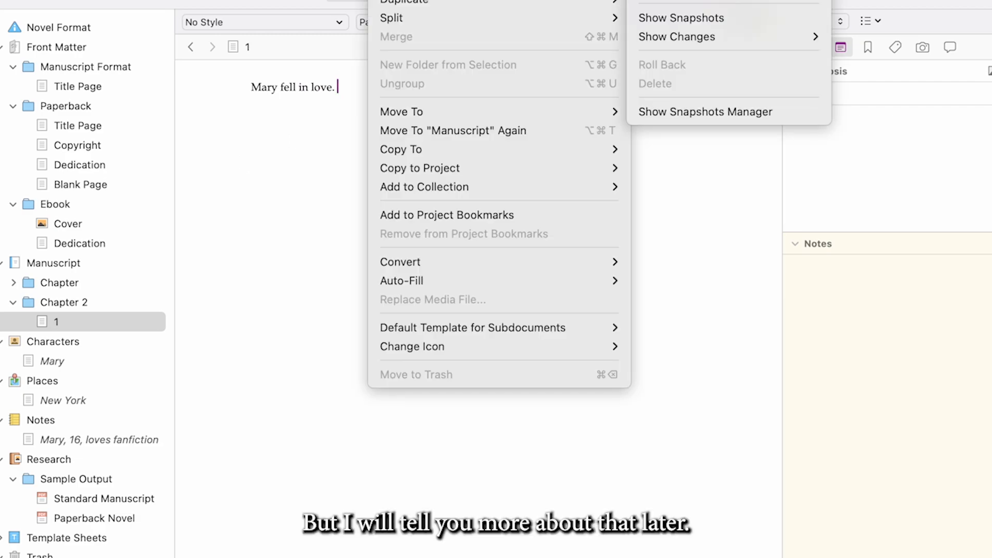
click(672, 0)
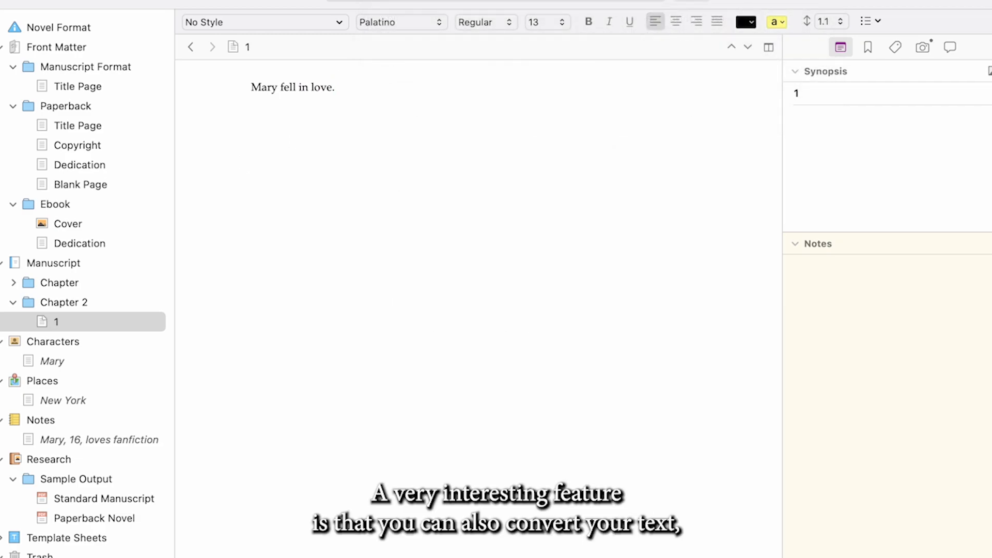
Convert the text of Chapter 2's document 1 to default formatting with the "Convert font only" option enabled
click(406, 0)
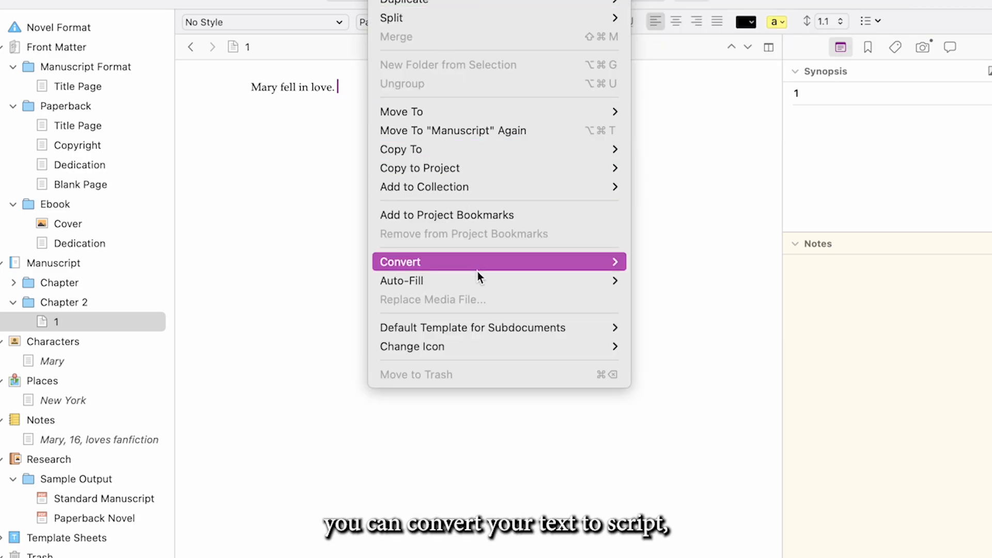
mouse_move(485, 256)
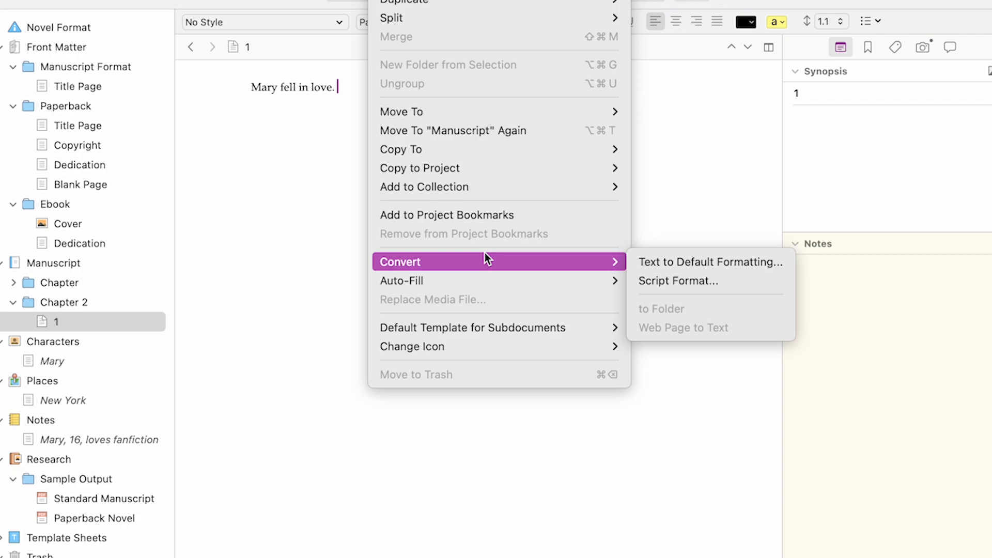
click(645, 260)
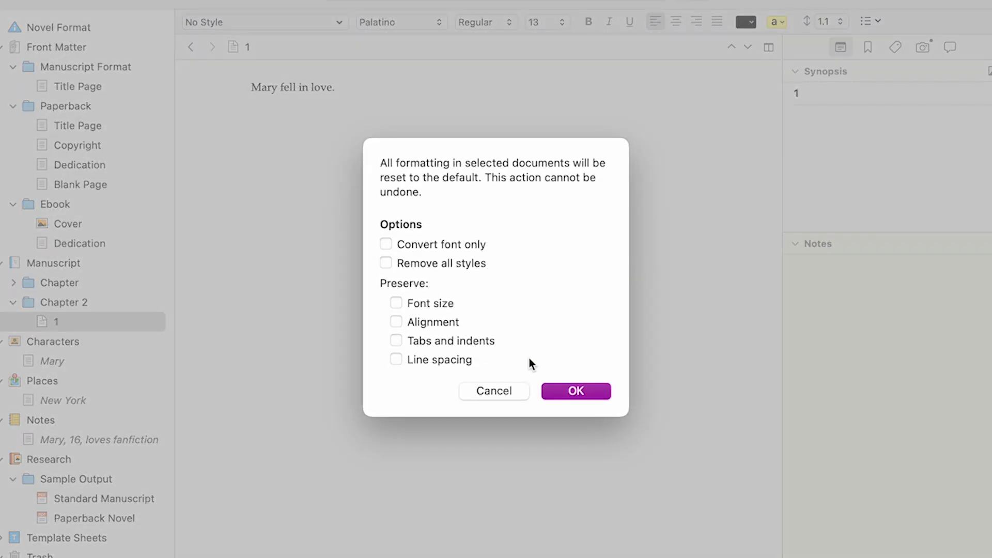
click(386, 244)
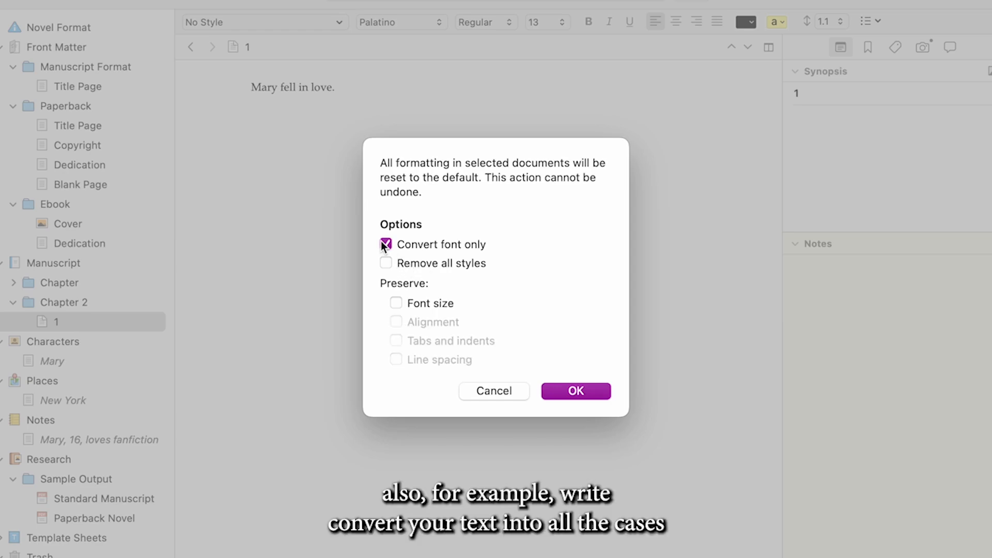
click(568, 397)
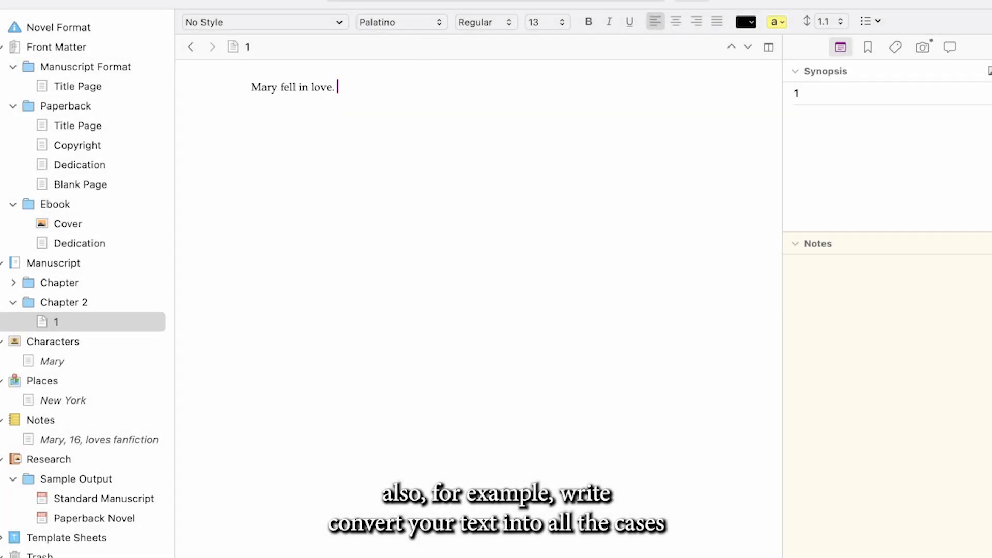
Enter revision mode for the Chapter 2 document using the red First Revision colour
click(403, 0)
mouse_move(473, 0)
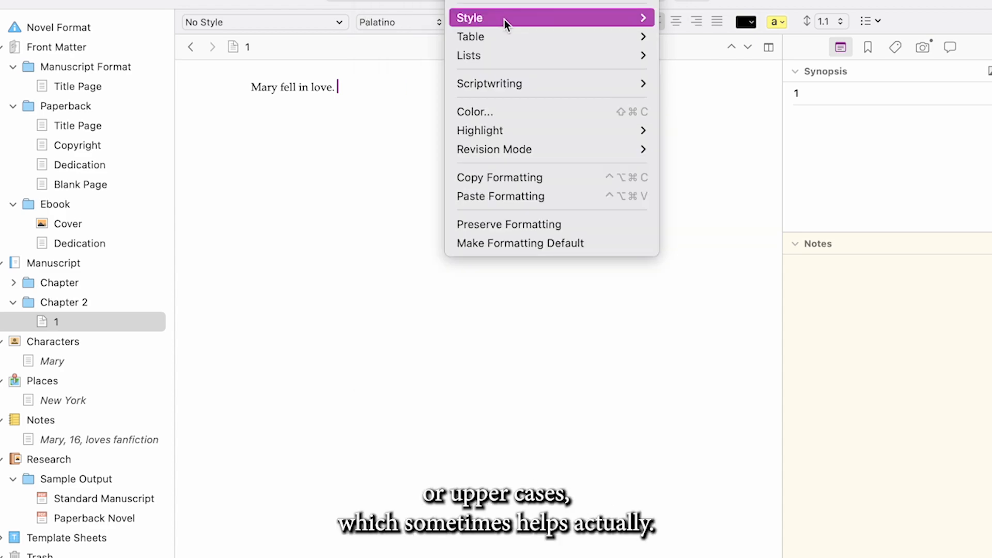
mouse_move(517, 84)
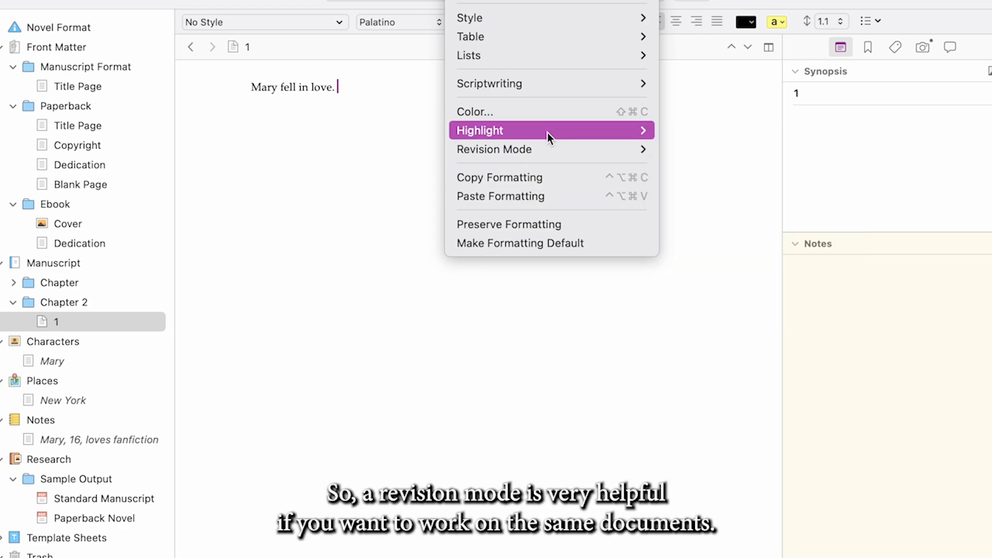
mouse_move(545, 151)
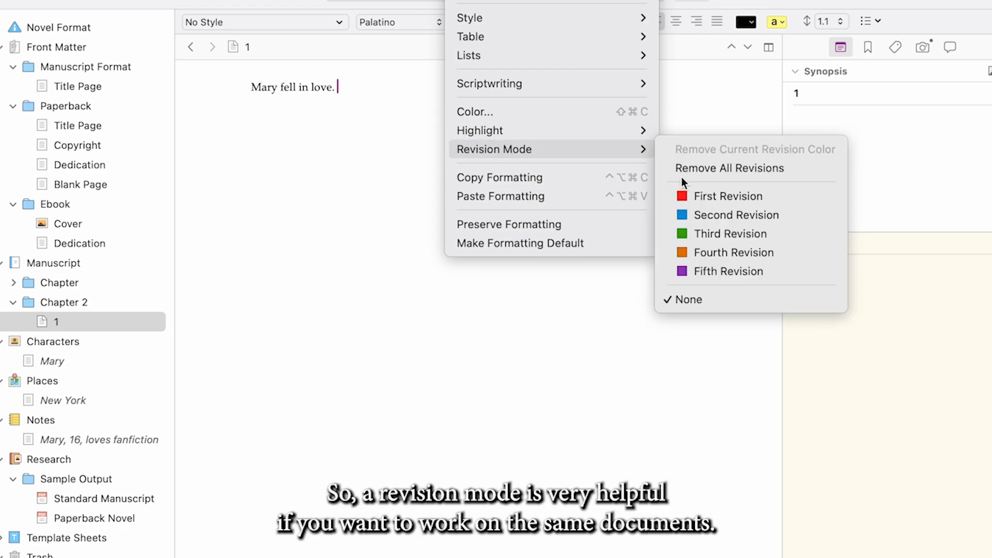
click(706, 198)
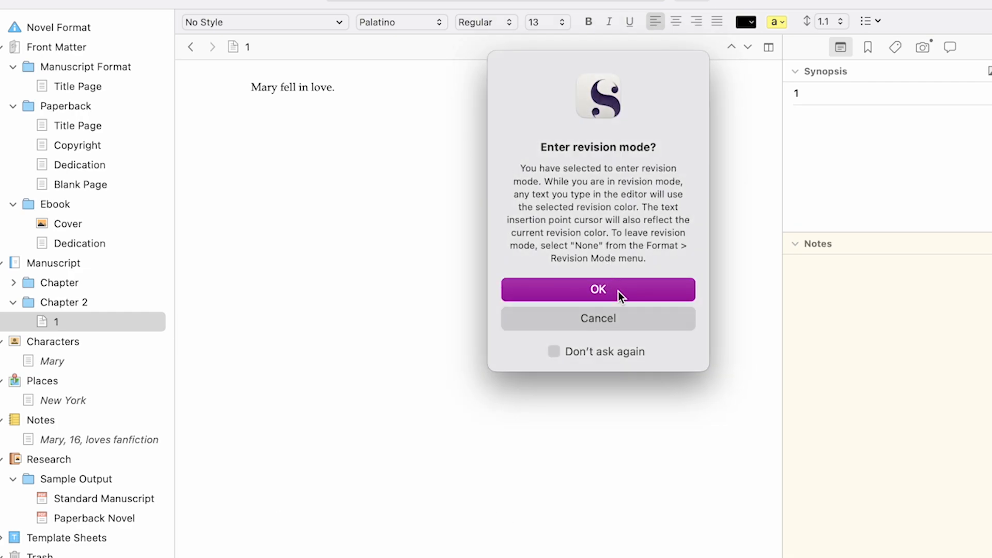
click(619, 291)
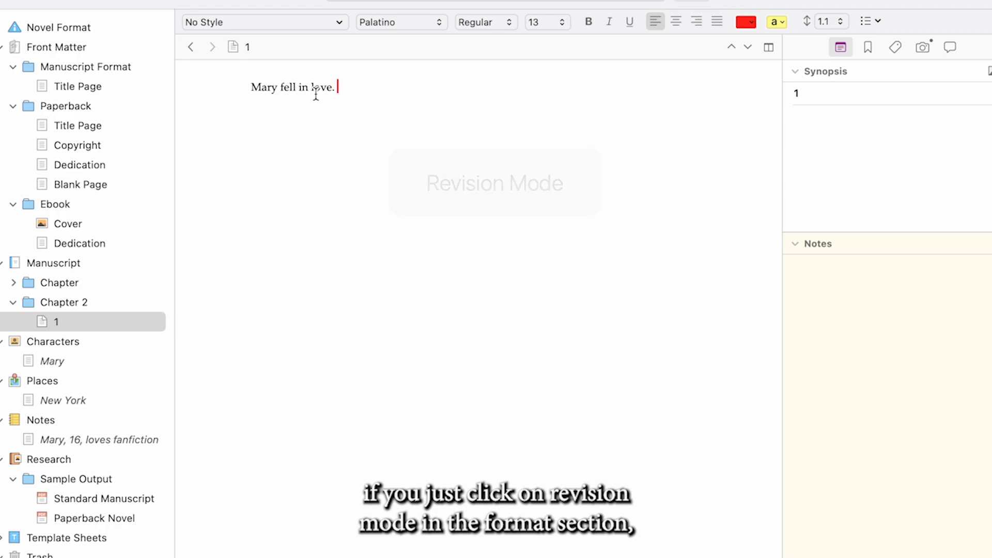
Replace the word "fell" with "happenned to be" in the sentence about Mary
drag(280, 88, 300, 91)
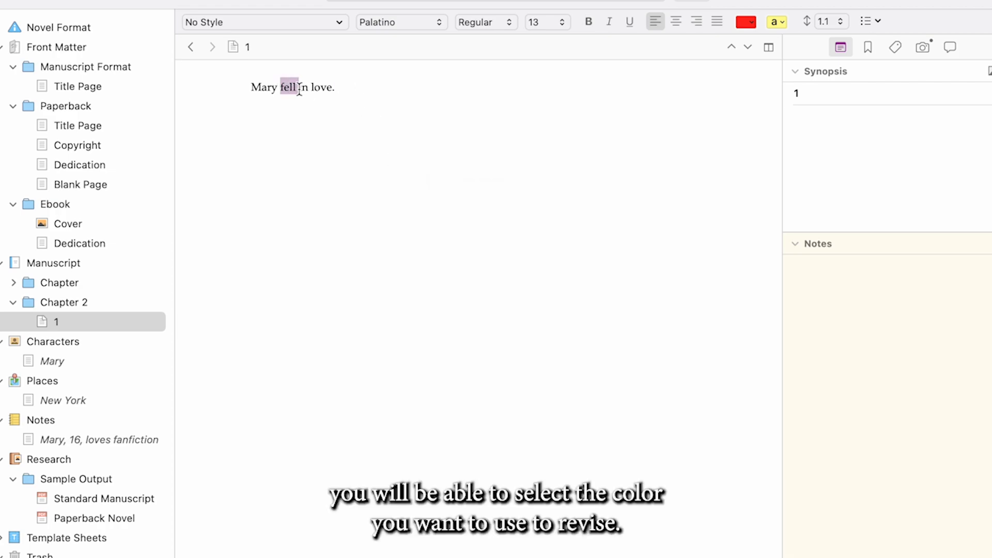
text(happenned to be)
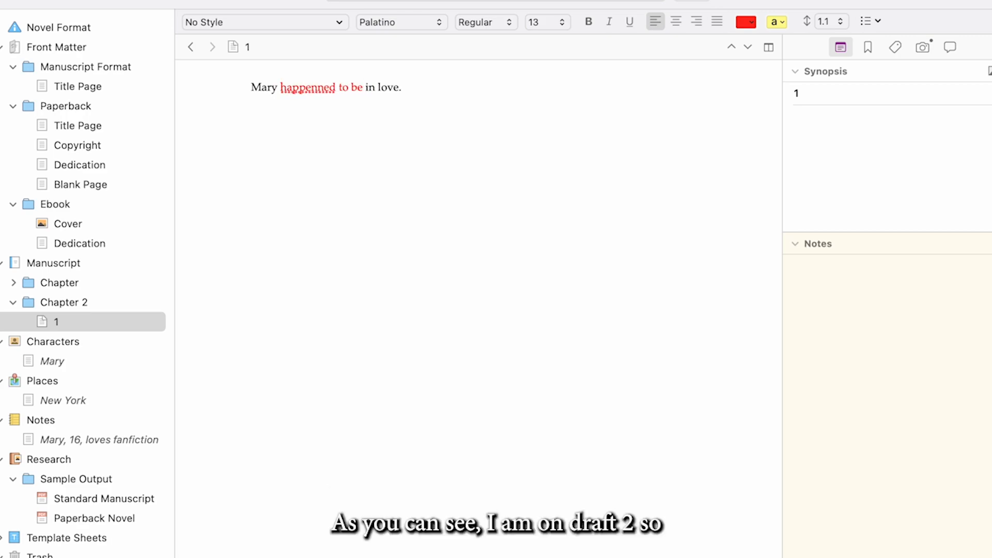
Leave revision mode by setting the revision level to None
click(408, 0)
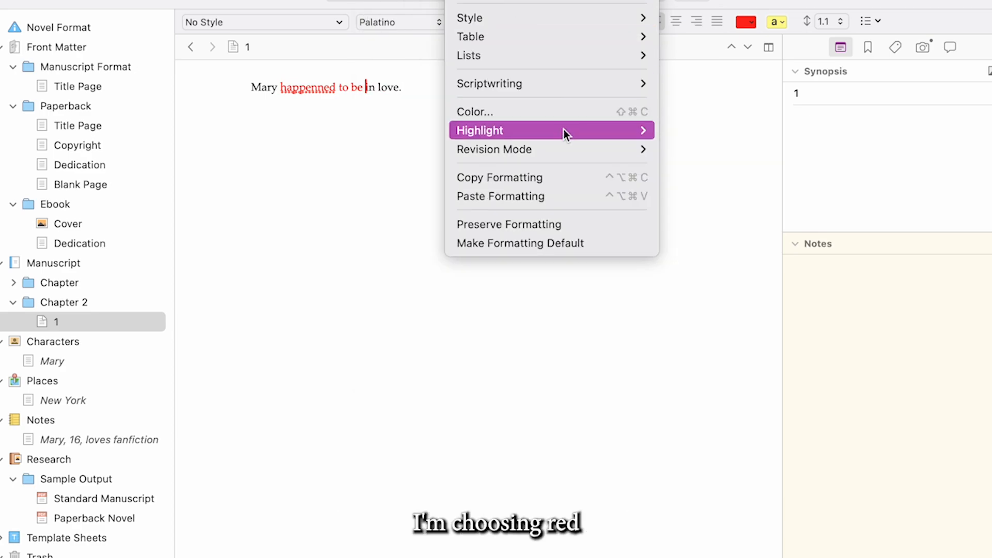
mouse_move(581, 153)
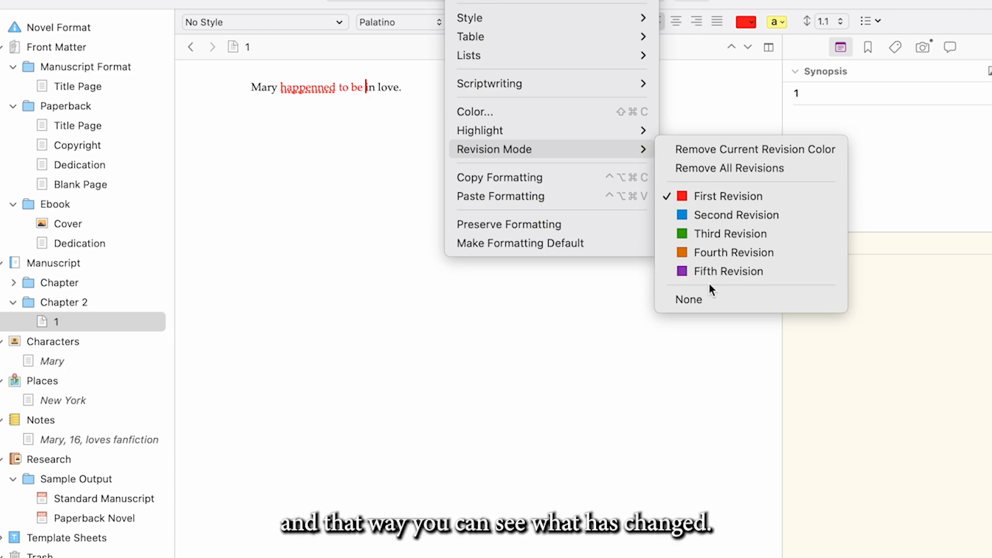
click(708, 300)
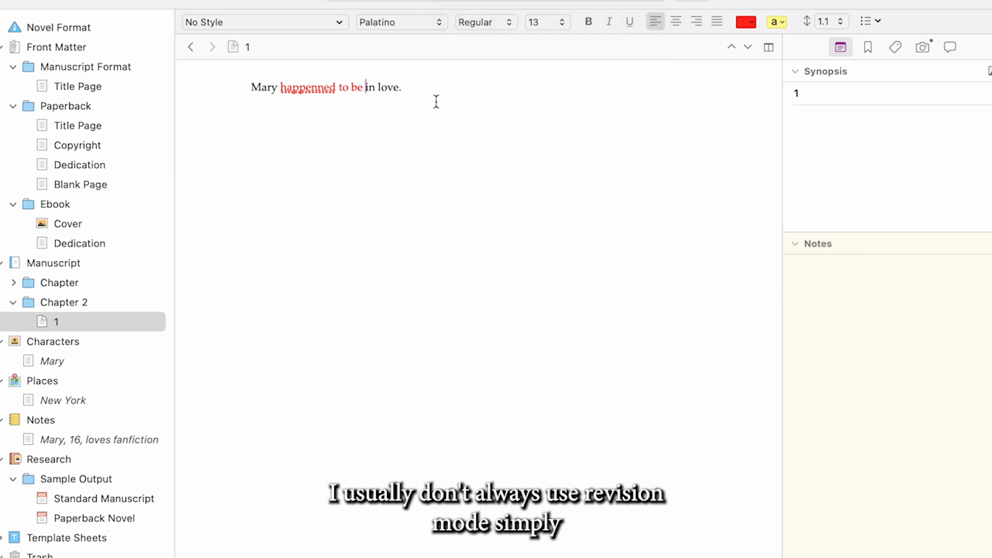
Add "She was certain it wouldn't last" after the first sentence of the Chapter 2 document
click(416, 83)
text(I)
key(BackSpace)
text(S)
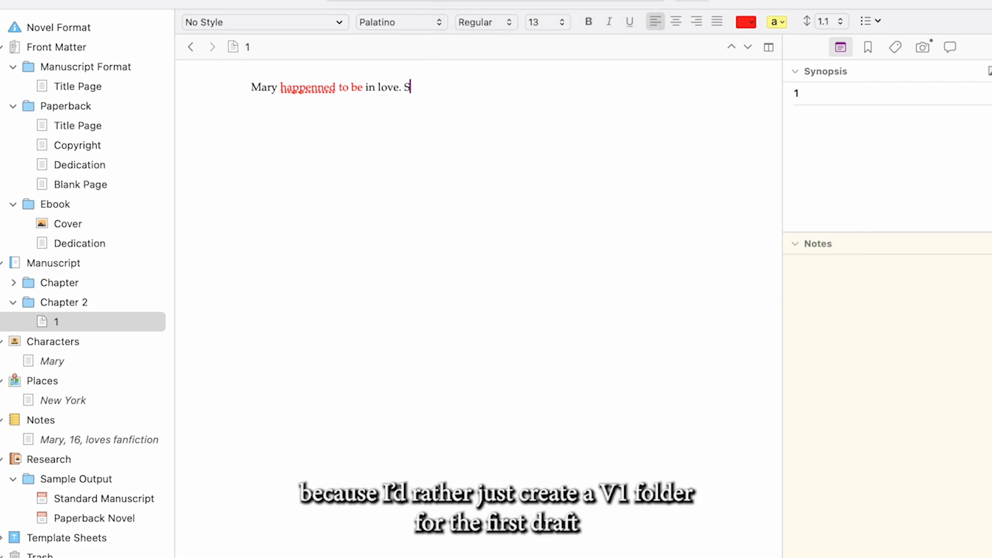
text(he was cz)
text(rtain it would)
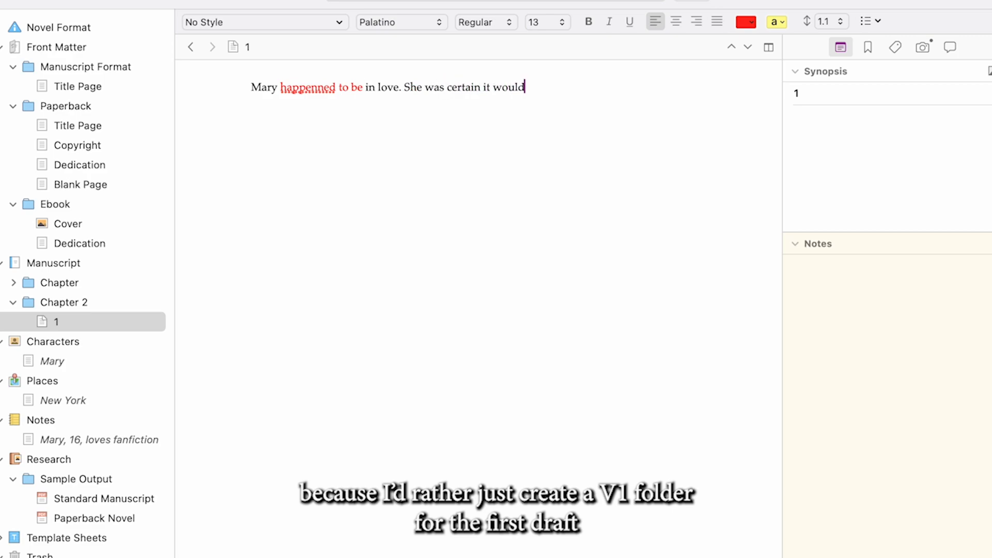
text(n't last)
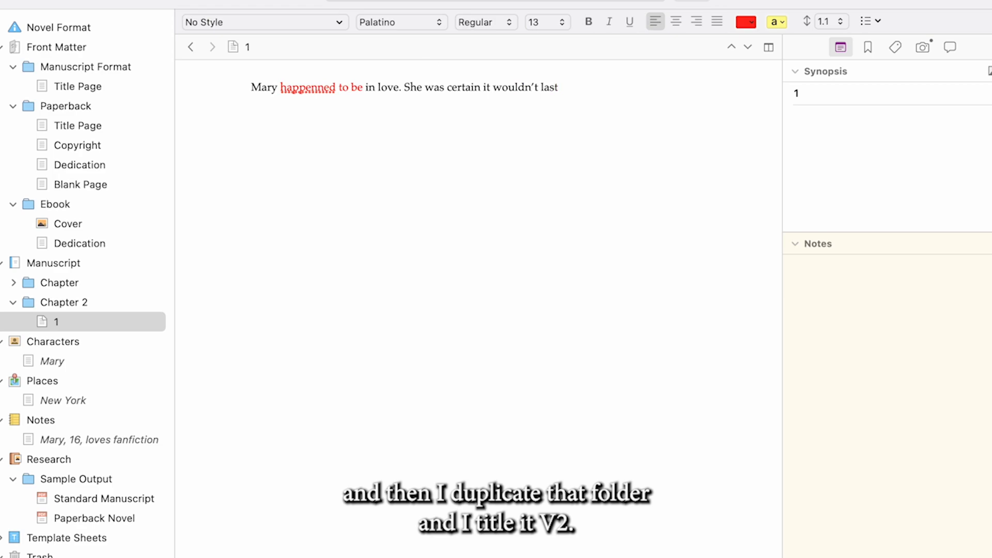
click(517, 0)
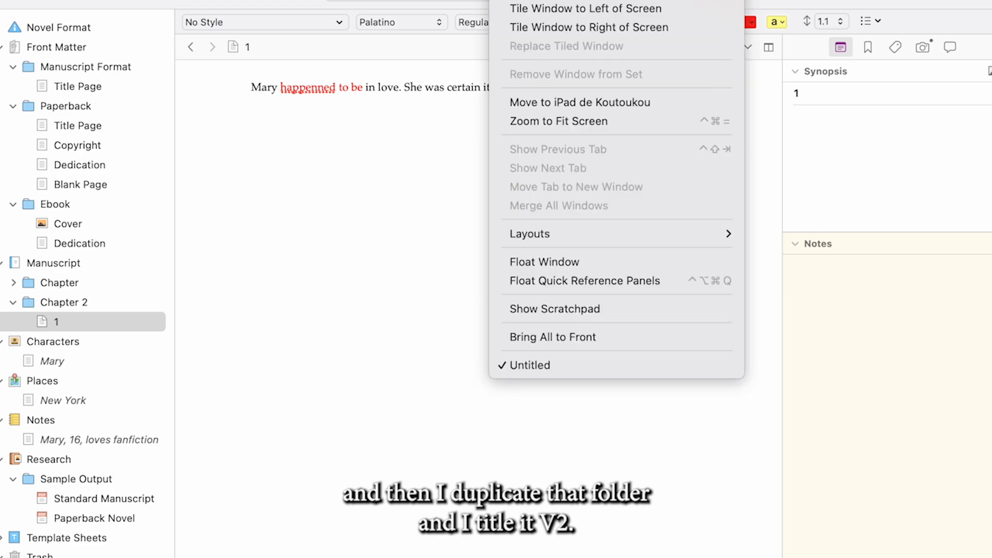
click(323, 317)
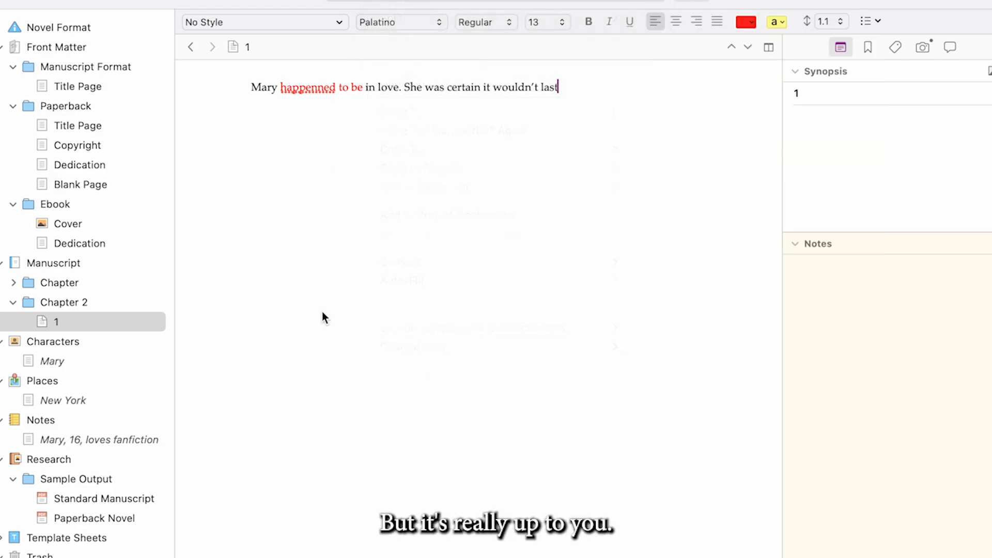
Split the editor side by side and open document 1 of the Chapter folder in the second pane, keeping Chapter 2's document in the first
click(769, 47)
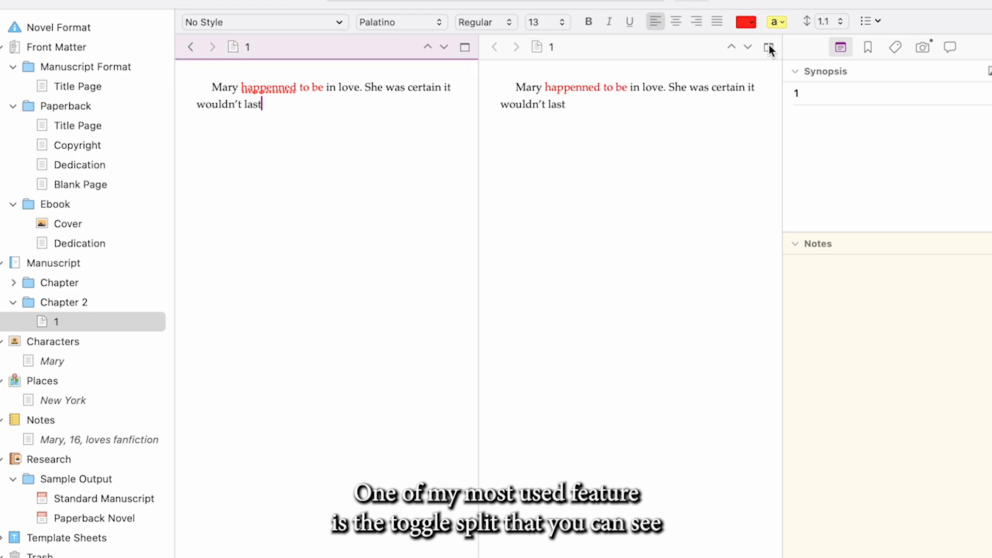
click(618, 181)
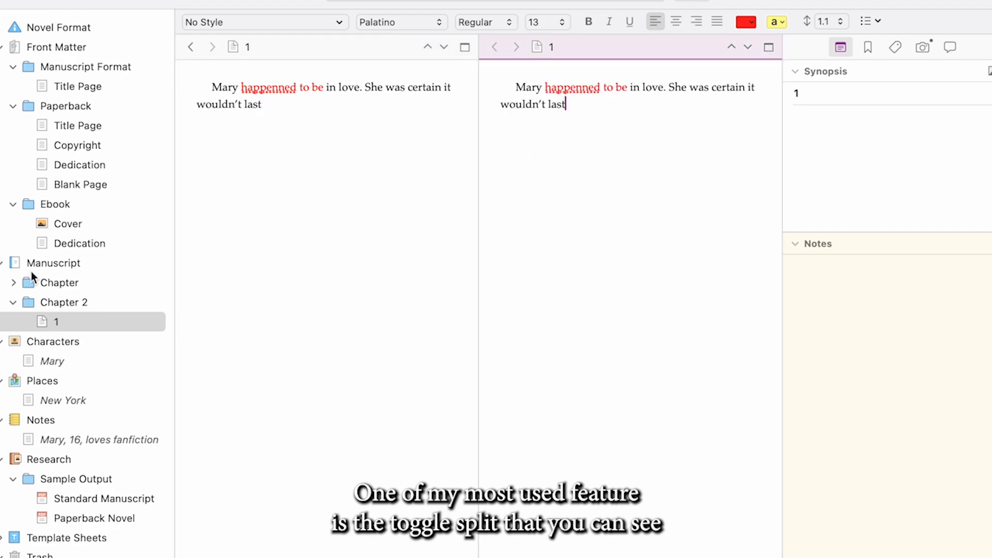
click(14, 283)
click(58, 302)
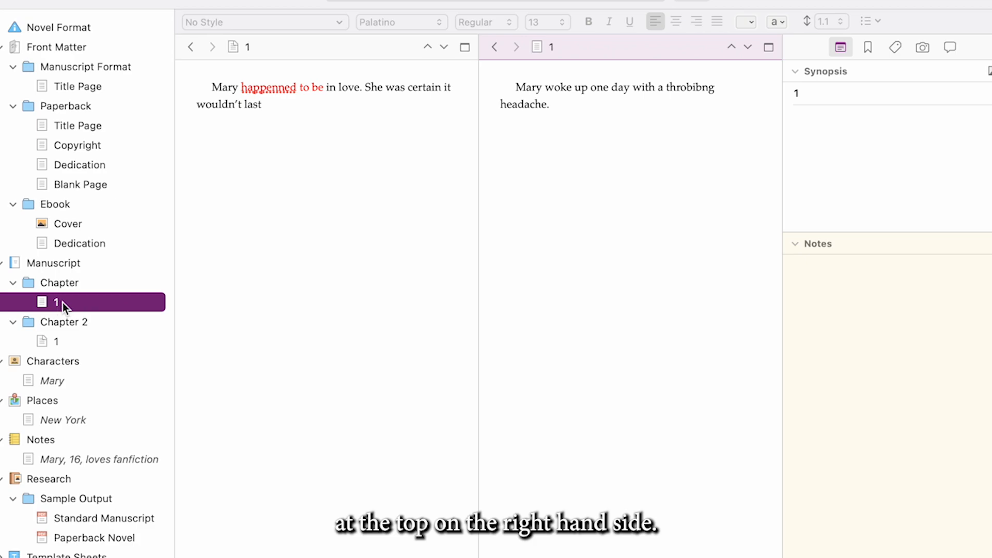
click(312, 193)
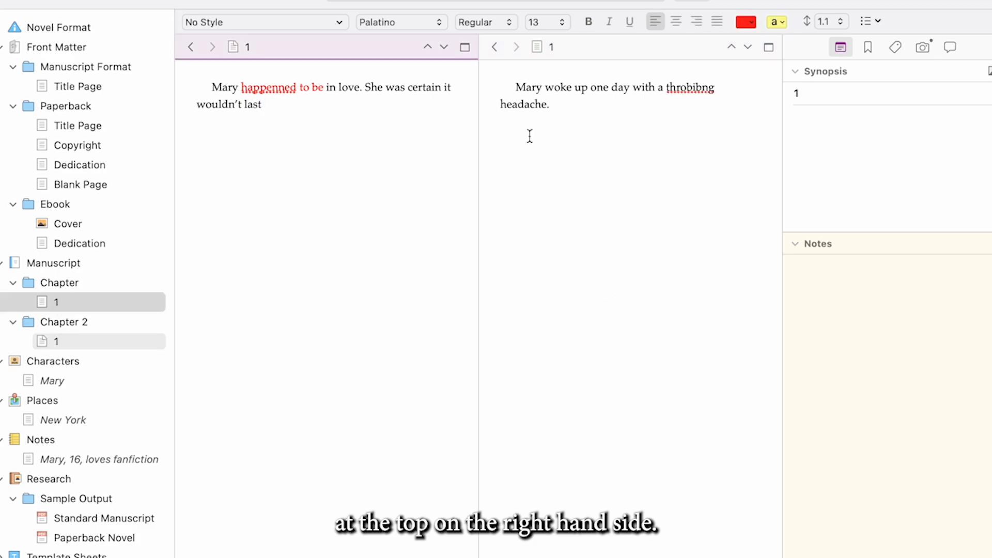
Show the project targets and set the manuscript target to be counted in pages
click(341, 0)
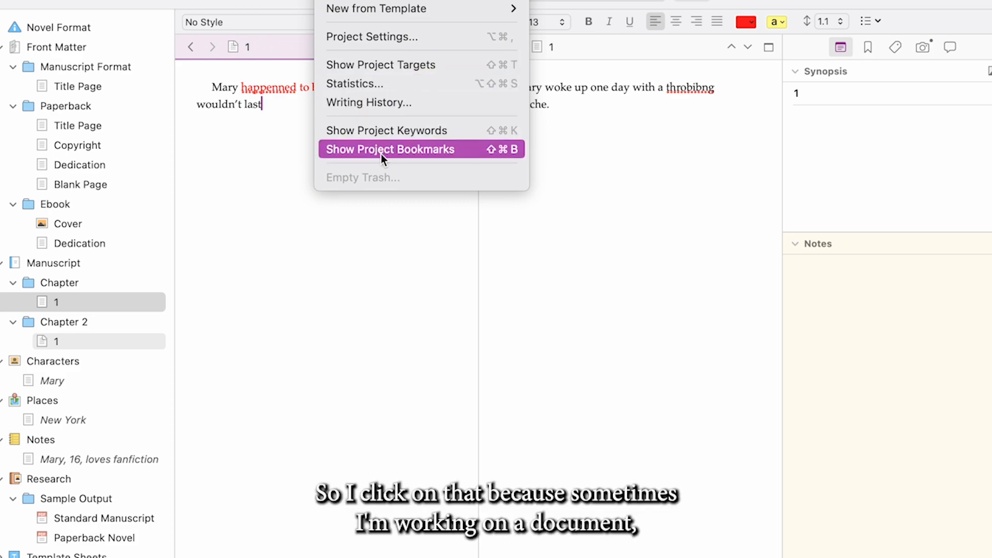
click(385, 68)
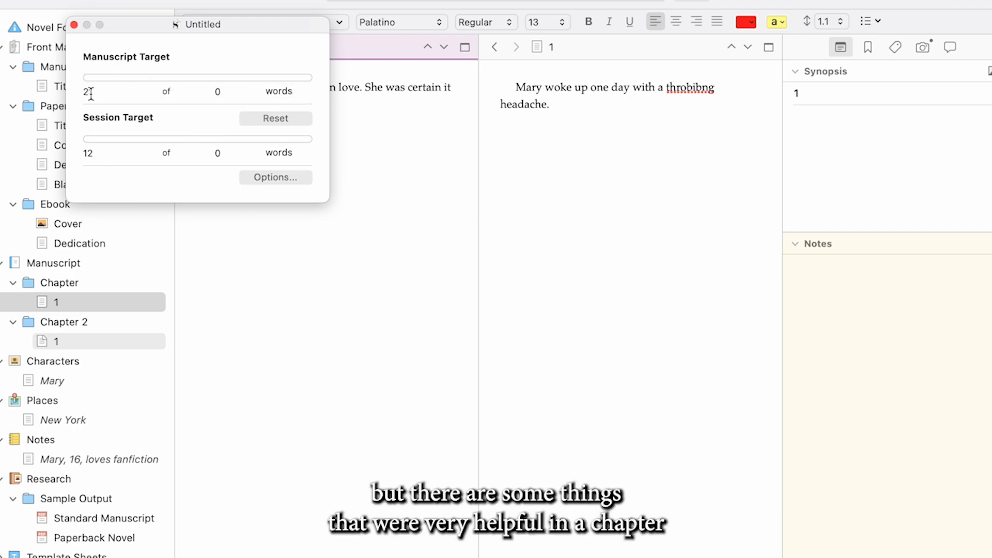
click(278, 89)
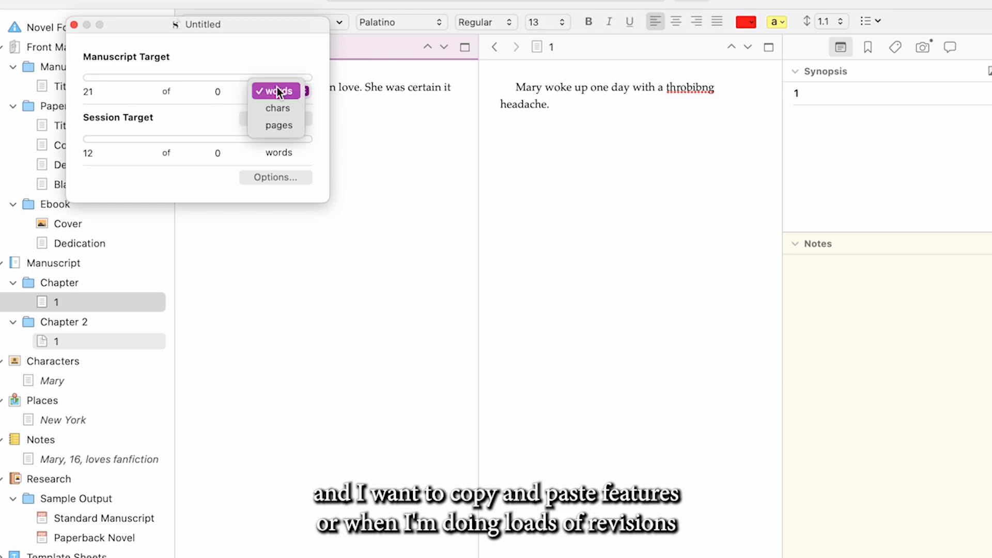
click(277, 129)
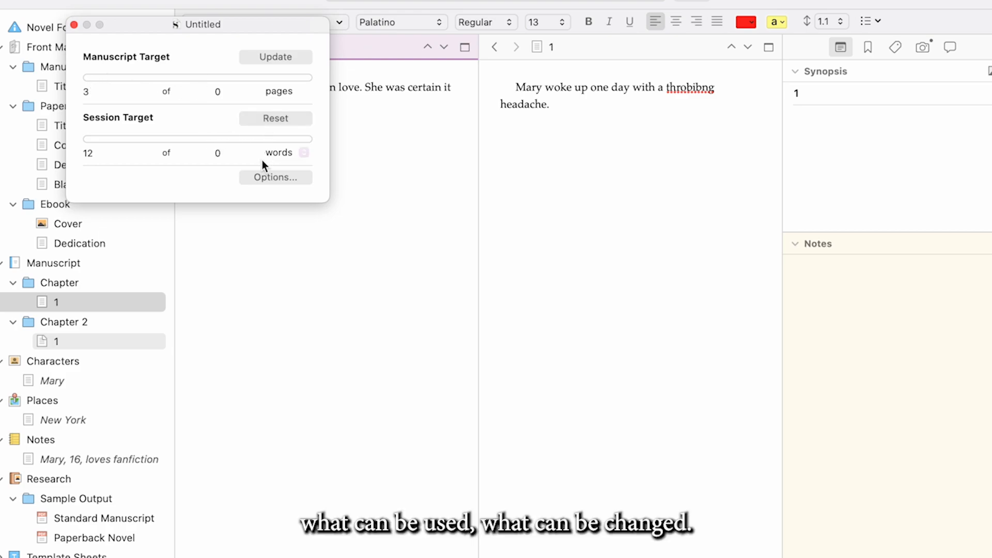
Enable a draft target deadline of 25 April 2025 in the target options and review the session target settings
click(263, 175)
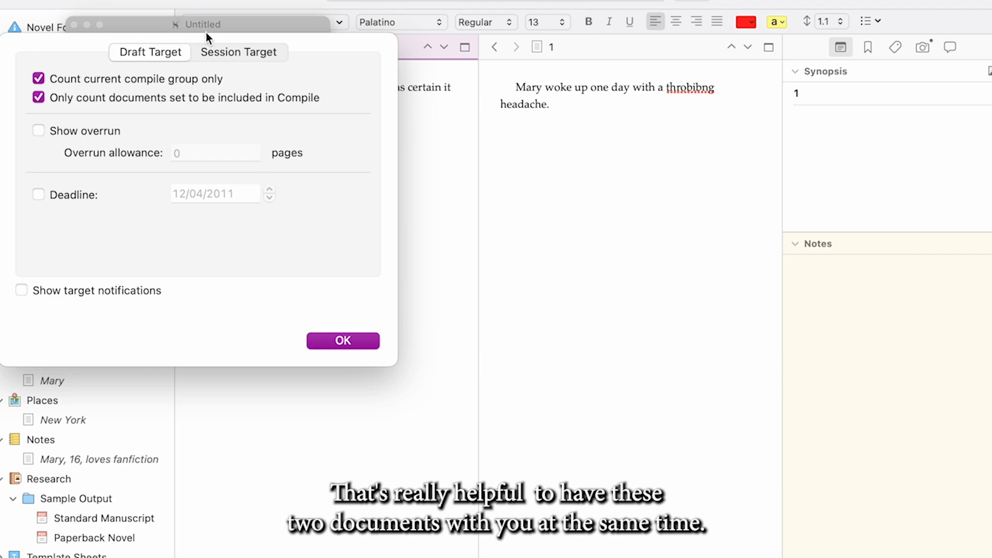
click(227, 54)
click(145, 54)
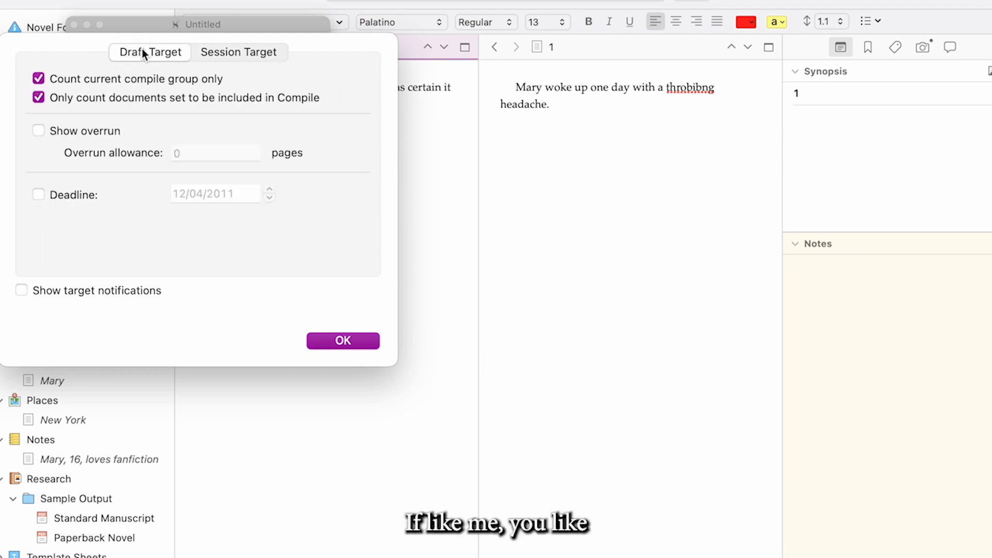
click(40, 195)
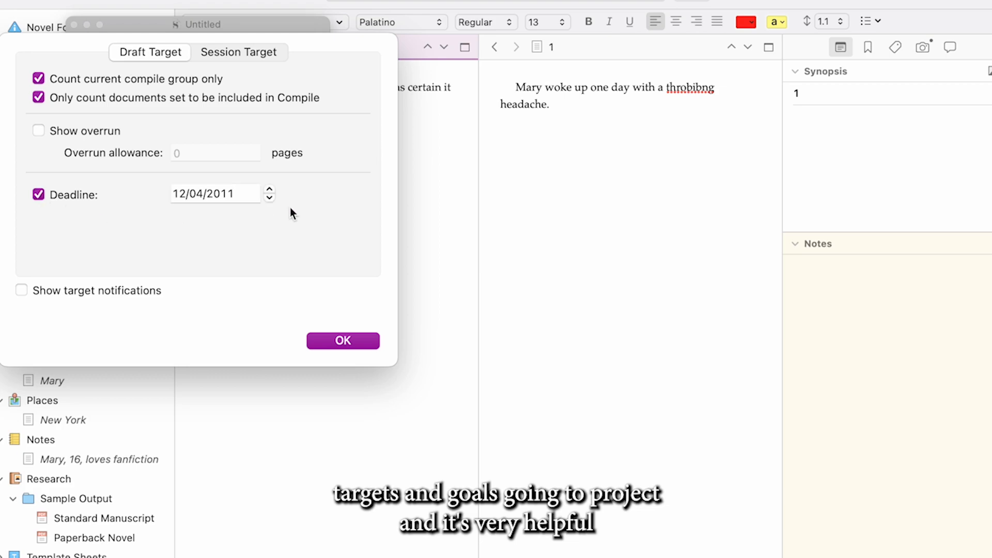
click(240, 194)
text(25)
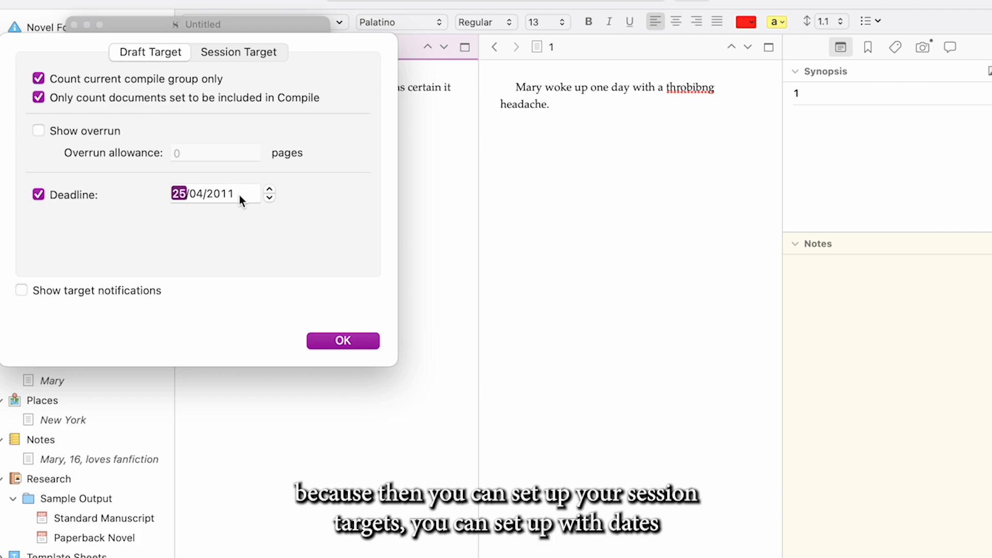
key(Tab)
key(Tab)
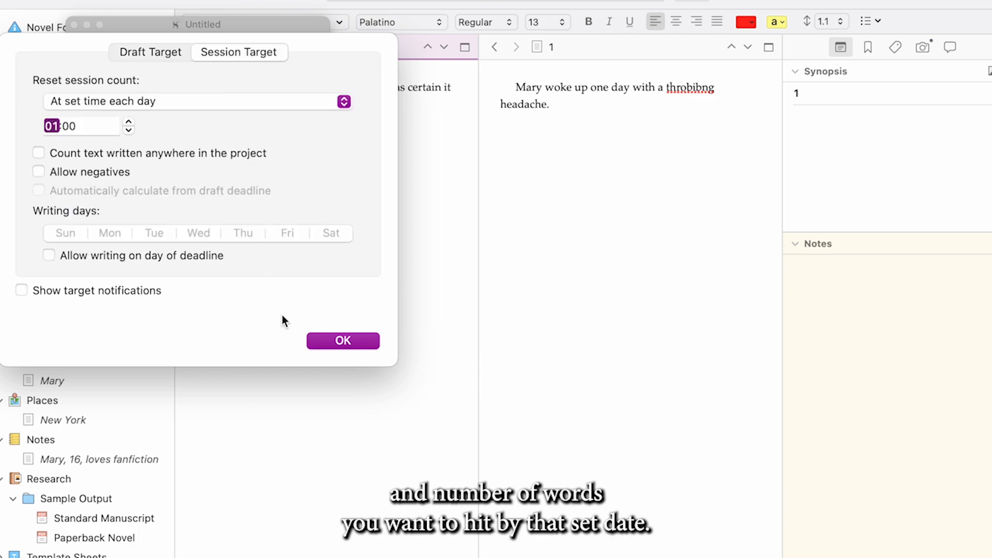
click(333, 340)
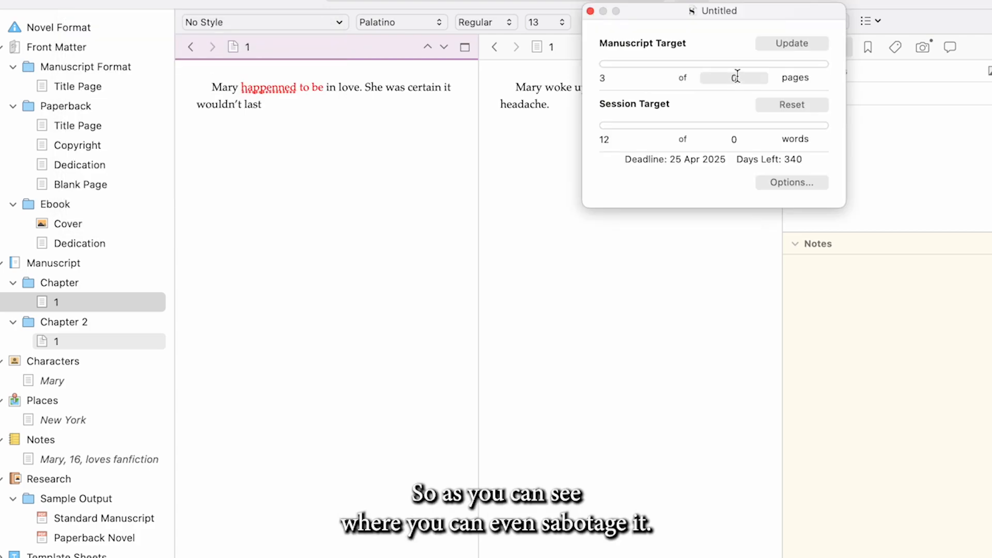
Set the manuscript target to 40 pages and close the project targets window
click(737, 77)
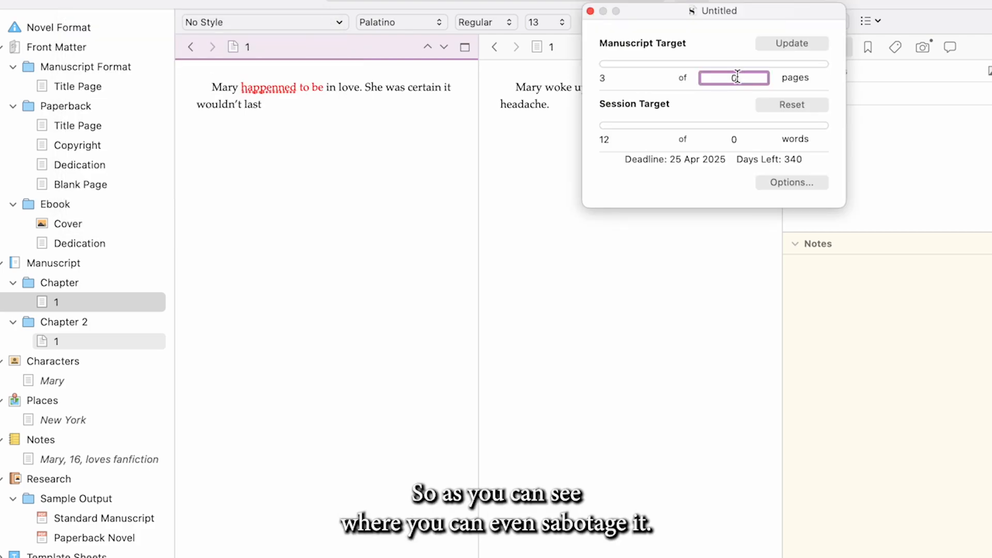
key(BackSpace)
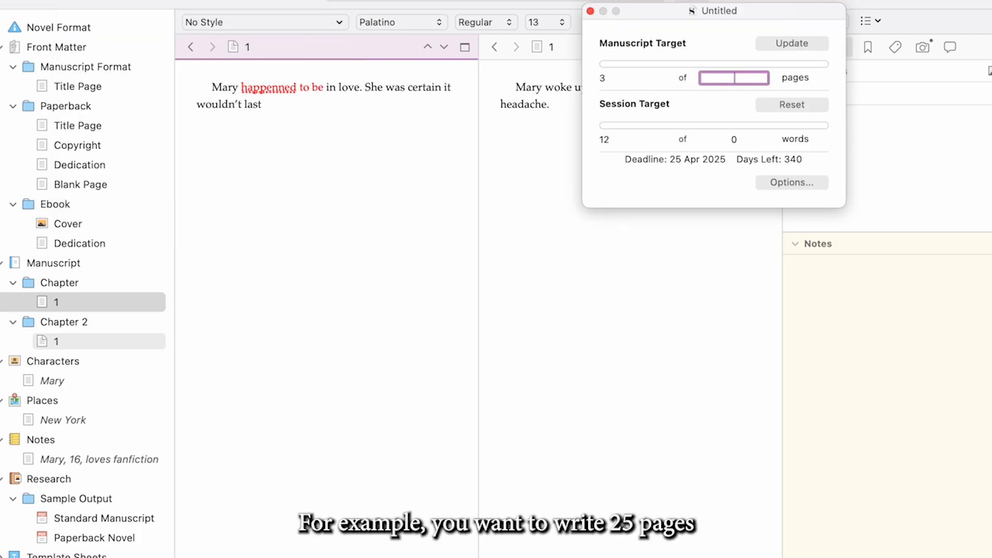
text(40)
key(Return)
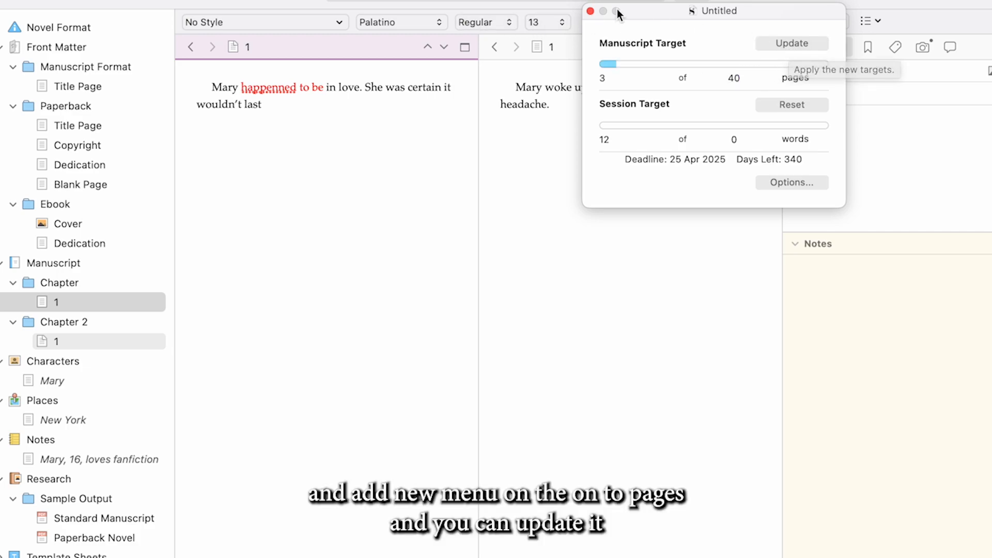
click(591, 12)
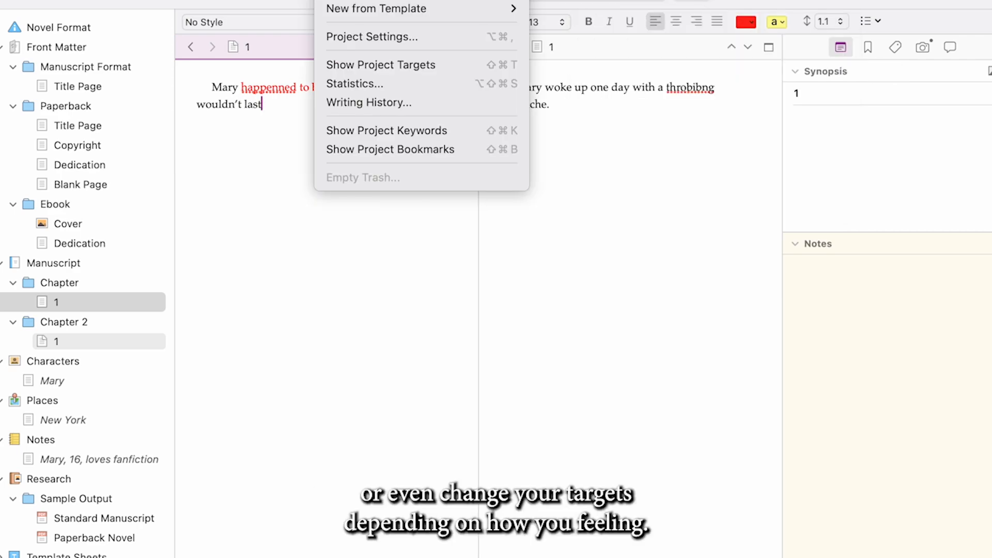
Examine the project's writing history by months and days, and close it
click(352, 100)
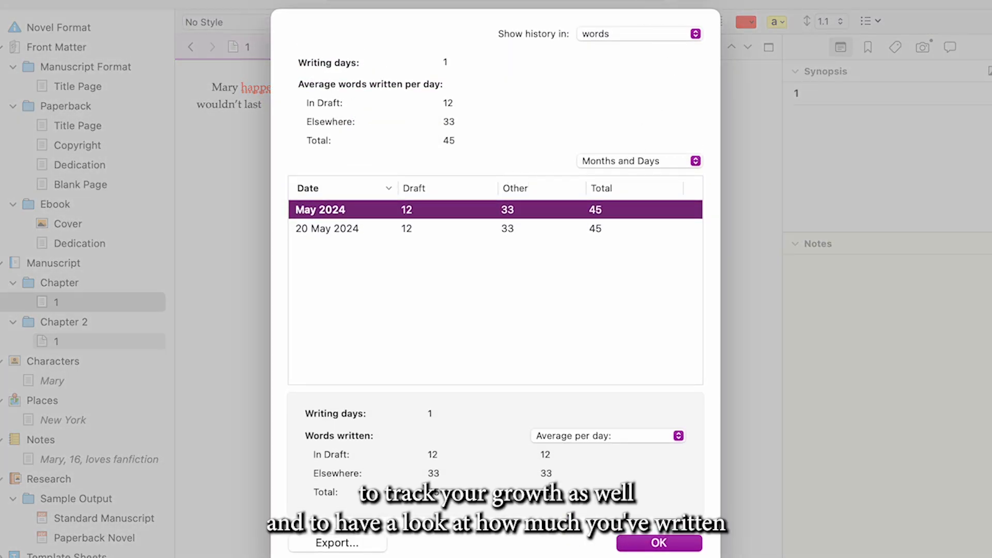
click(649, 544)
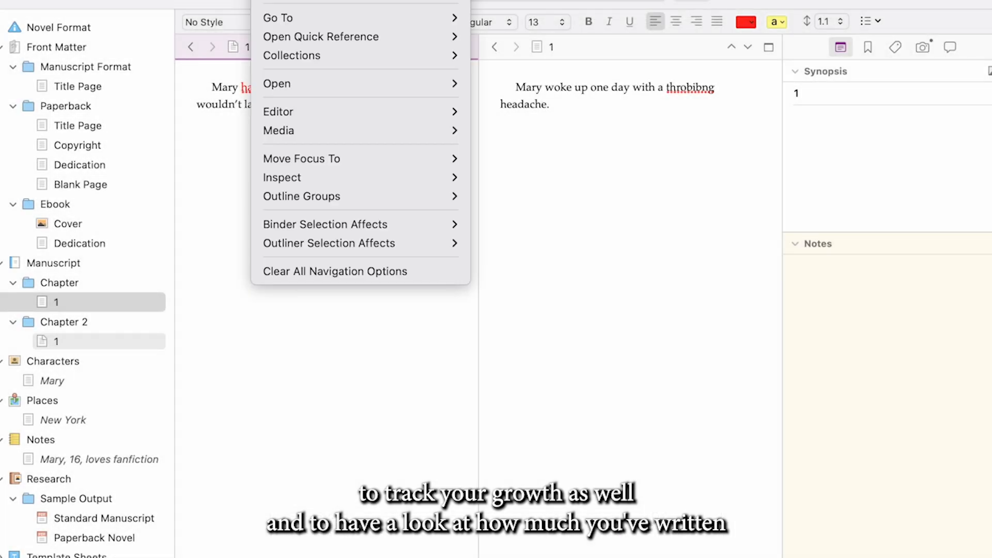
Browse the Go To destinations and move the focus to the Right Editor
mouse_move(296, 18)
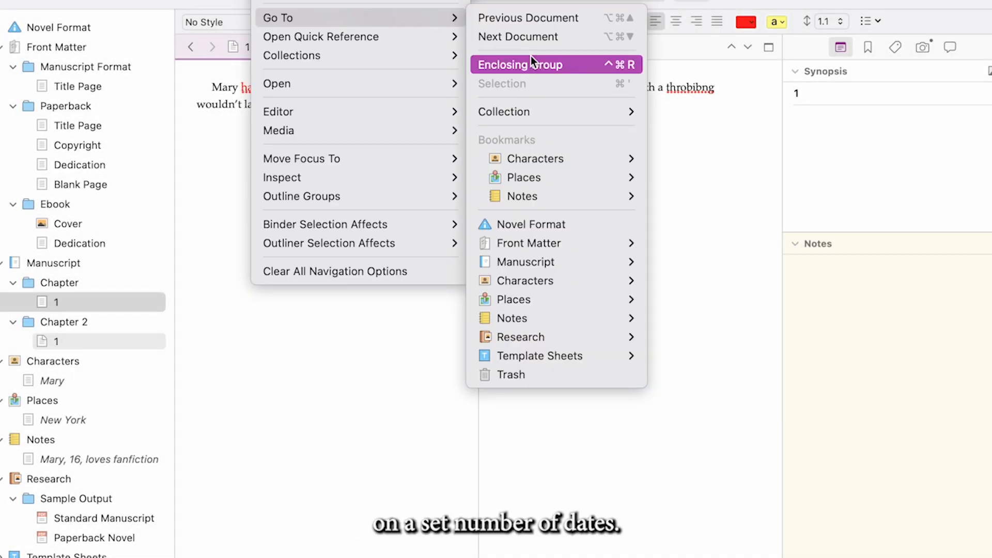
mouse_move(563, 336)
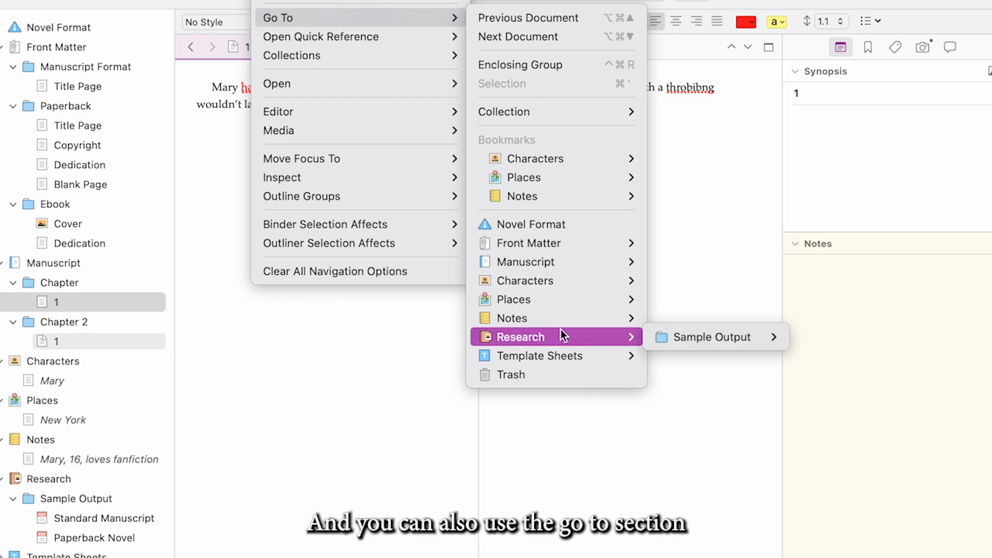
mouse_move(413, 217)
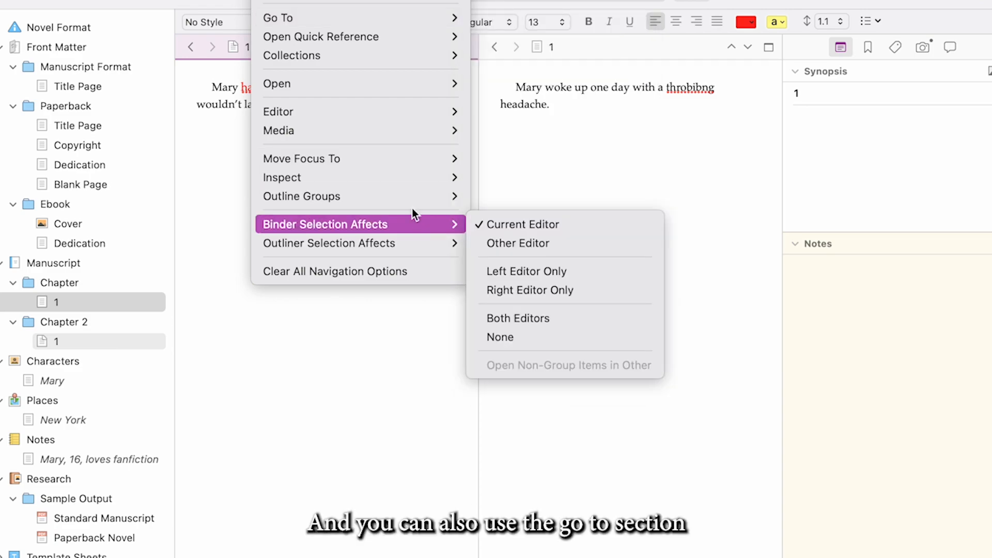
mouse_move(401, 166)
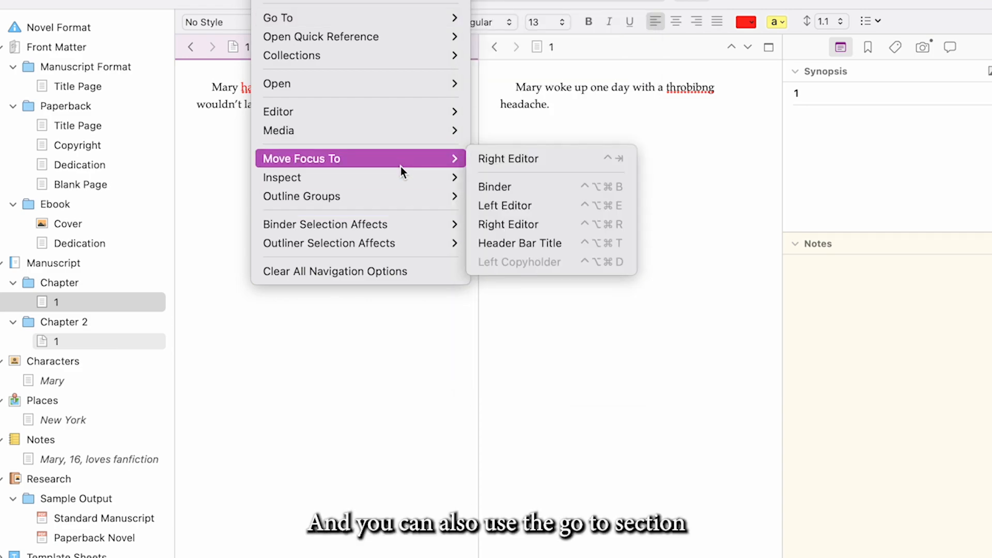
click(489, 166)
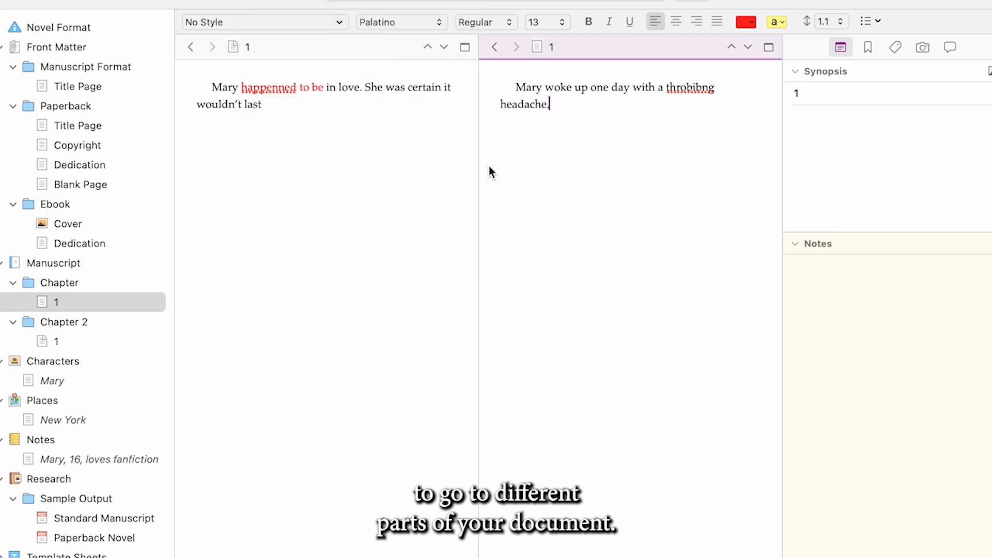
Switch the right editor to corkboard view, give the editors more width, and go back to that editor's previously shown document
click(280, 0)
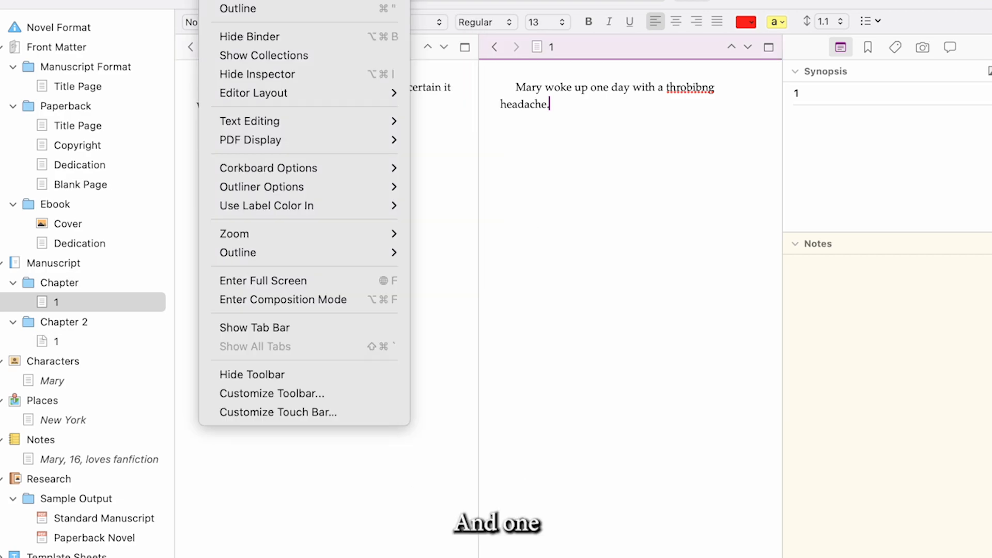
click(243, 0)
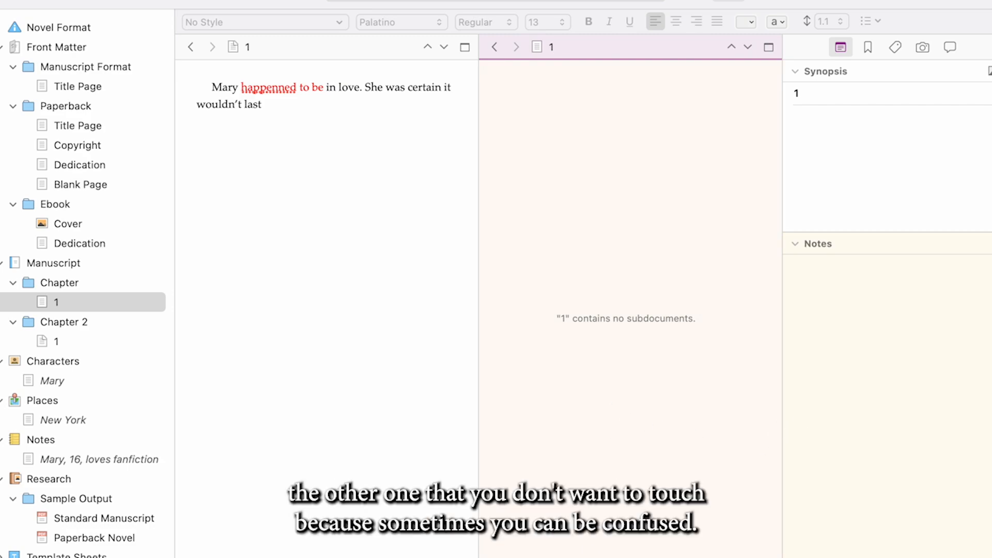
key(super+alt+i)
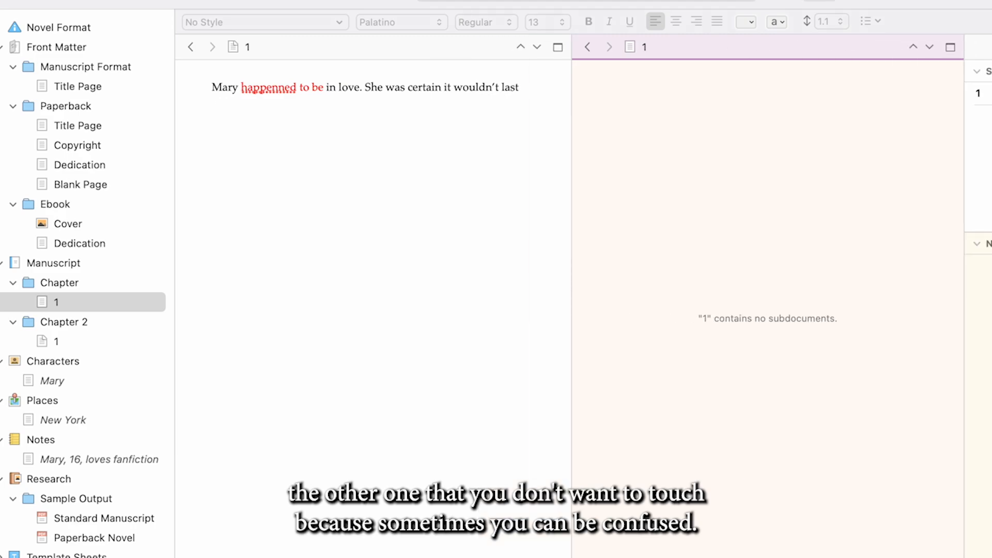
click(588, 45)
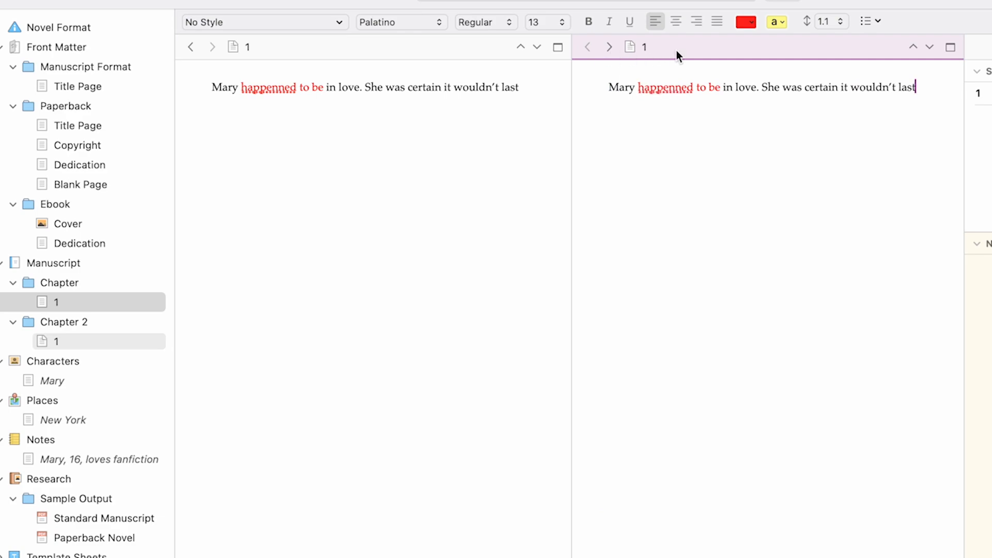
Collapse the Chapter and Manuscript folders in the binder and open Manuscript in the right editor
click(14, 282)
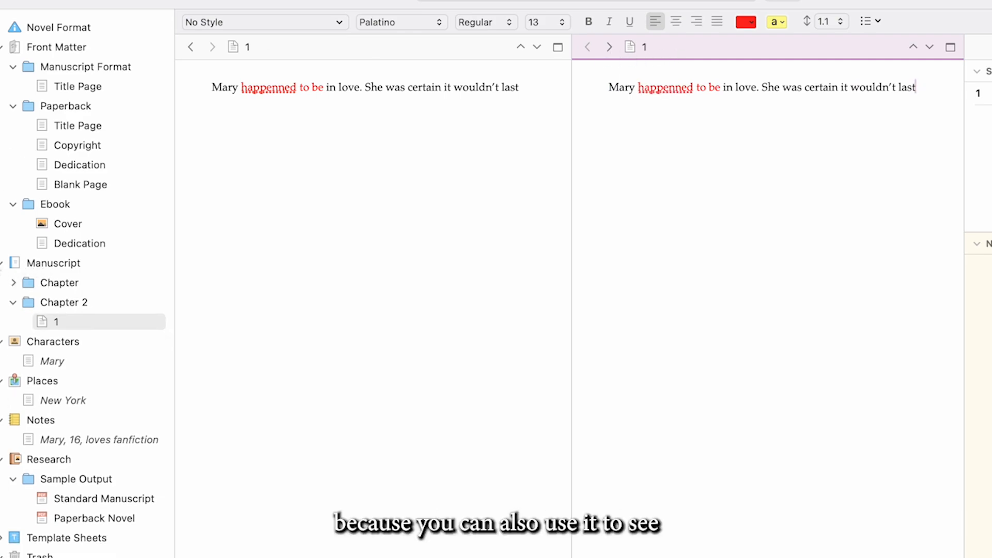
click(2, 263)
click(44, 262)
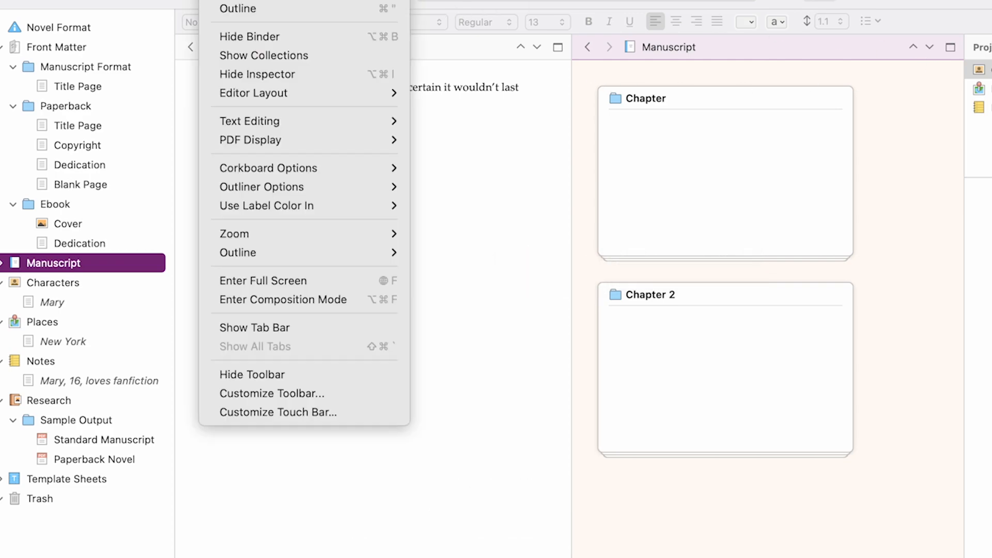
Try the outline view for the Manuscript folder and return it to the corkboard view
click(248, 14)
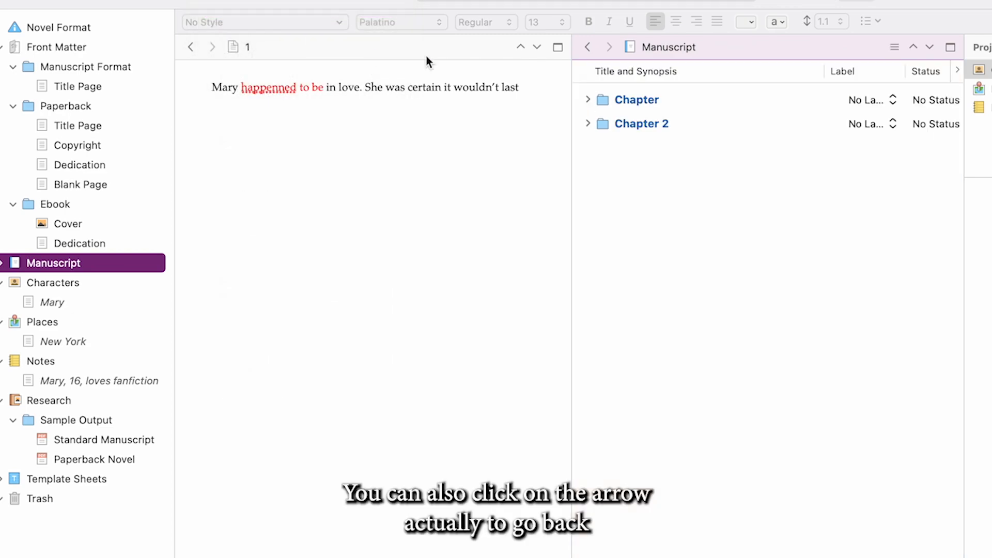
click(271, 0)
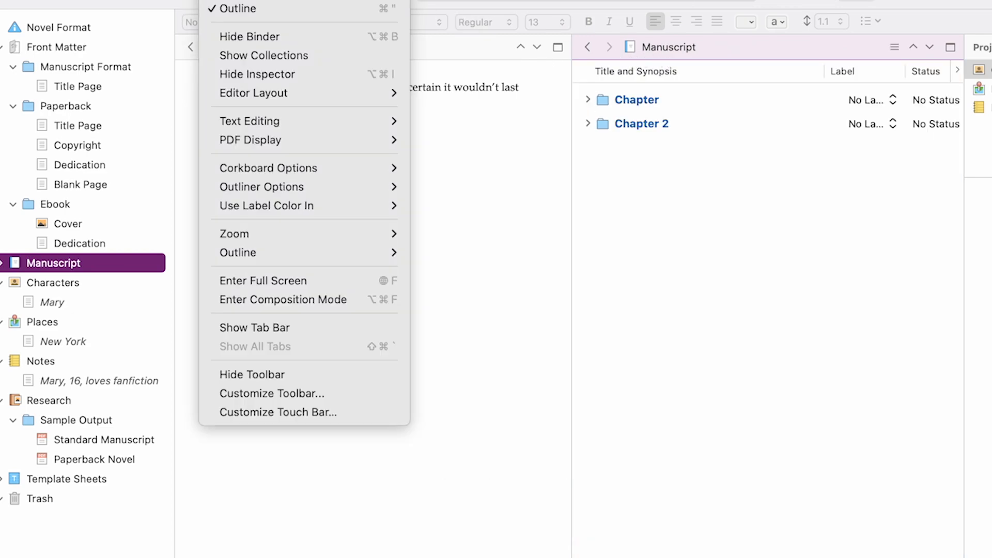
click(243, 9)
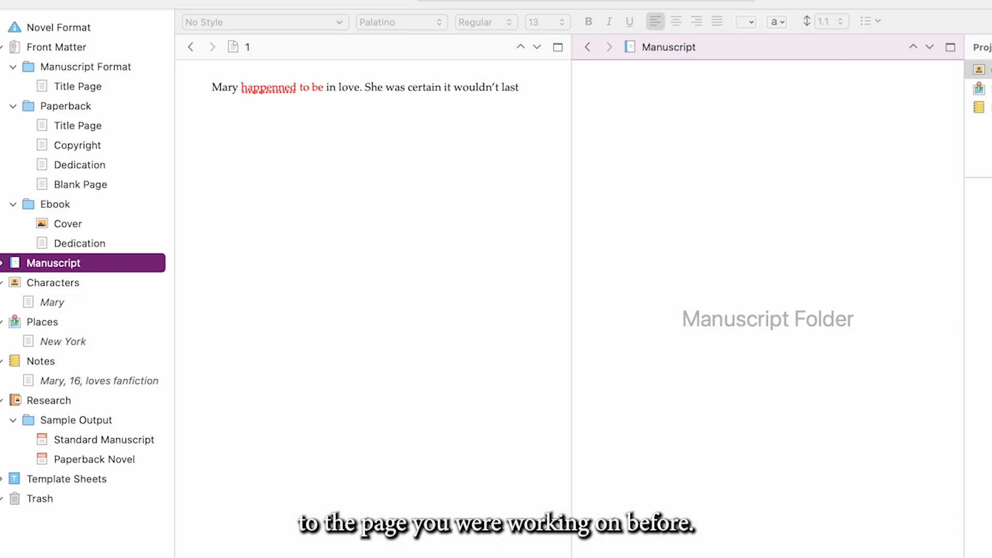
click(243, 0)
click(246, 1)
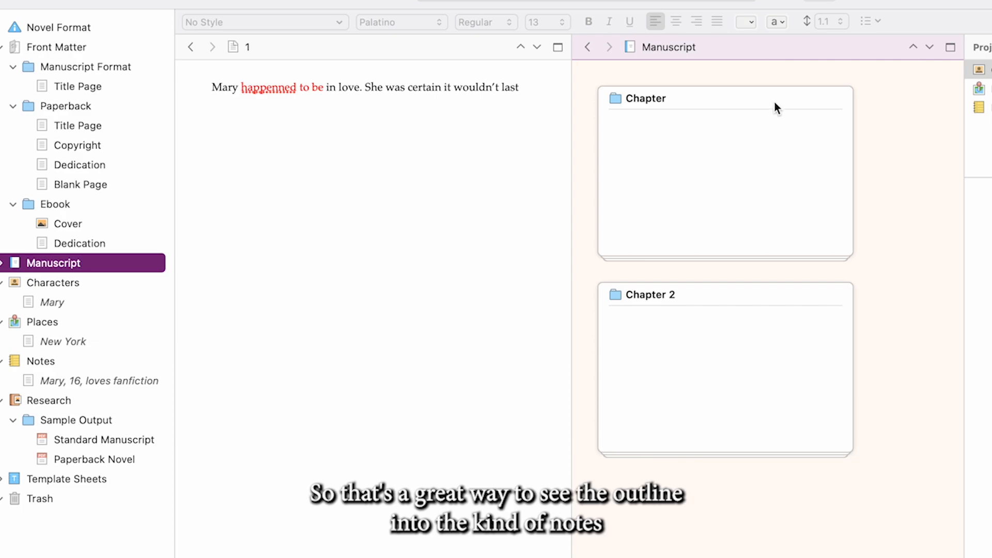
Expand Manuscript, open the Chapter folder's corkboard and enter "This" as the folder's synopsis
click(1, 264)
click(40, 287)
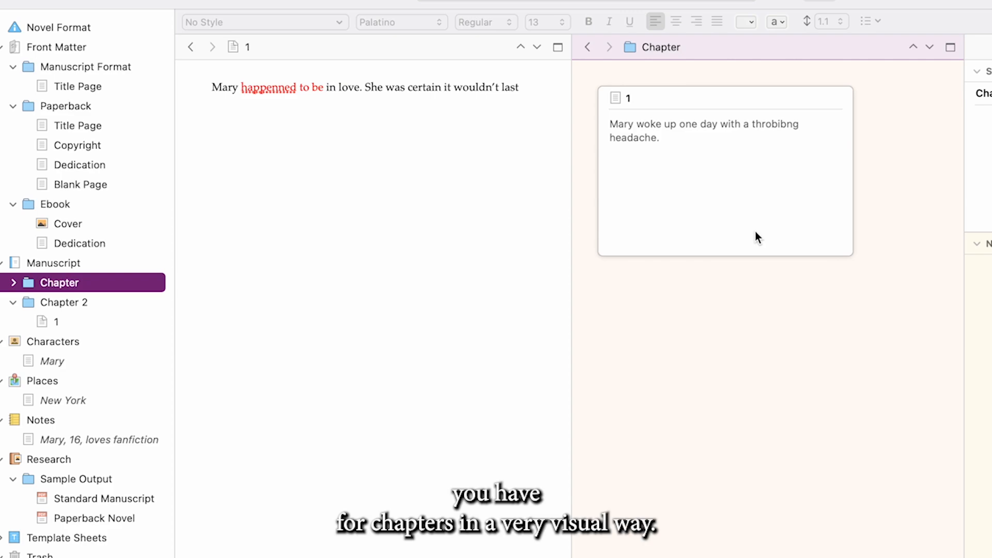
click(989, 146)
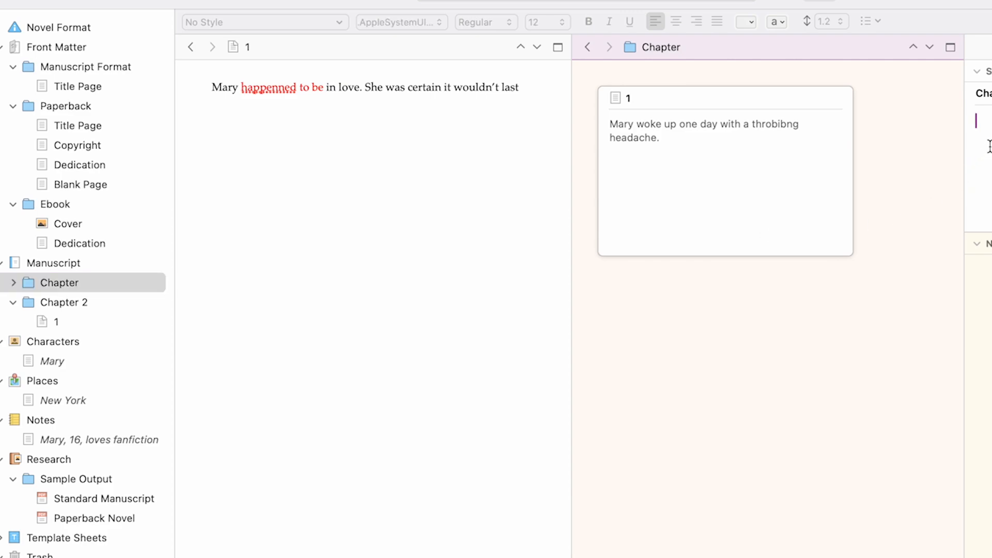
text(This)
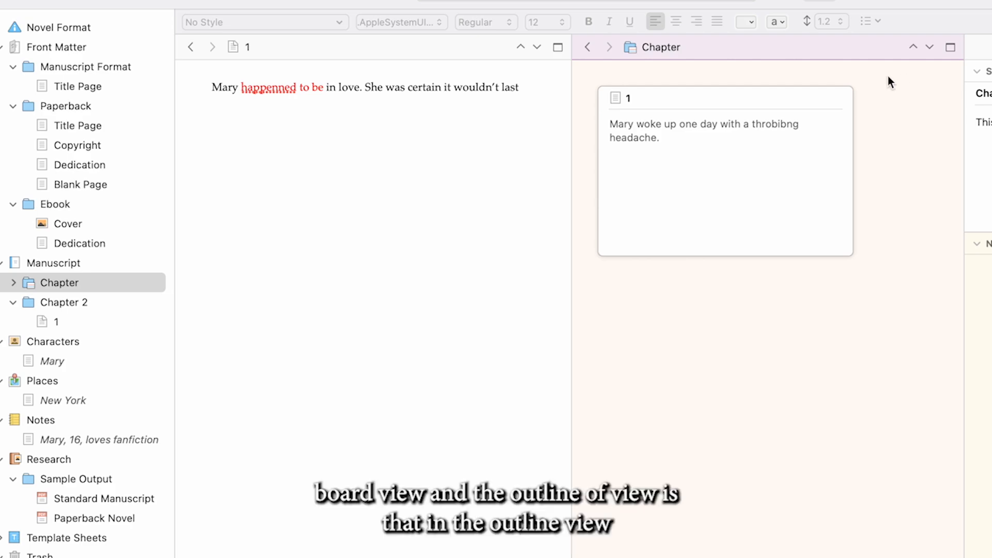
click(929, 134)
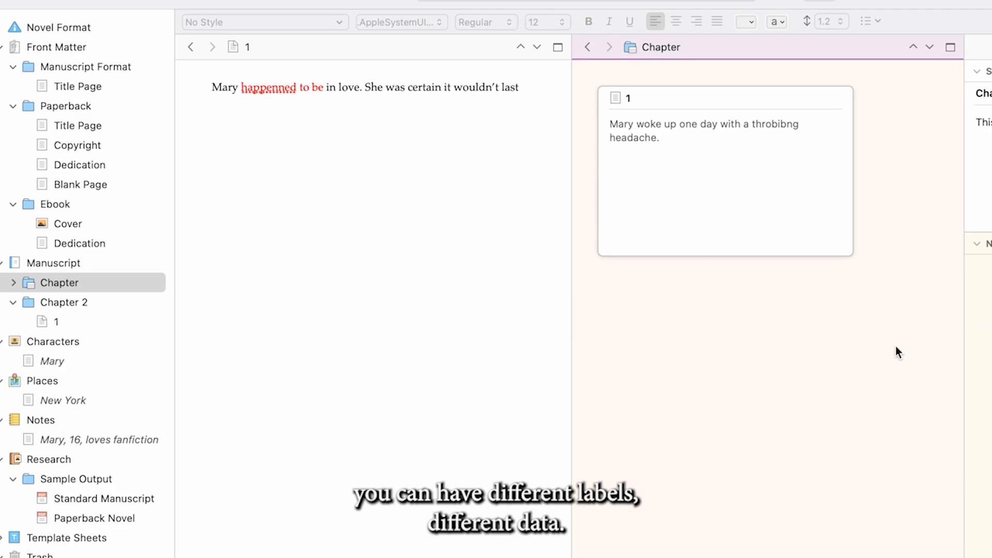
Set the Chapter corkboard to show 2 cards across
click(219, 0)
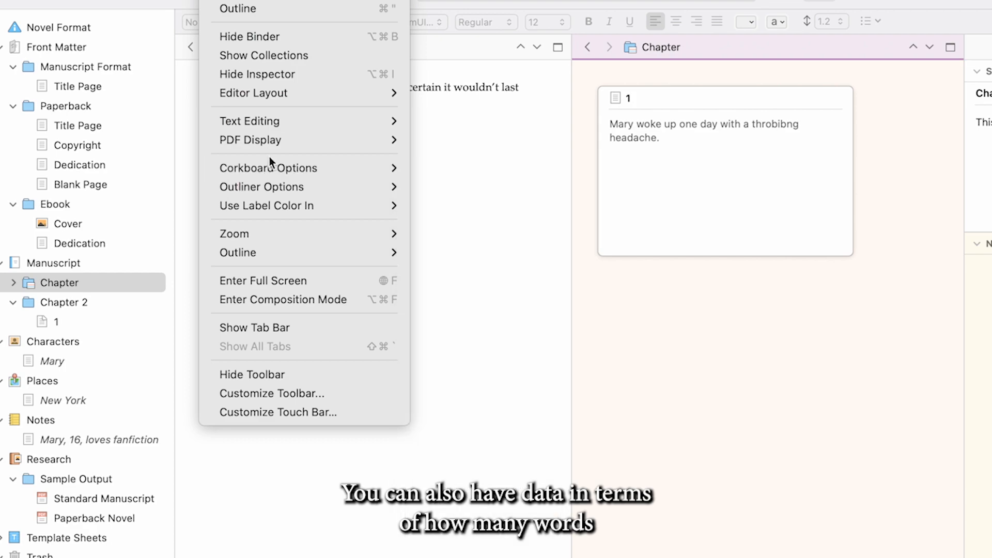
mouse_move(269, 164)
mouse_move(532, 167)
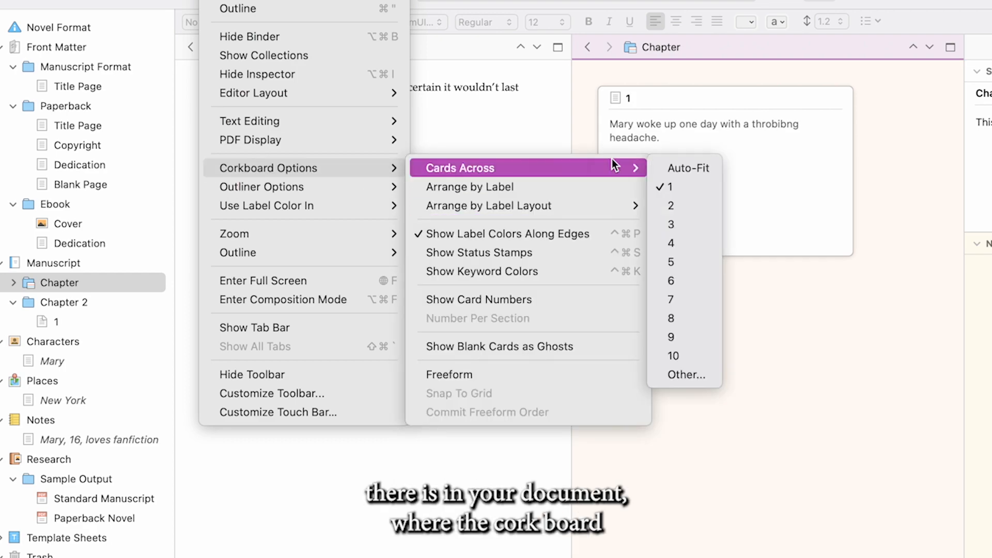
click(667, 205)
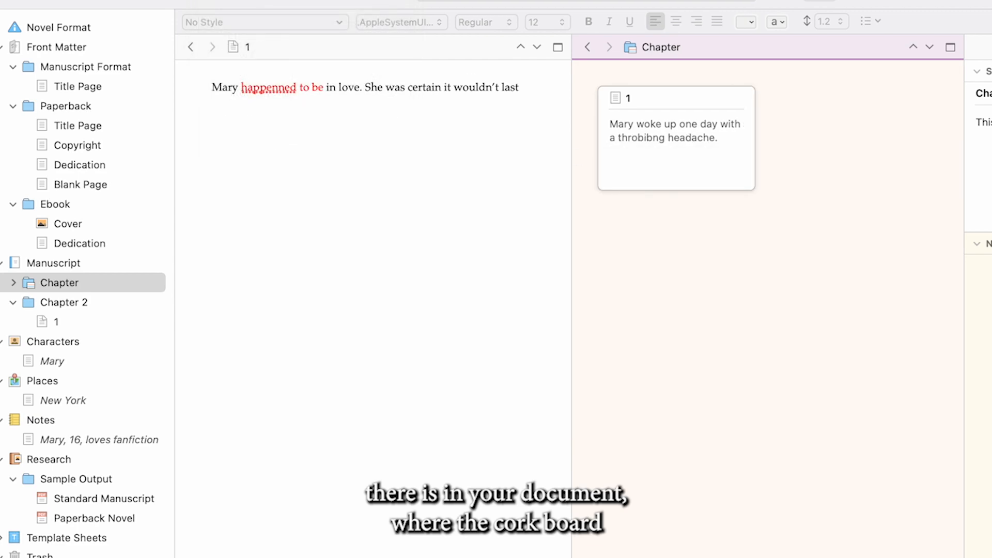
click(279, 0)
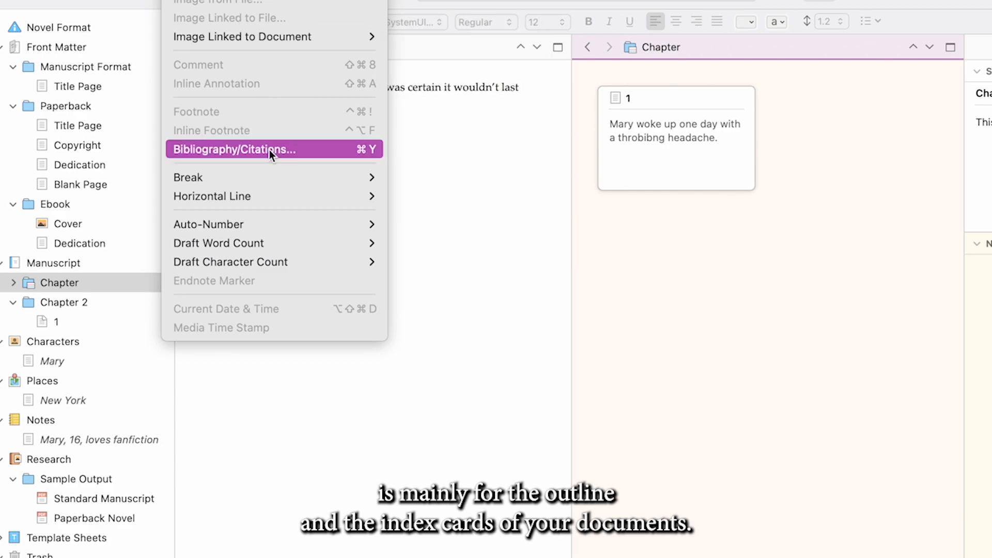
mouse_move(286, 243)
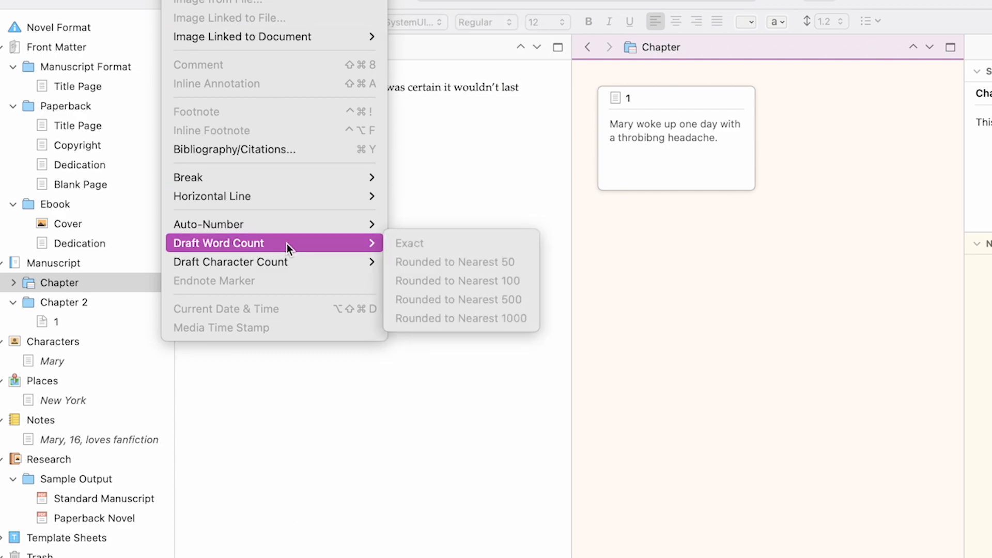
mouse_move(287, 222)
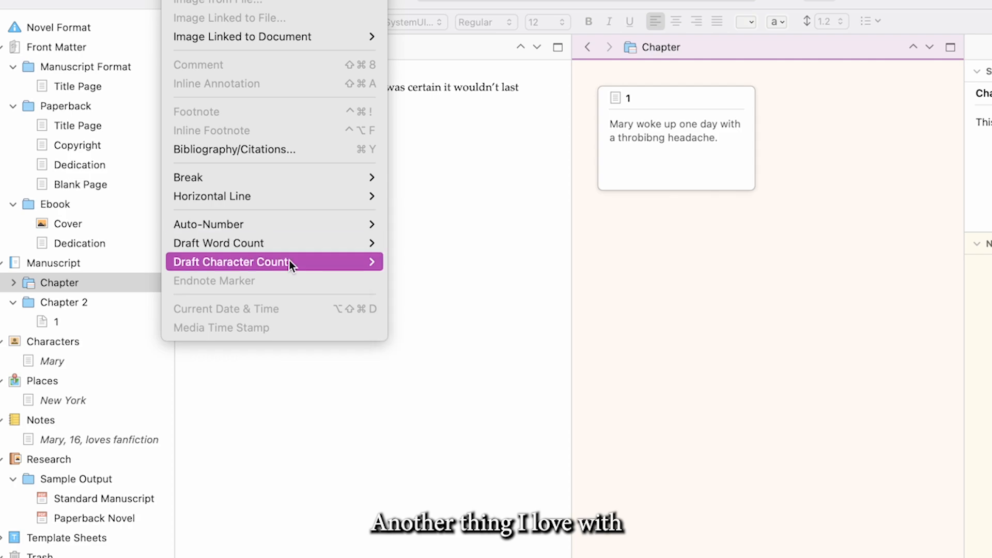
mouse_move(143, 0)
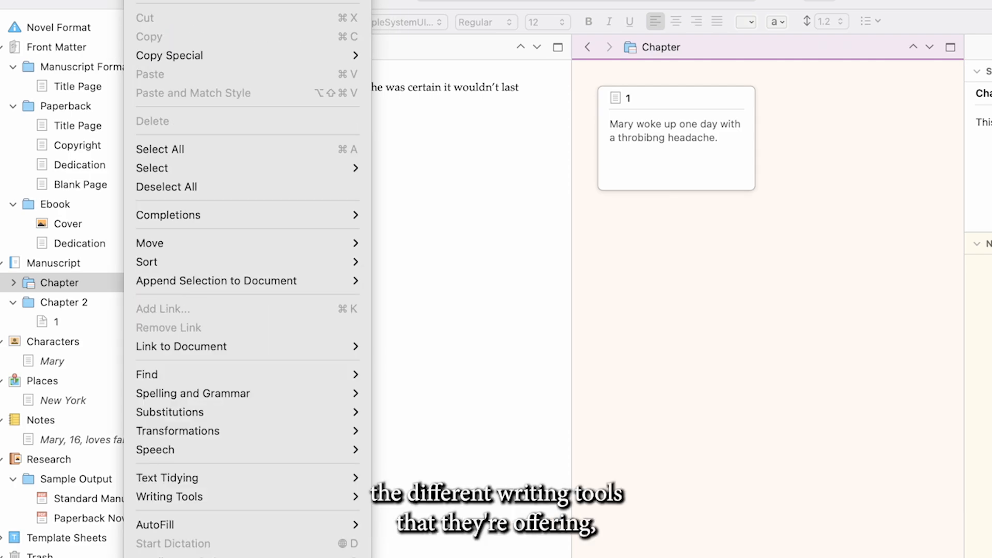
mouse_move(283, 499)
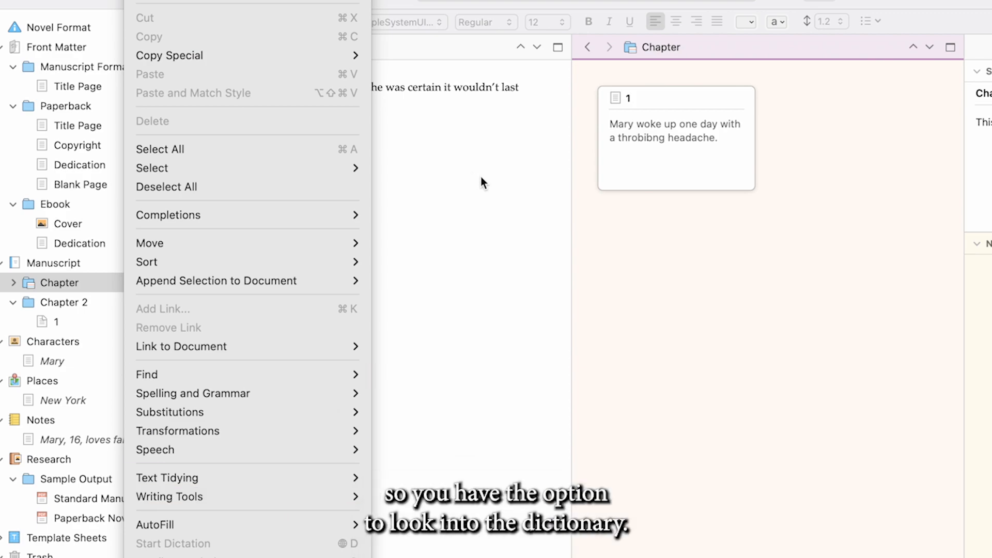
Add a new line below the text in Chapter 2's document and open the Linguistic Focus tool
click(485, 199)
key(Return)
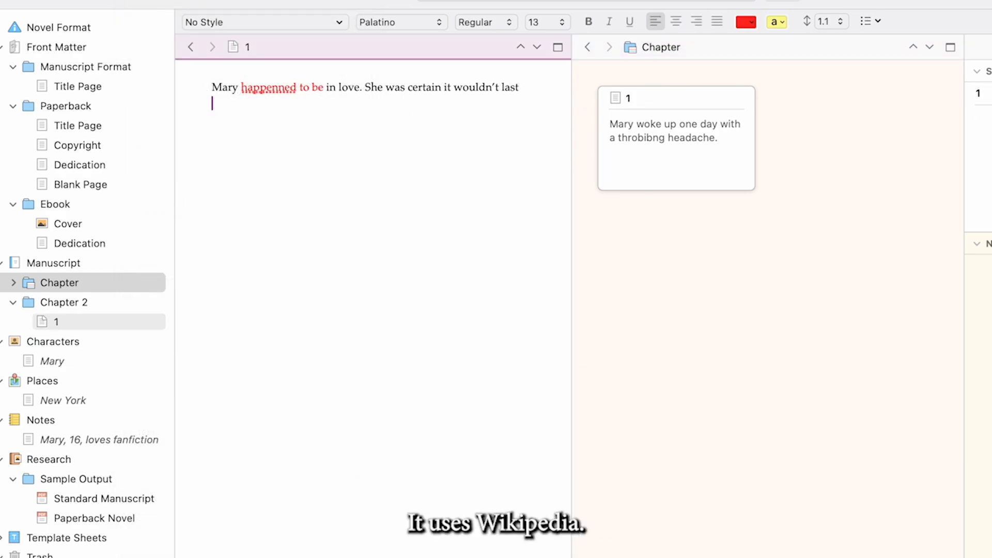
click(138, 1)
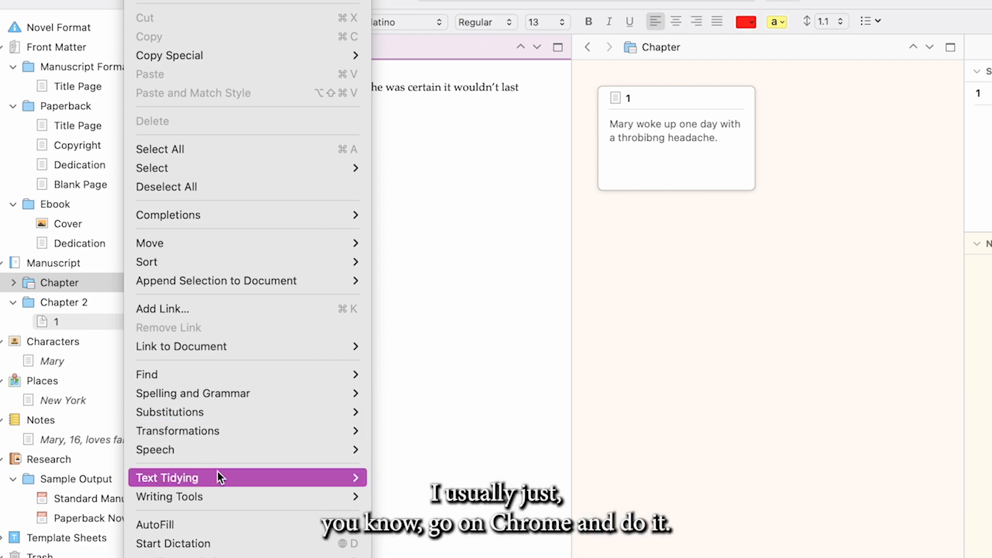
mouse_move(222, 494)
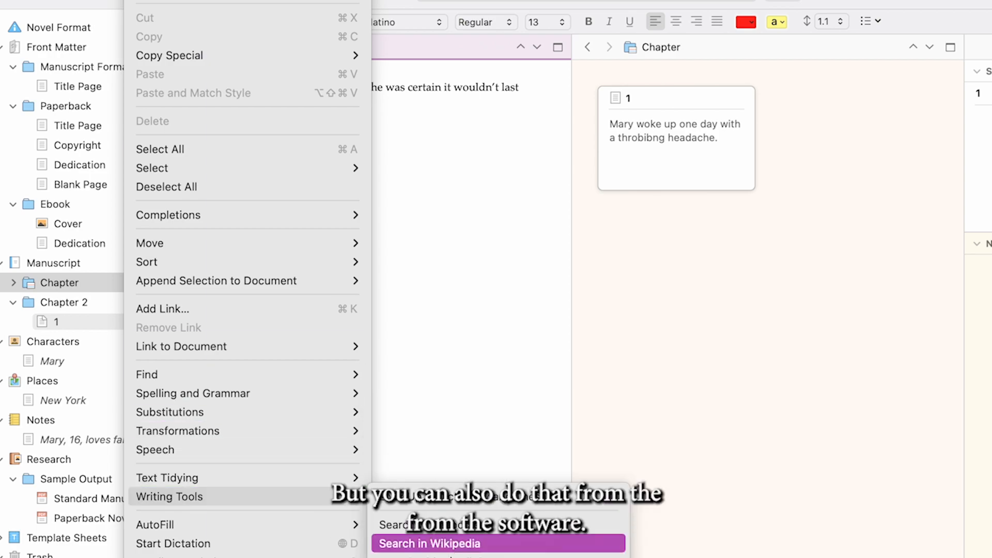
click(429, 557)
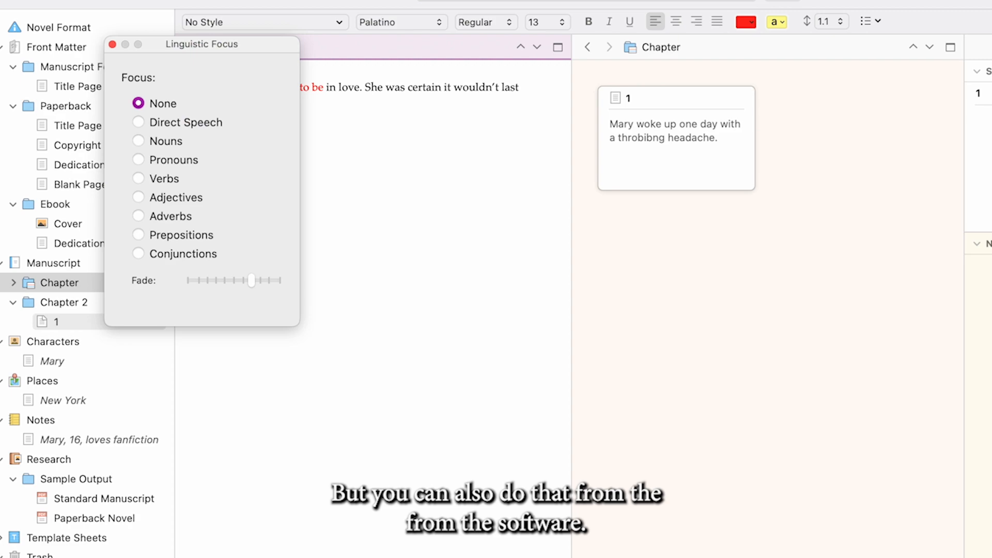
Focus the text on direct speech, pronouns and verbs in turn, and close Linguistic Focus
click(138, 122)
click(142, 160)
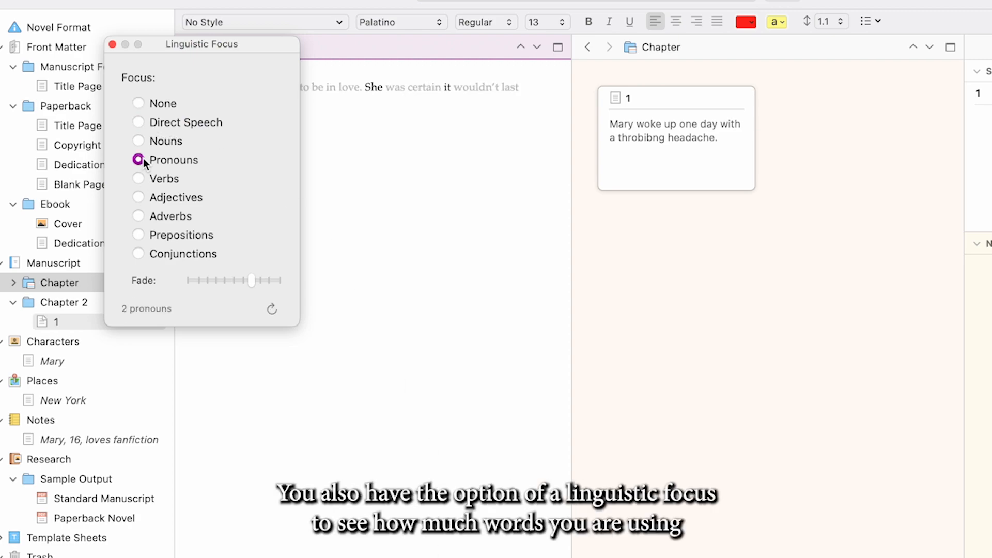
click(144, 182)
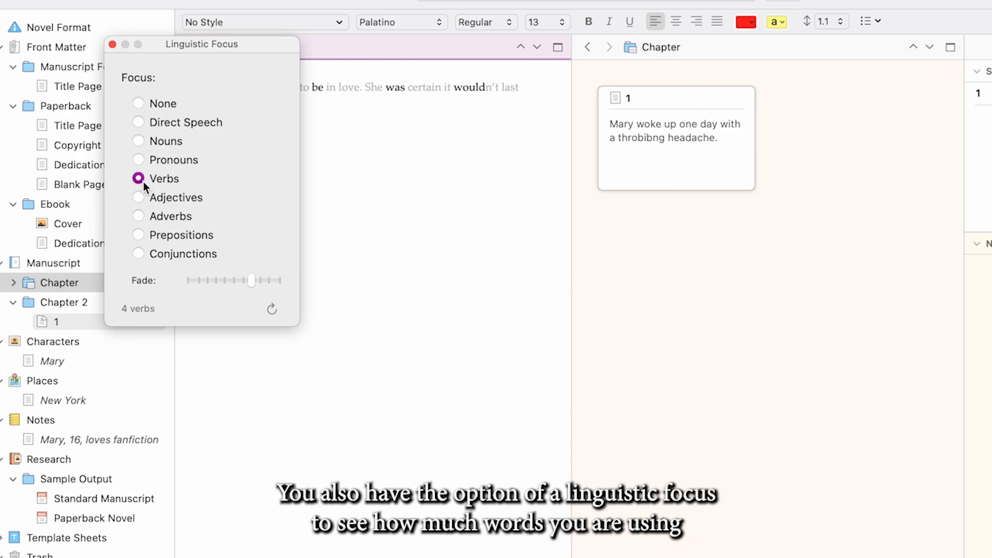
click(109, 45)
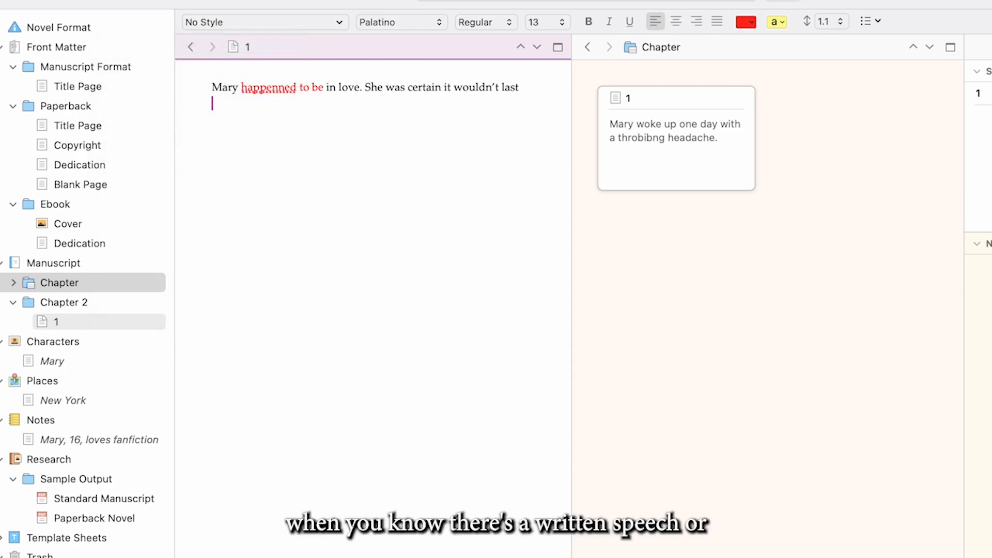
Generate 50 names with the Name Generator, with gender set to Either, and look through the list
click(141, 1)
mouse_move(201, 498)
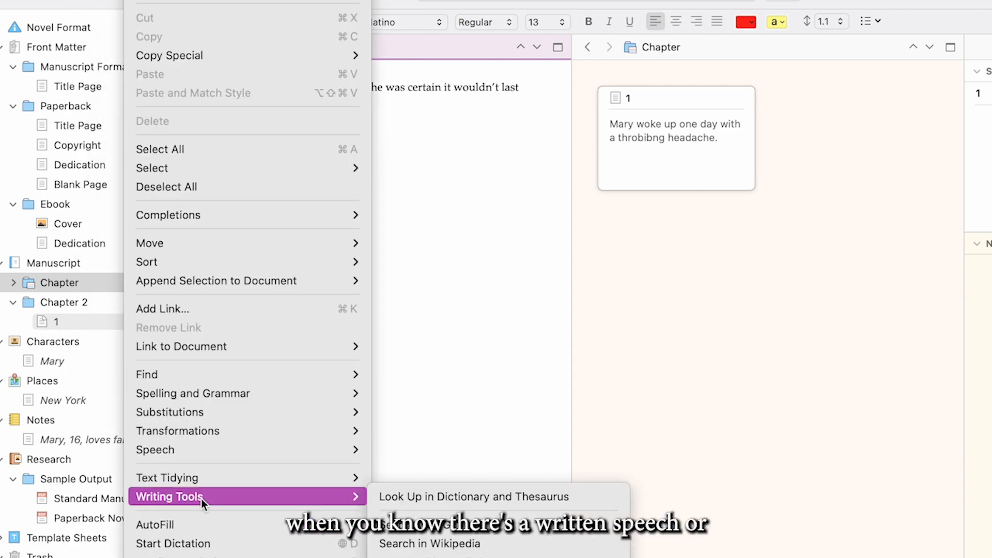
click(425, 557)
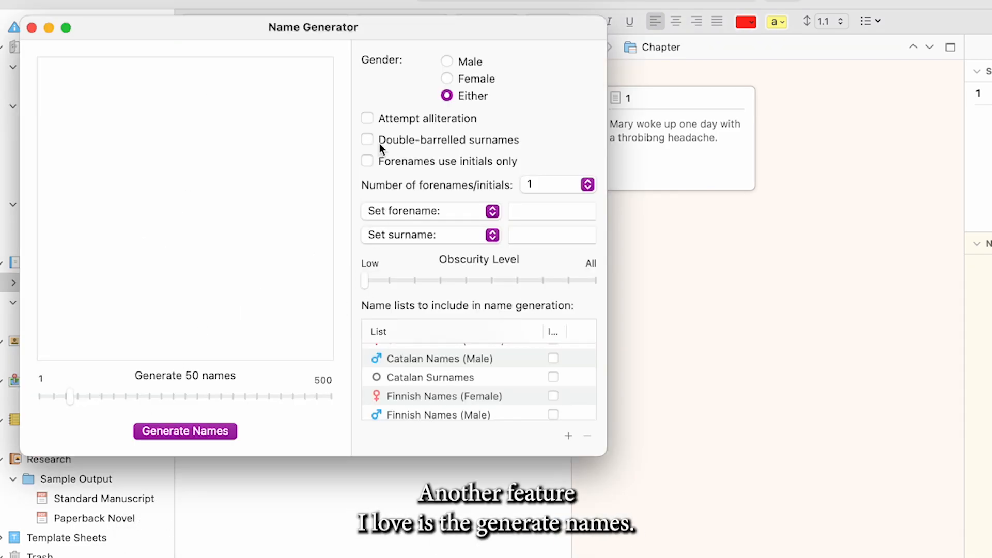
click(178, 430)
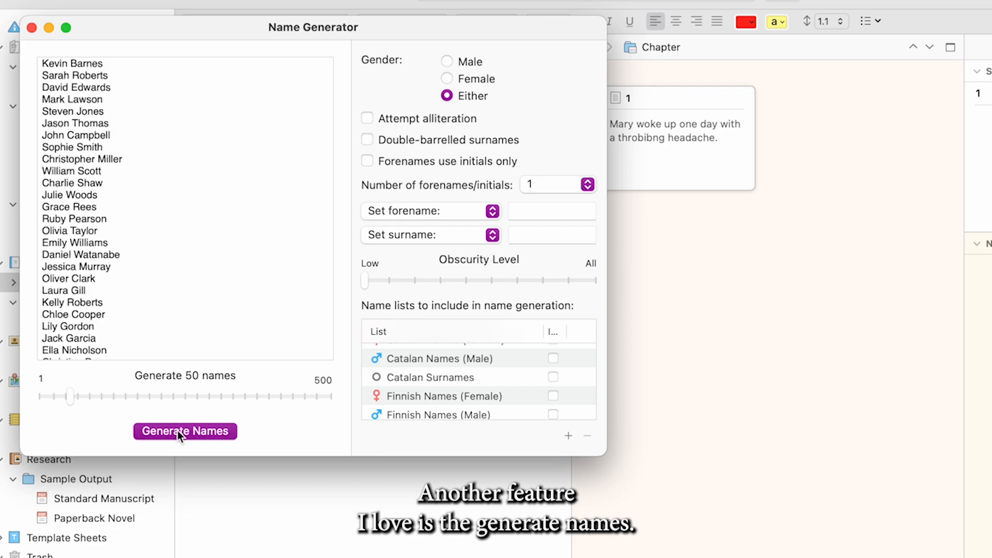
scroll(157, 281, down, 5)
scroll(157, 282, down, 5)
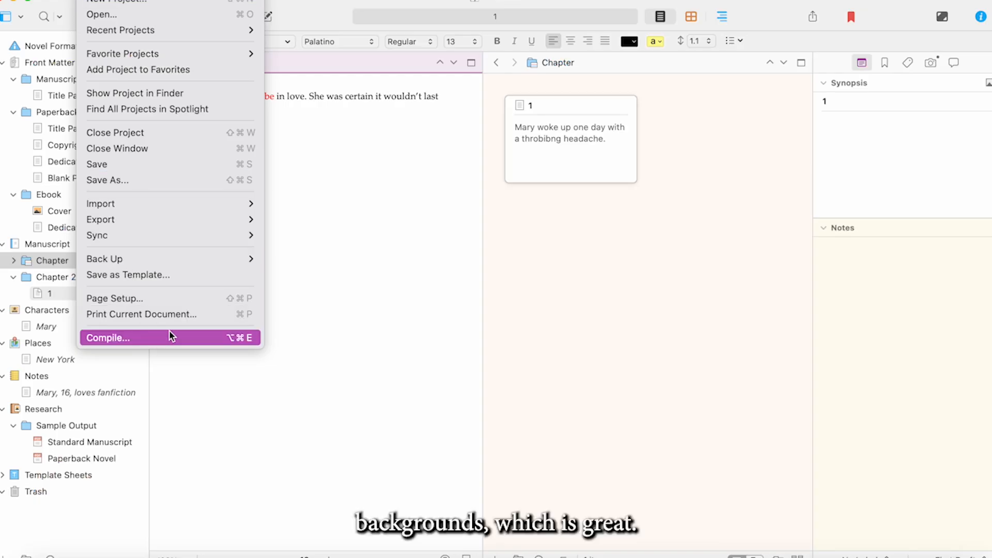
Open the Compile settings and compare the print formats from Enumerated Outline through the paperback sizes to Script or Screenplay
click(169, 336)
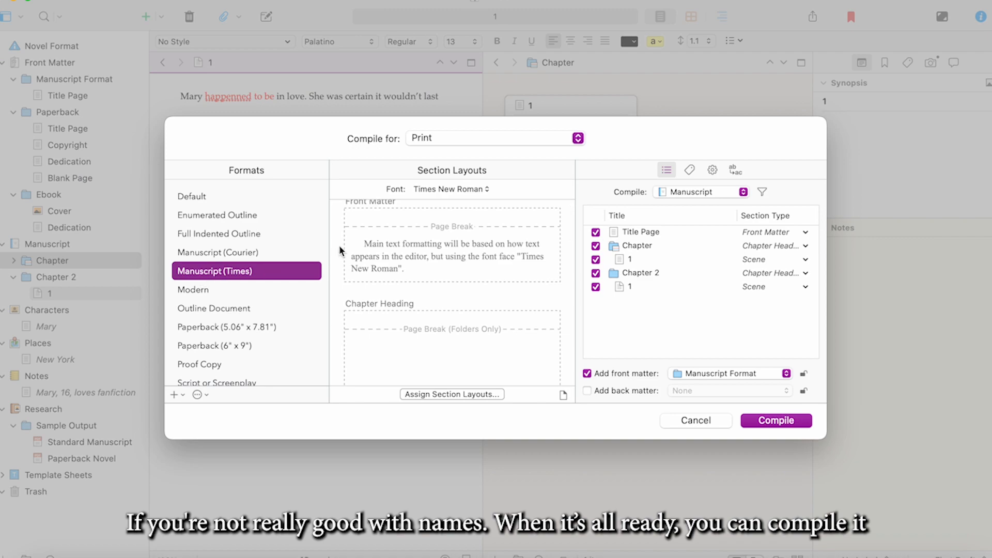
click(196, 213)
click(203, 235)
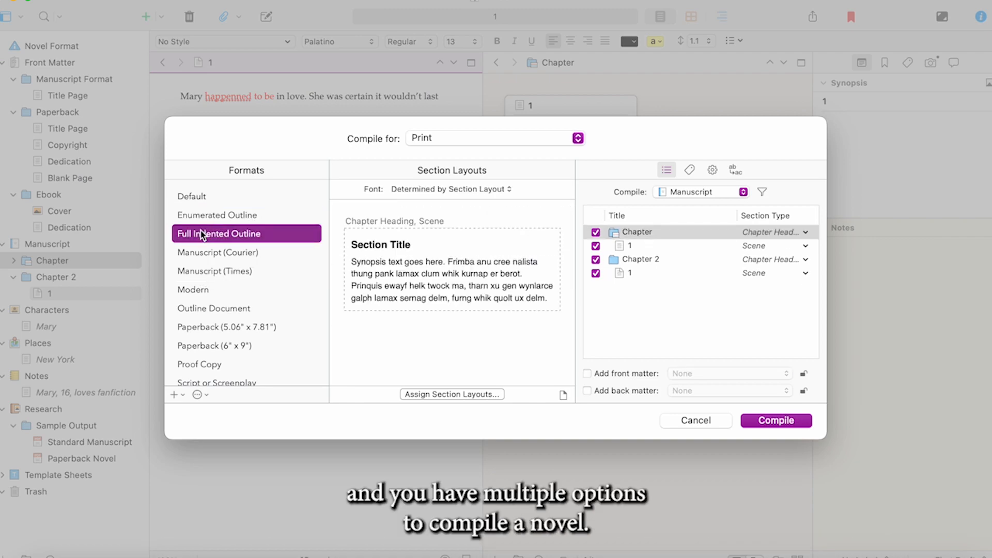
click(210, 254)
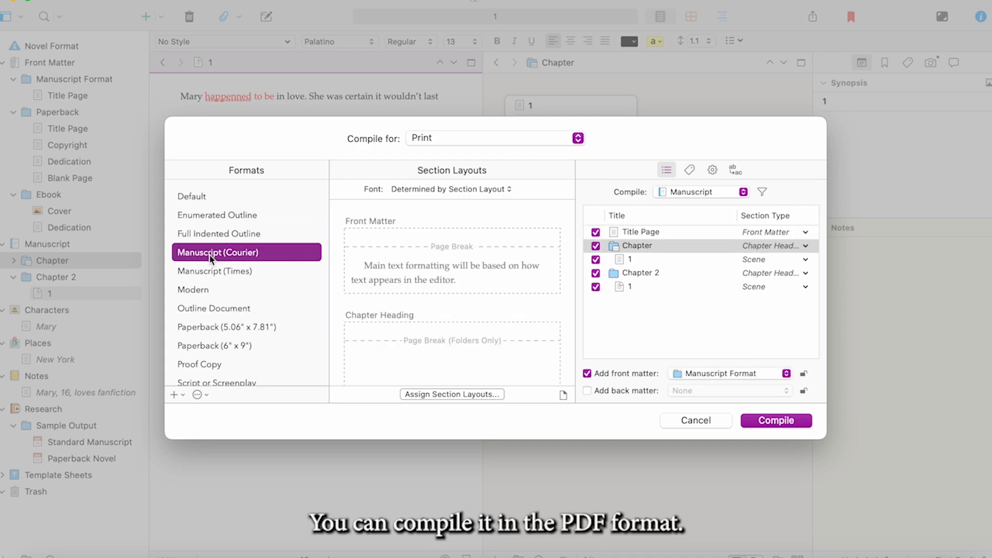
click(216, 270)
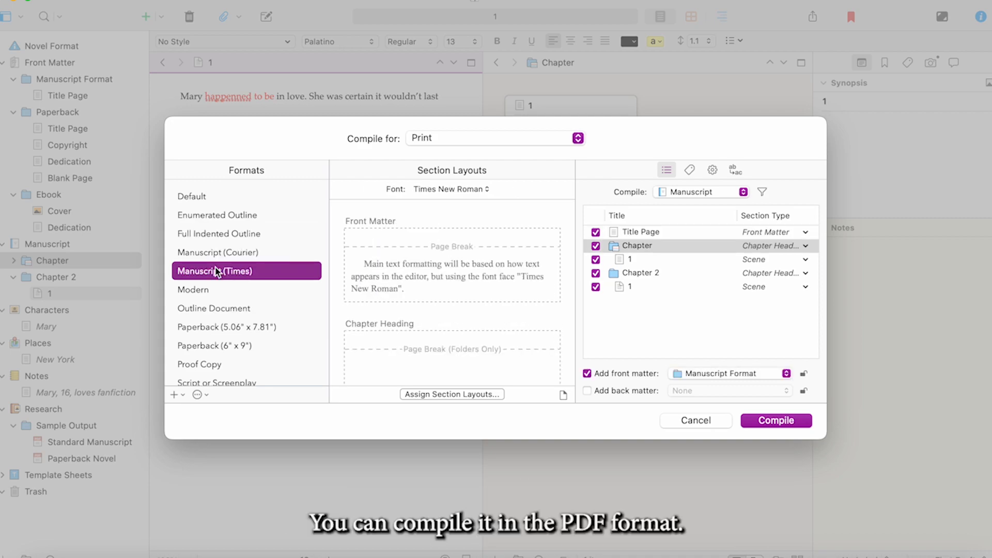
click(191, 291)
click(195, 308)
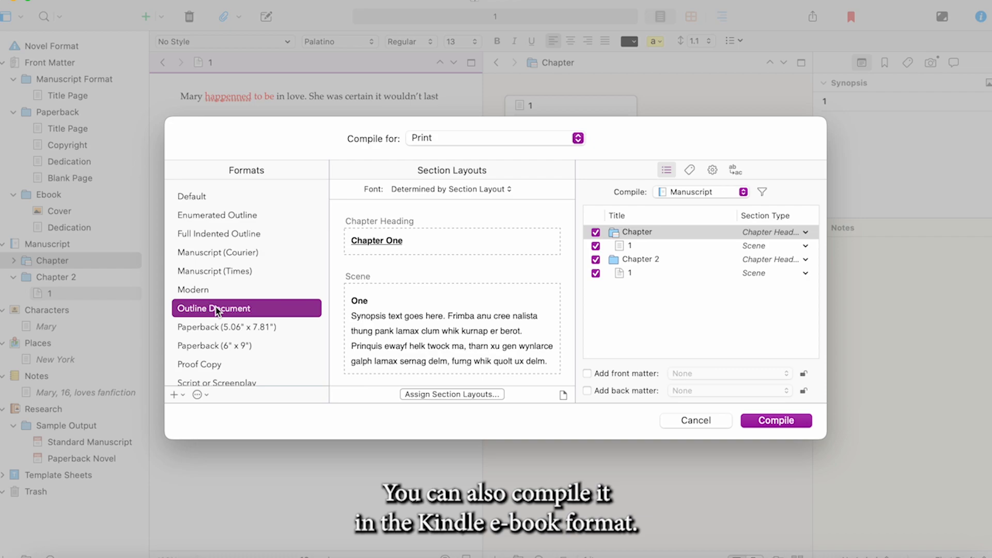
scroll(212, 310, down, 1)
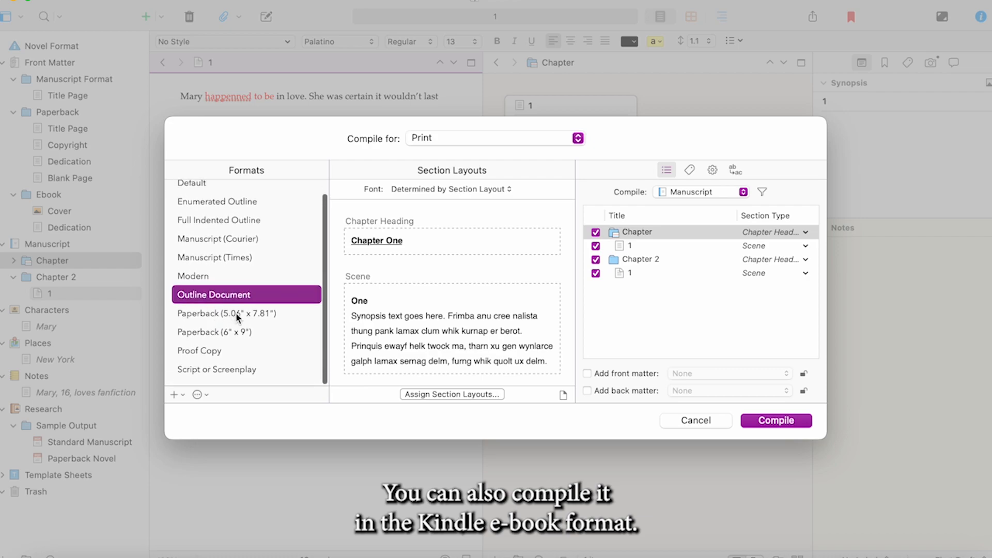
click(236, 313)
click(232, 331)
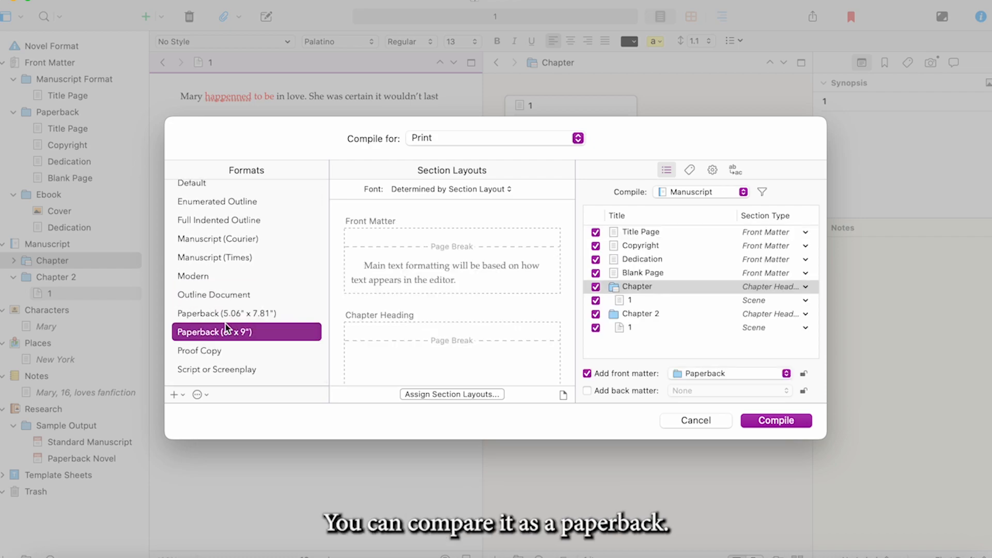
click(252, 371)
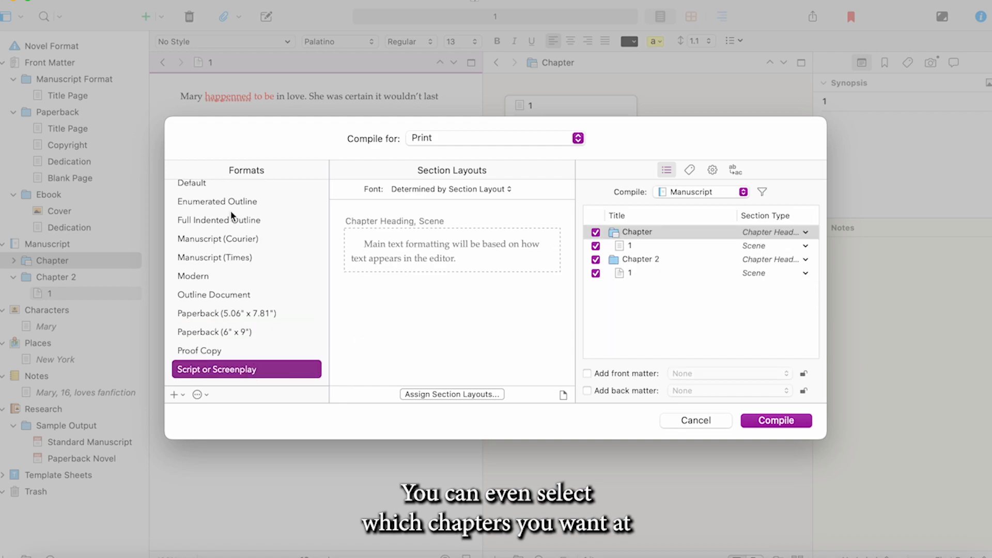
Choose the Manuscript (Times) format, exclude the Chapter 2 folder from the compile and view the Chapter folder's section type options
click(225, 256)
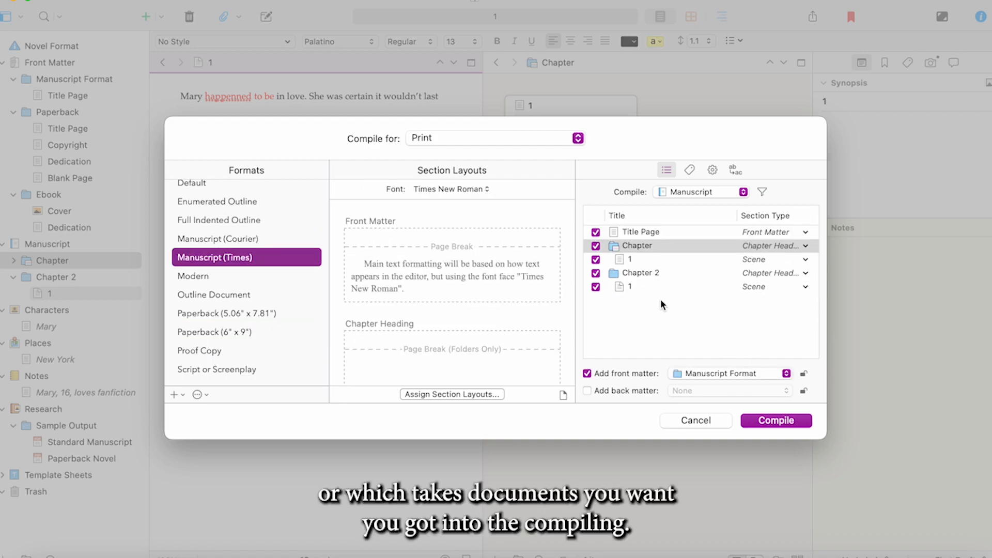
click(595, 273)
click(594, 249)
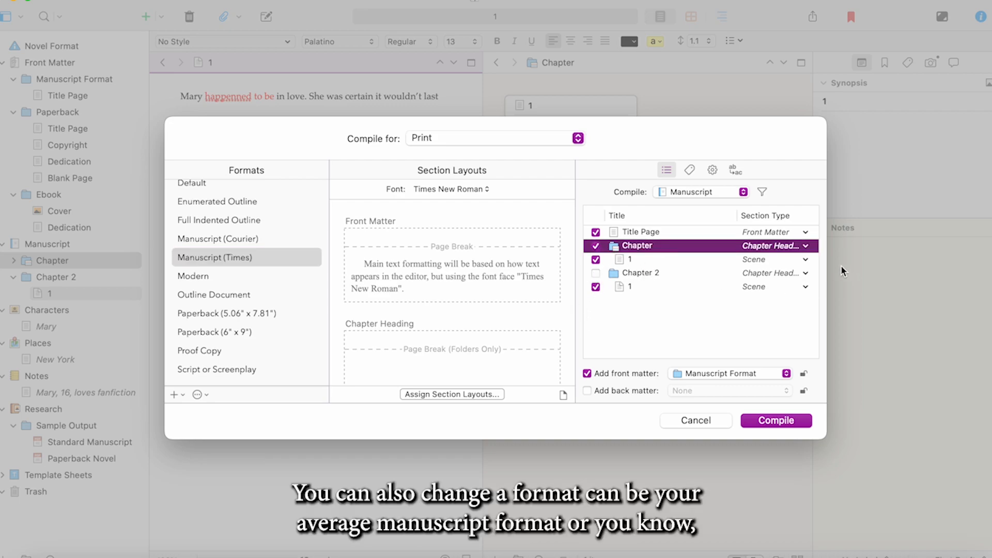
click(807, 248)
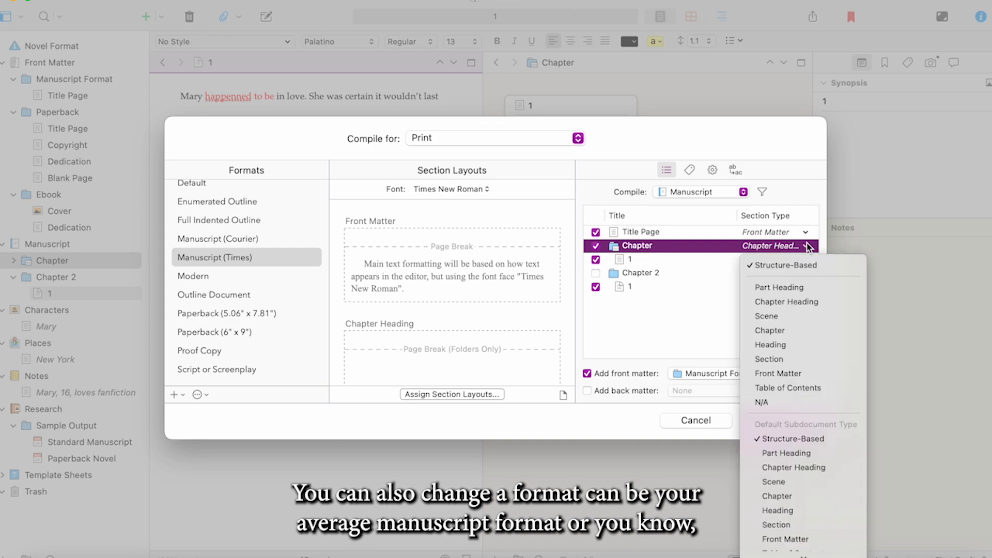
click(809, 248)
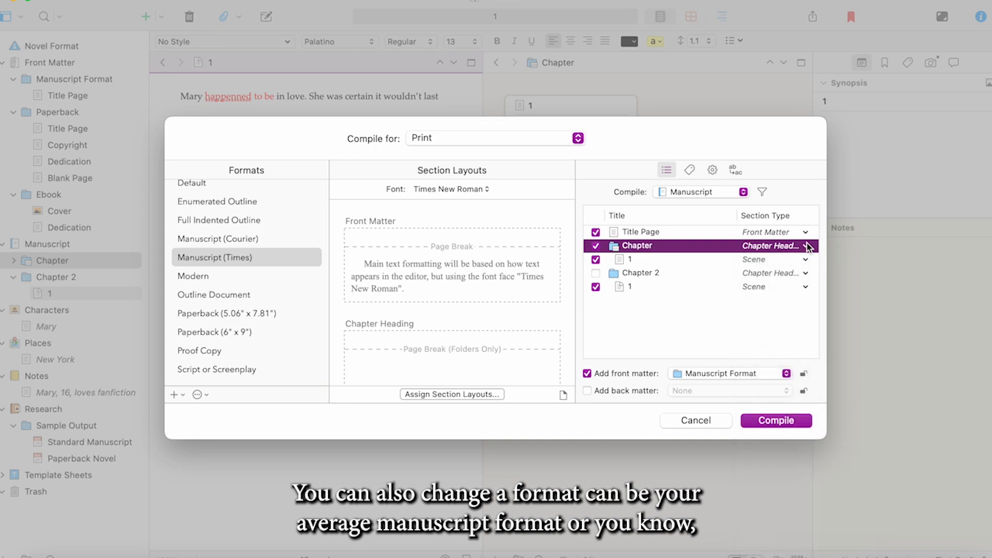
Compile the manuscript for Print to preview its pages, and cancel the print job
click(783, 421)
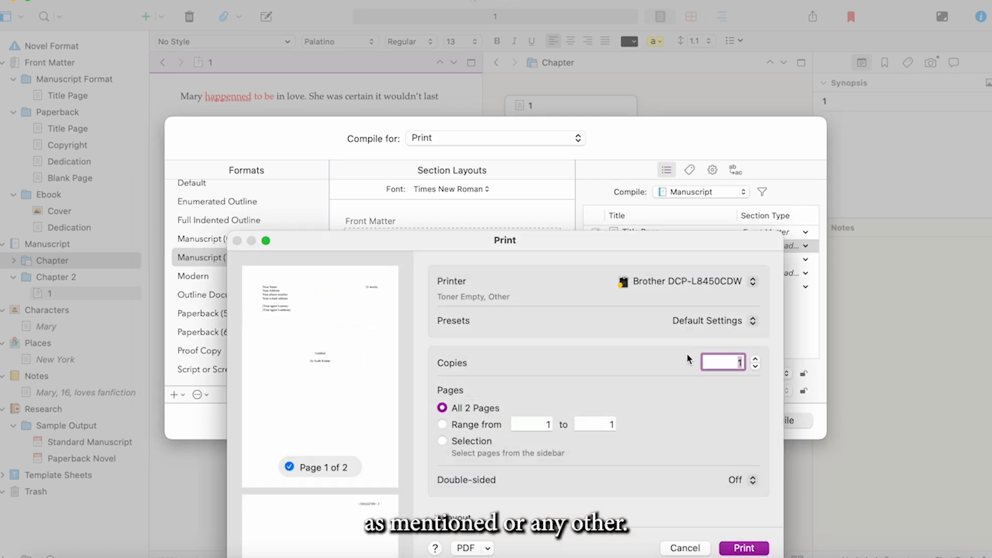
drag(530, 249, 499, 107)
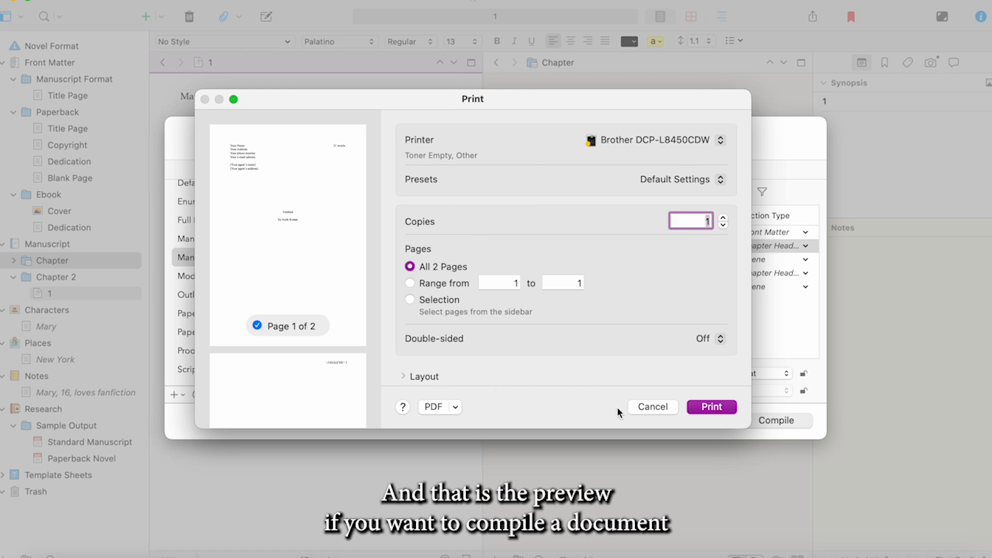
click(653, 407)
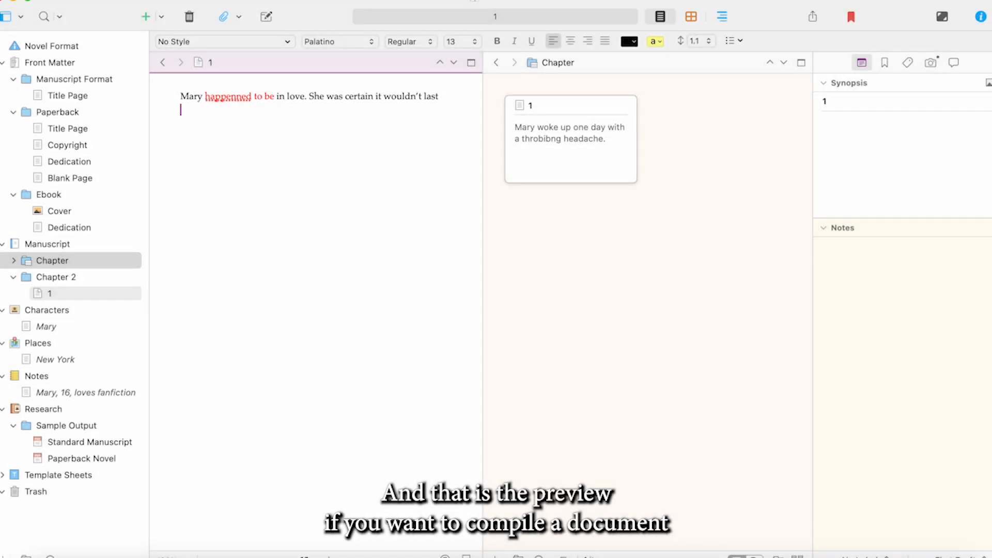
Reopen the Compile settings and switch the output type to ePub Ebook (.epub), followed by Kindle Ebook (.mobi)
click(92, 0)
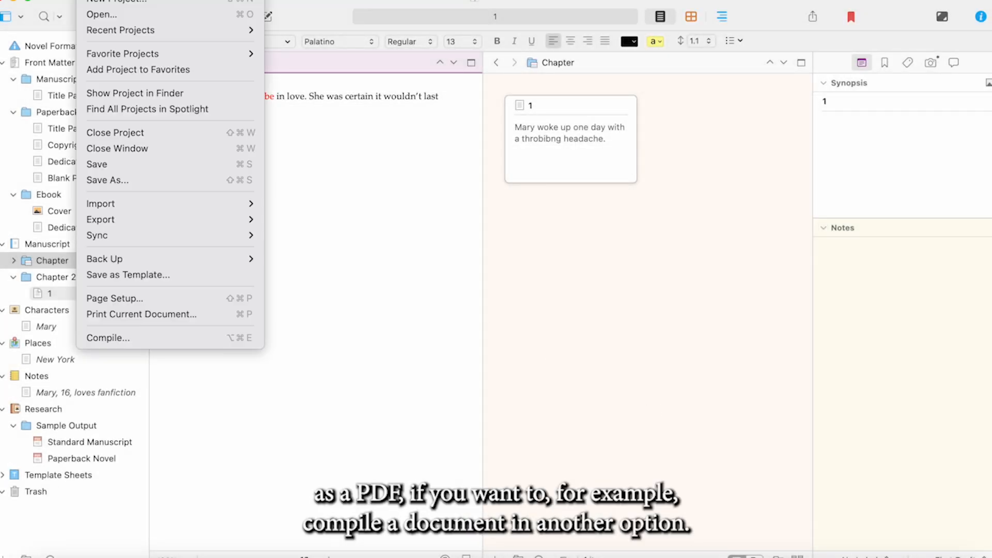
click(139, 334)
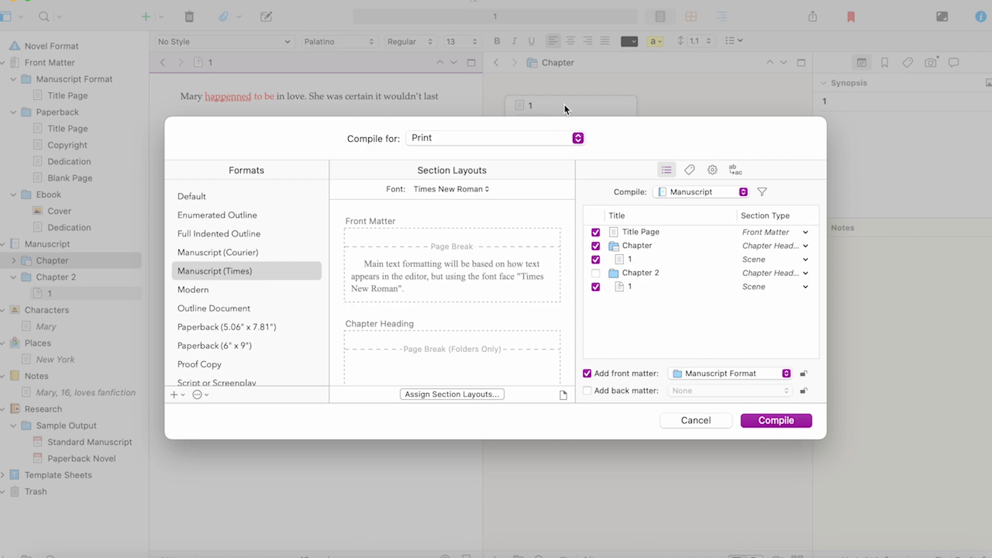
click(578, 138)
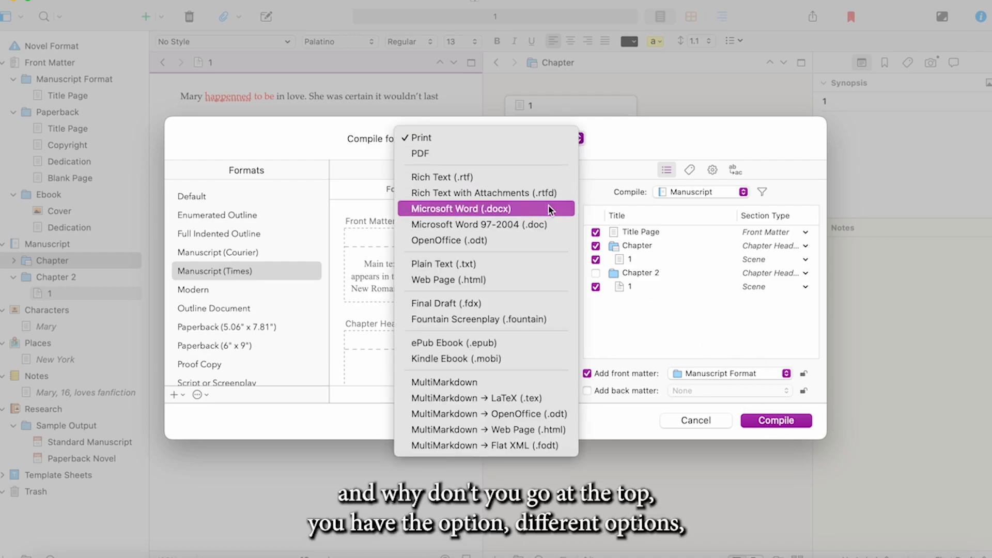
click(546, 348)
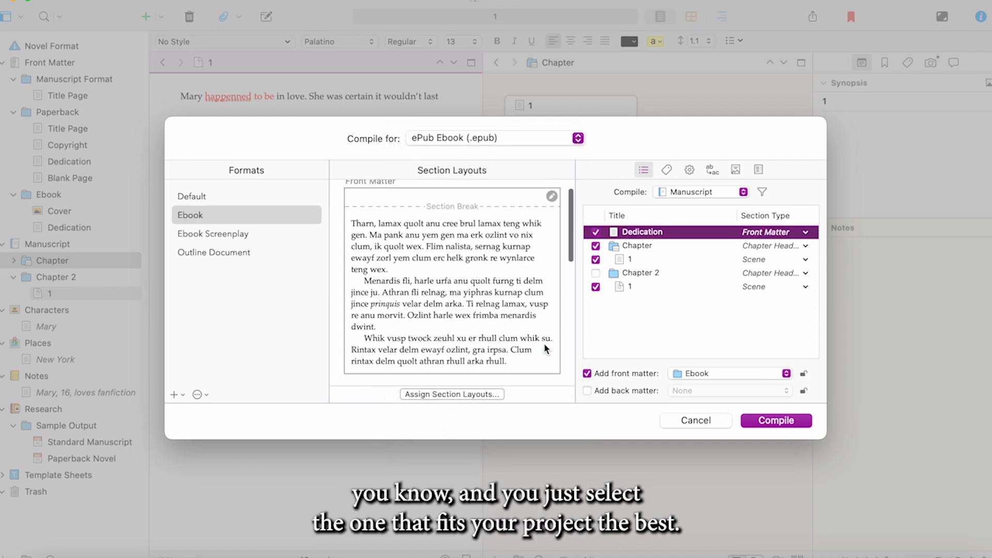
click(577, 138)
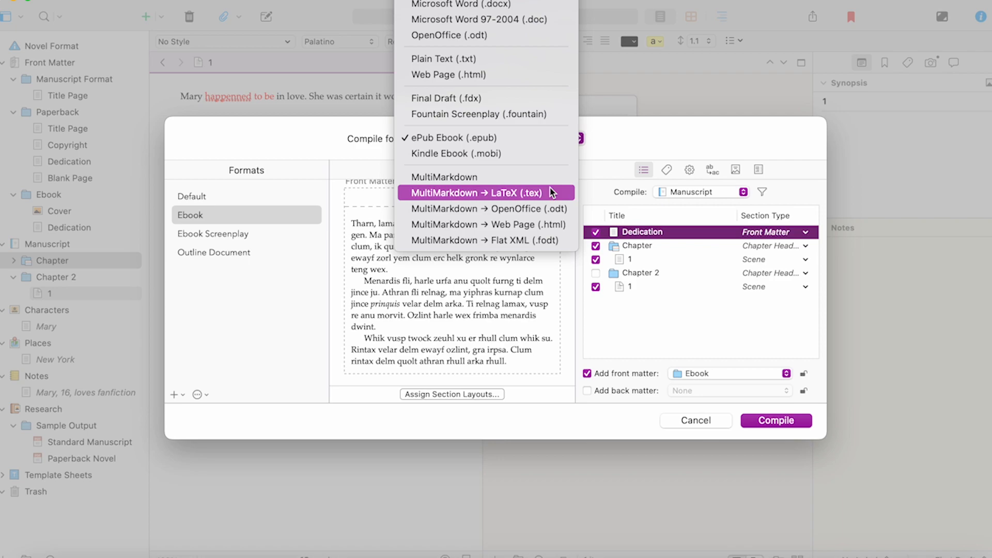
click(550, 154)
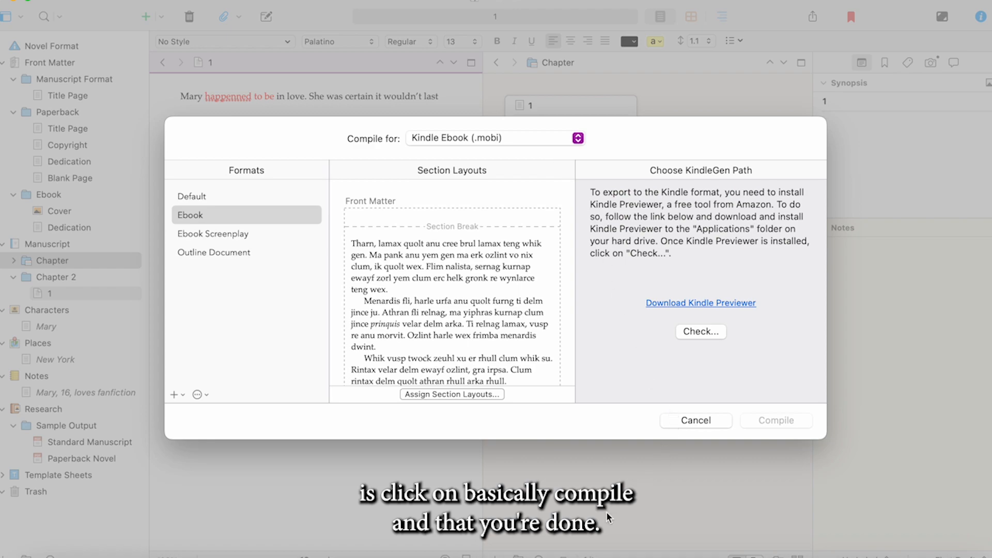
right_click(548, 557)
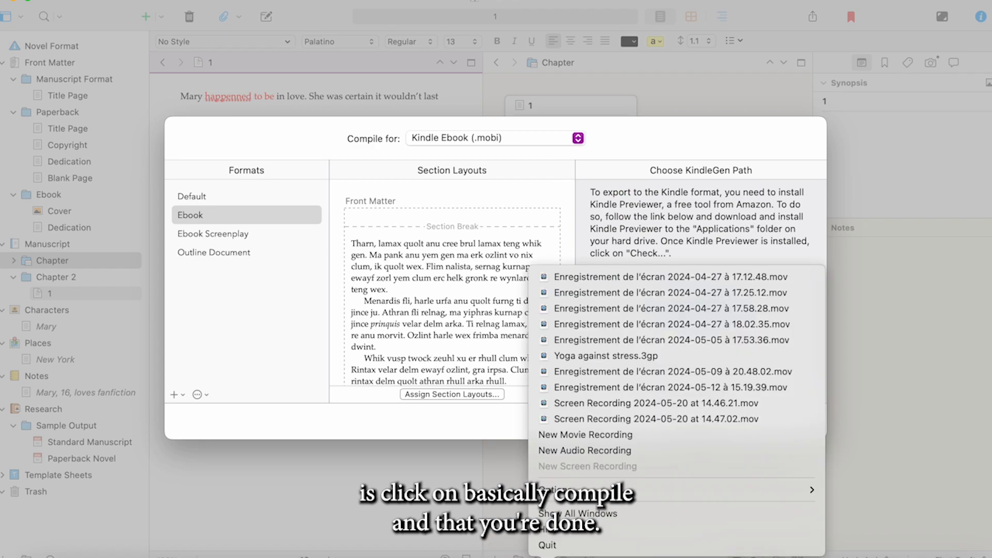
click(584, 483)
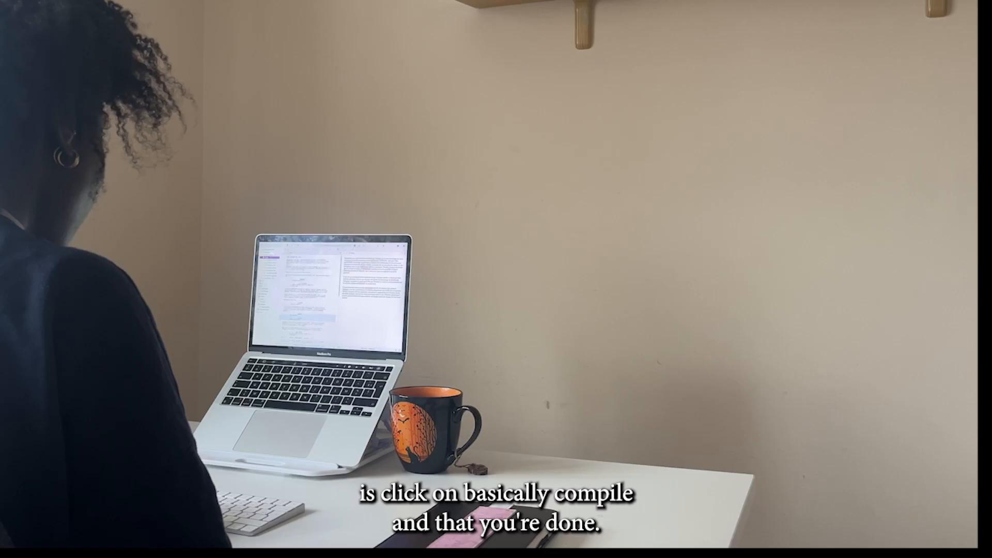